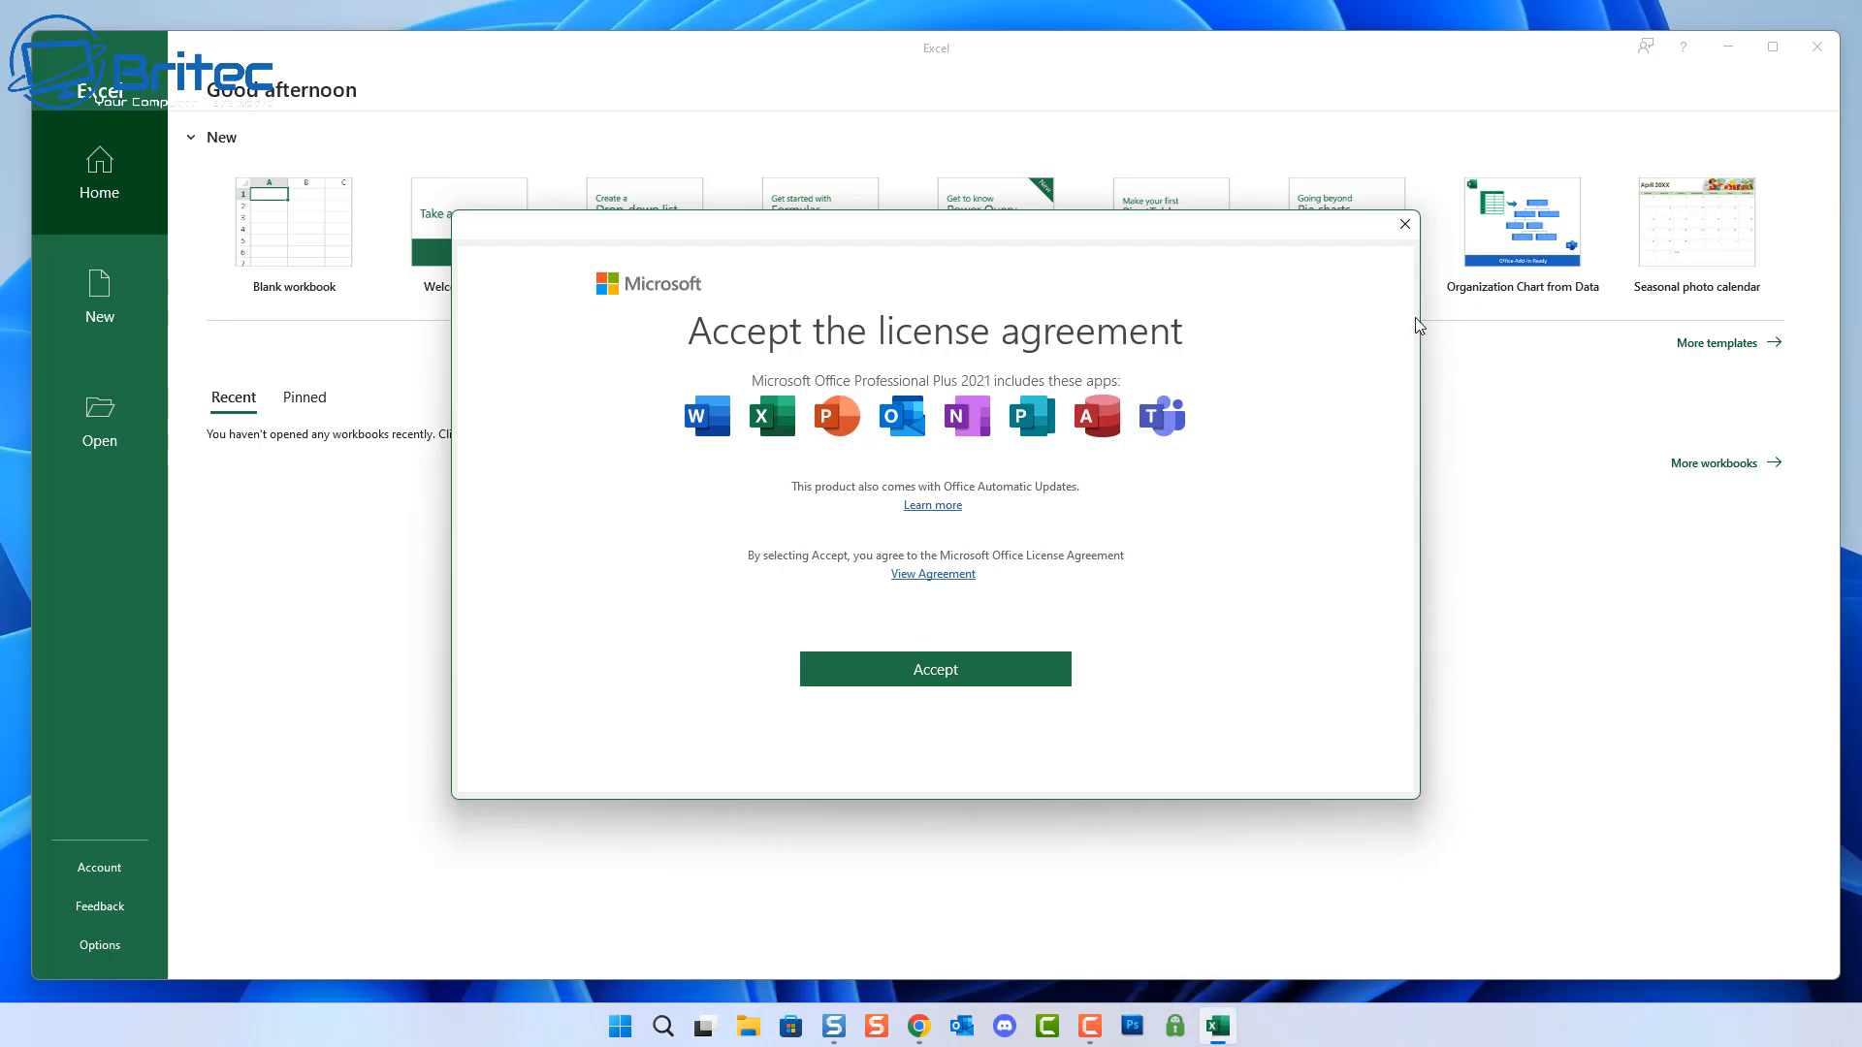
Step: Dismiss the Office license agreement, relaunch Excel to accept it, and close Excel
click(1404, 224)
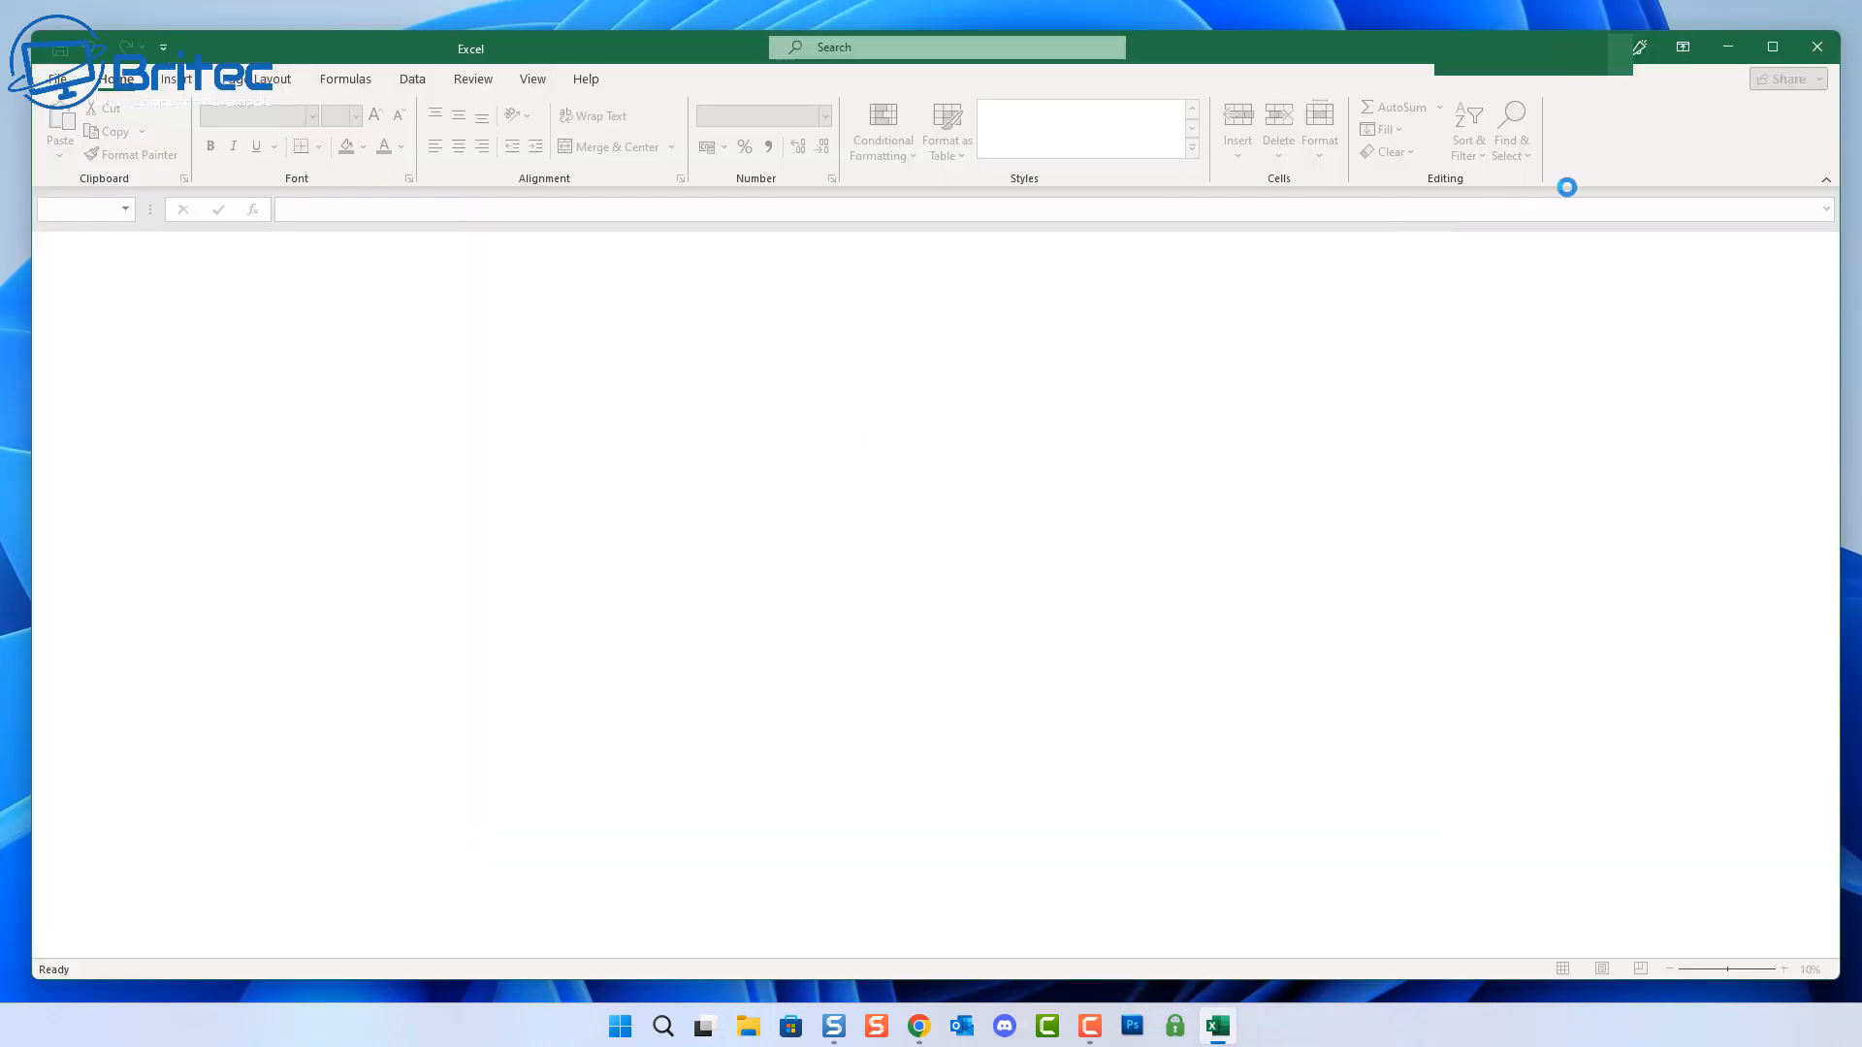
click(1216, 1024)
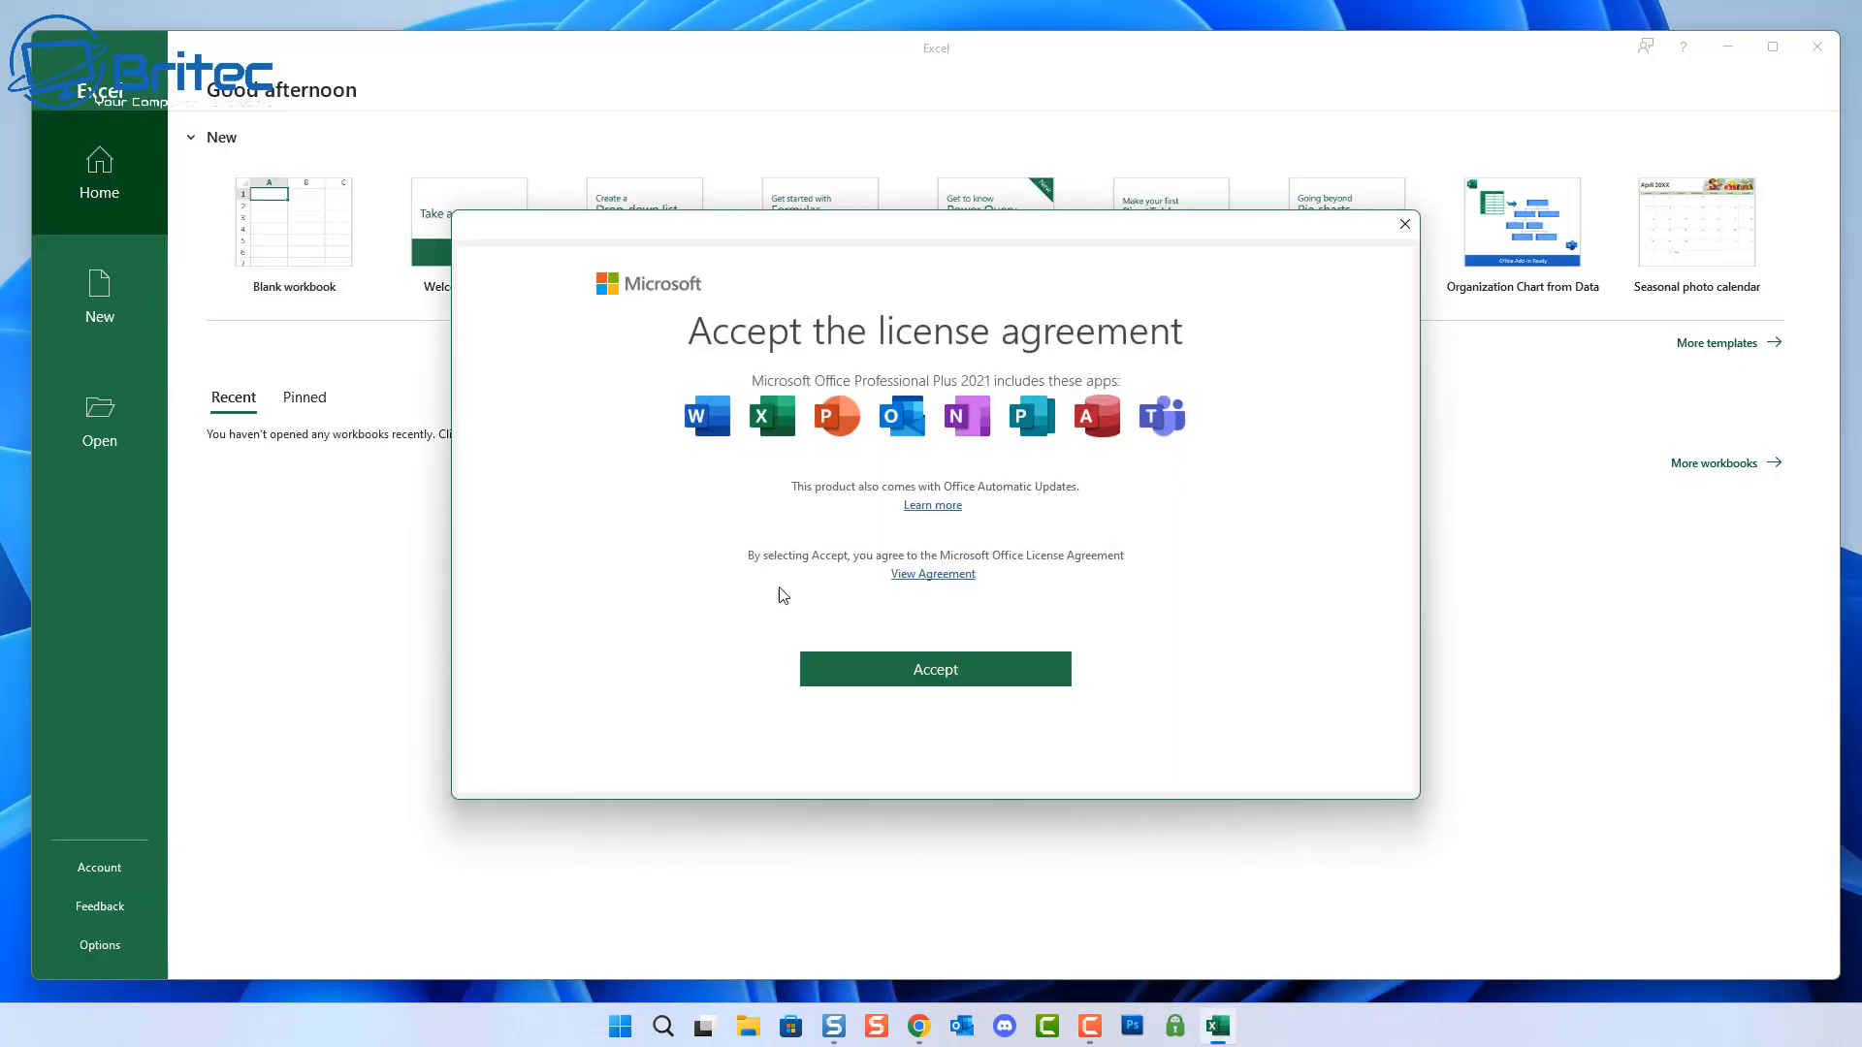
click(960, 679)
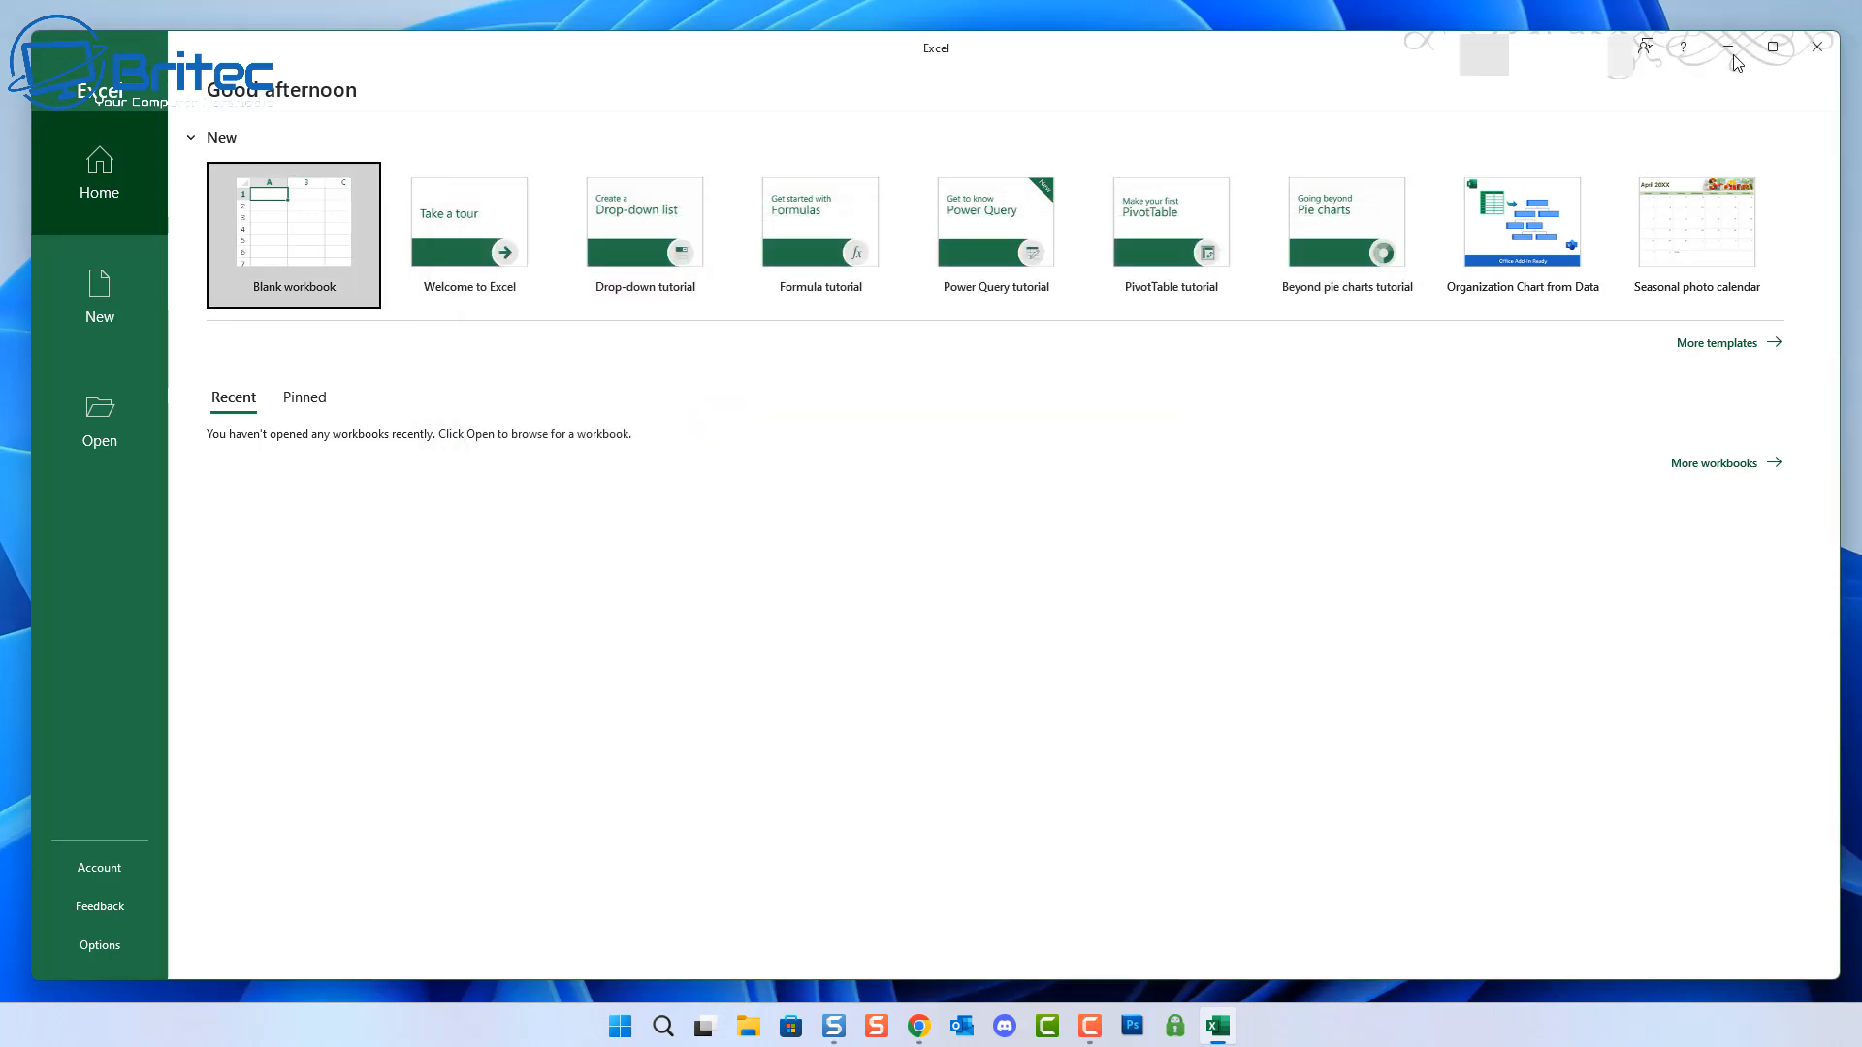
click(1820, 49)
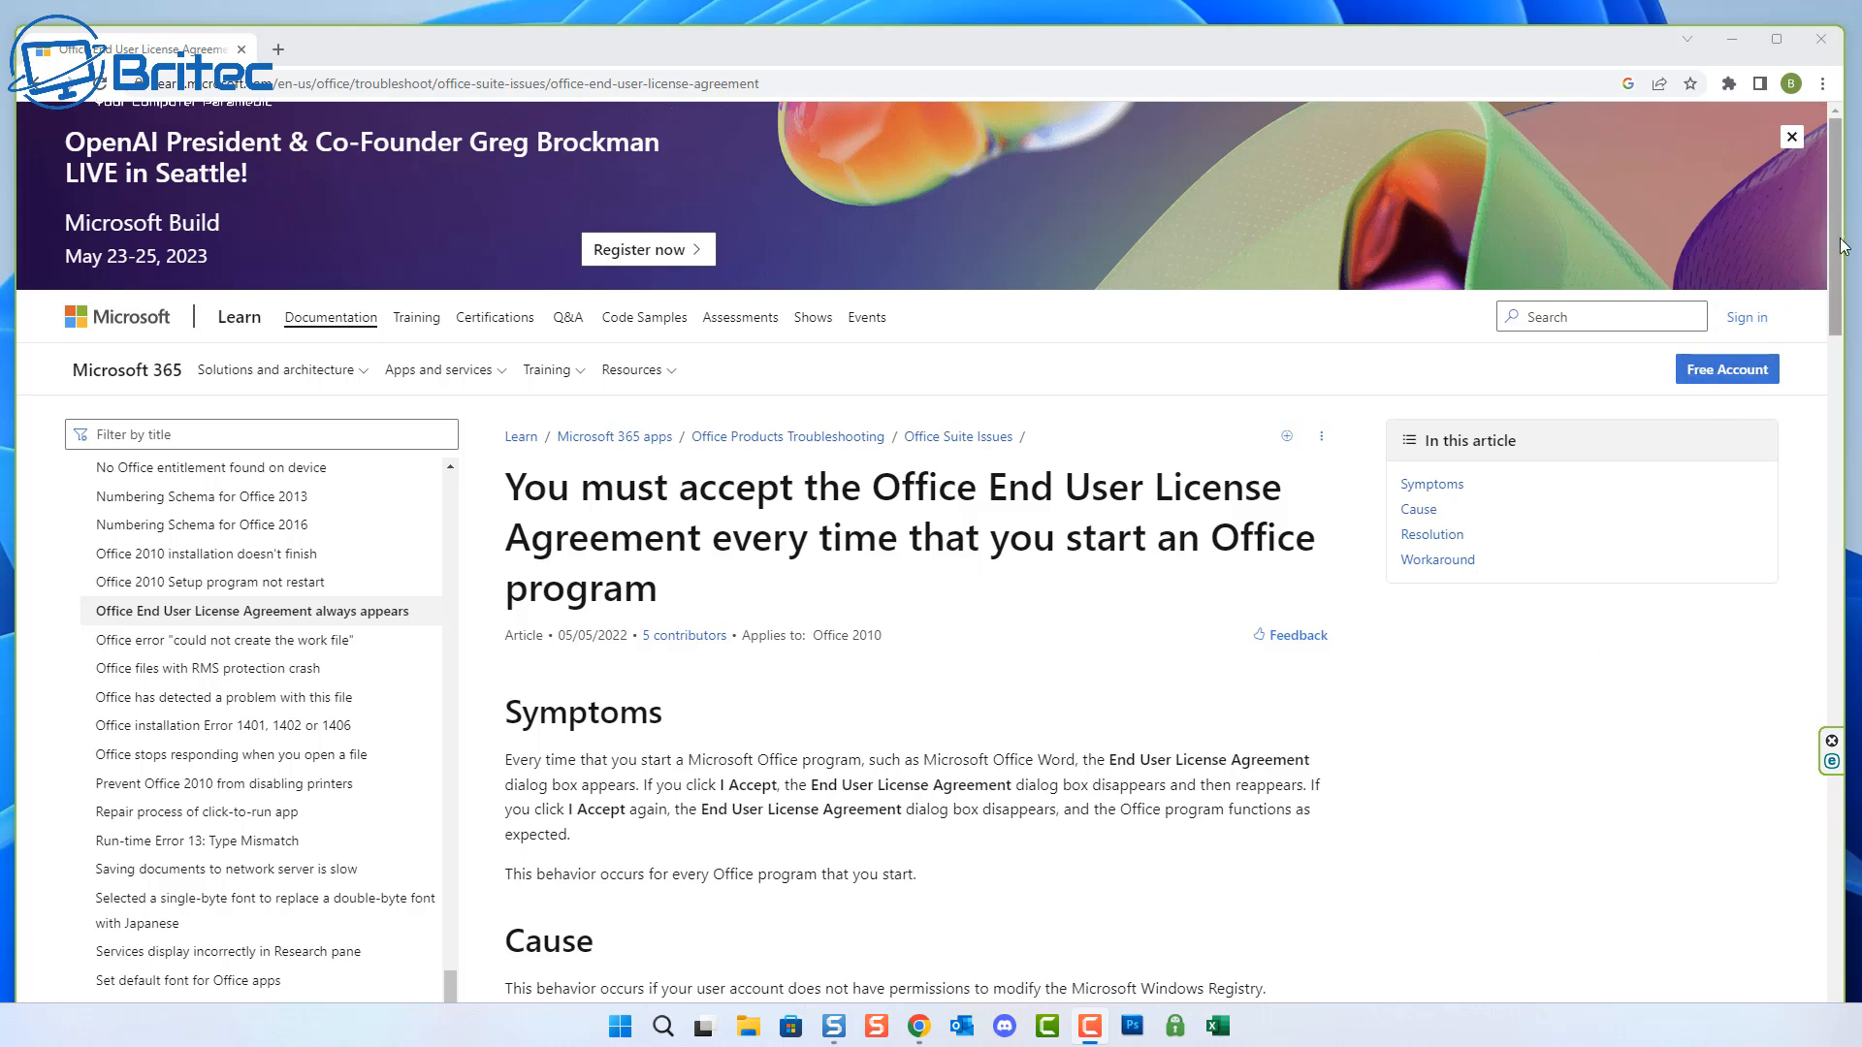
Step: Read the symptoms, cause, resolution and registry workaround in the Microsoft article on the recurring Office End User License Agreement
drag(1841, 247, 1840, 328)
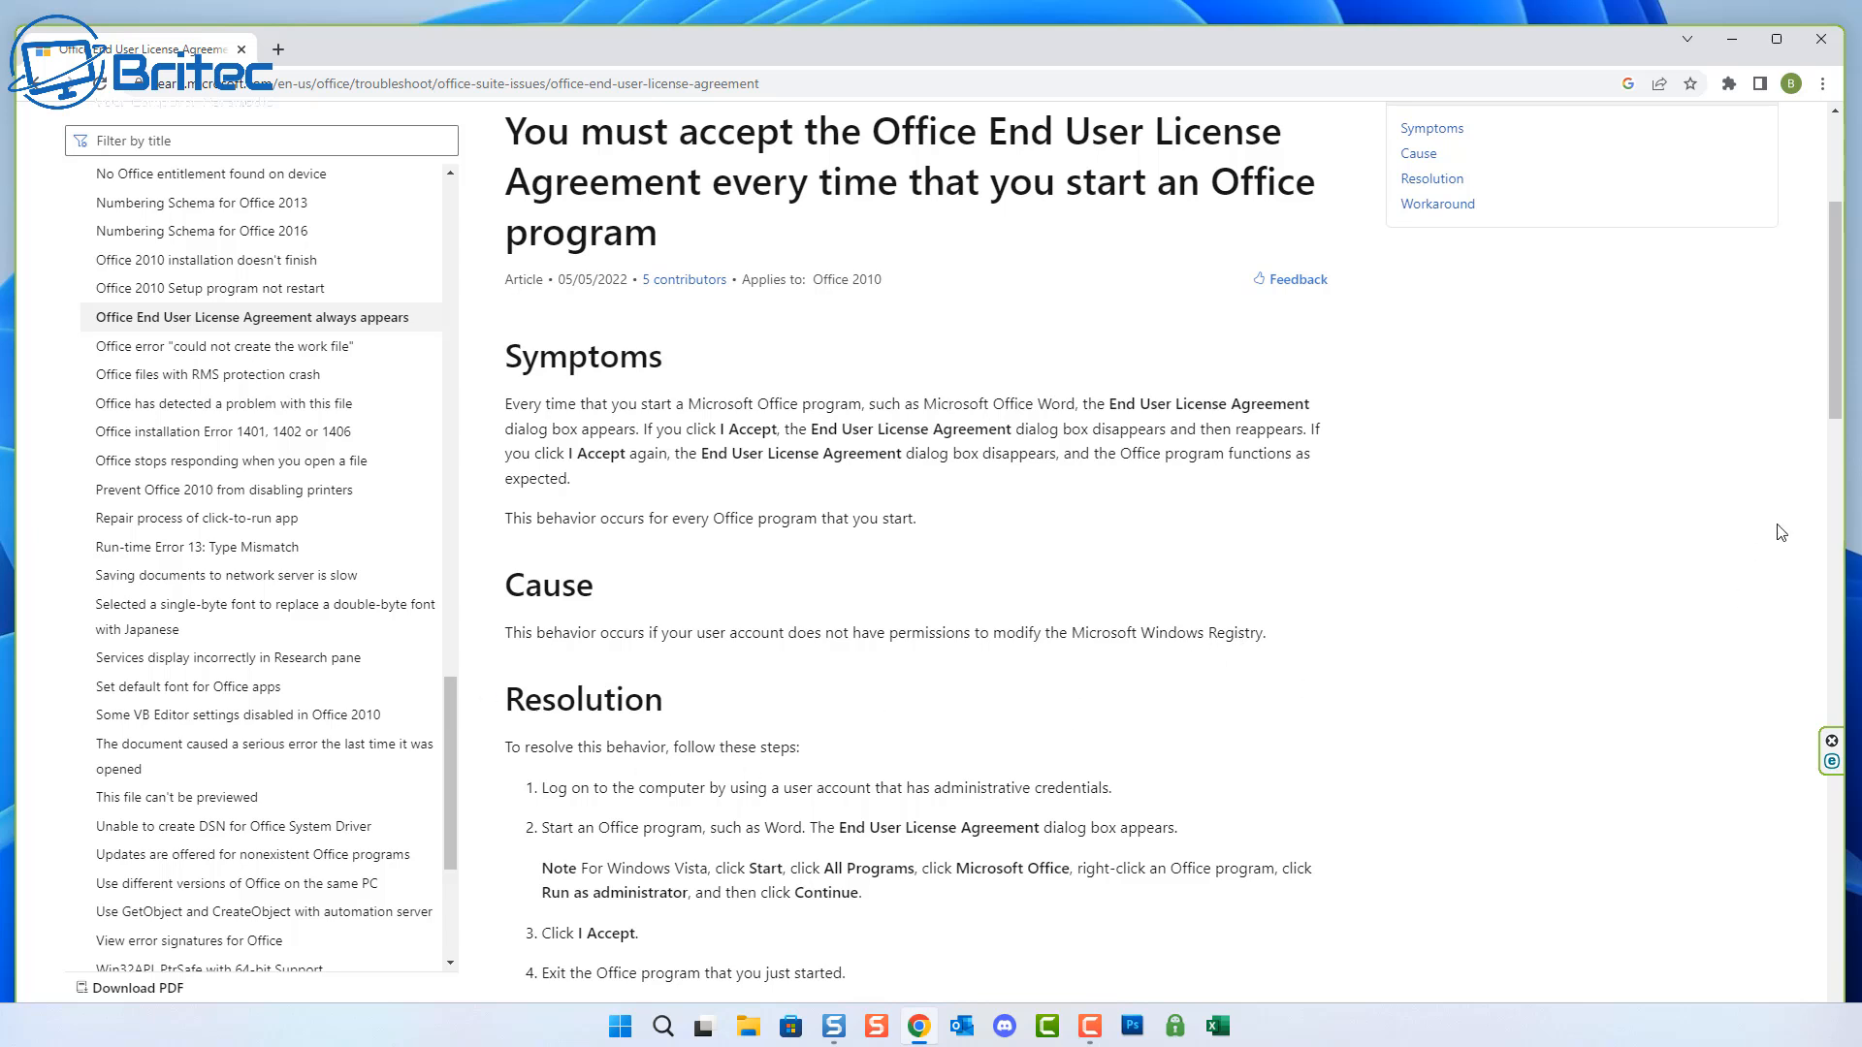
drag(1835, 314, 1831, 442)
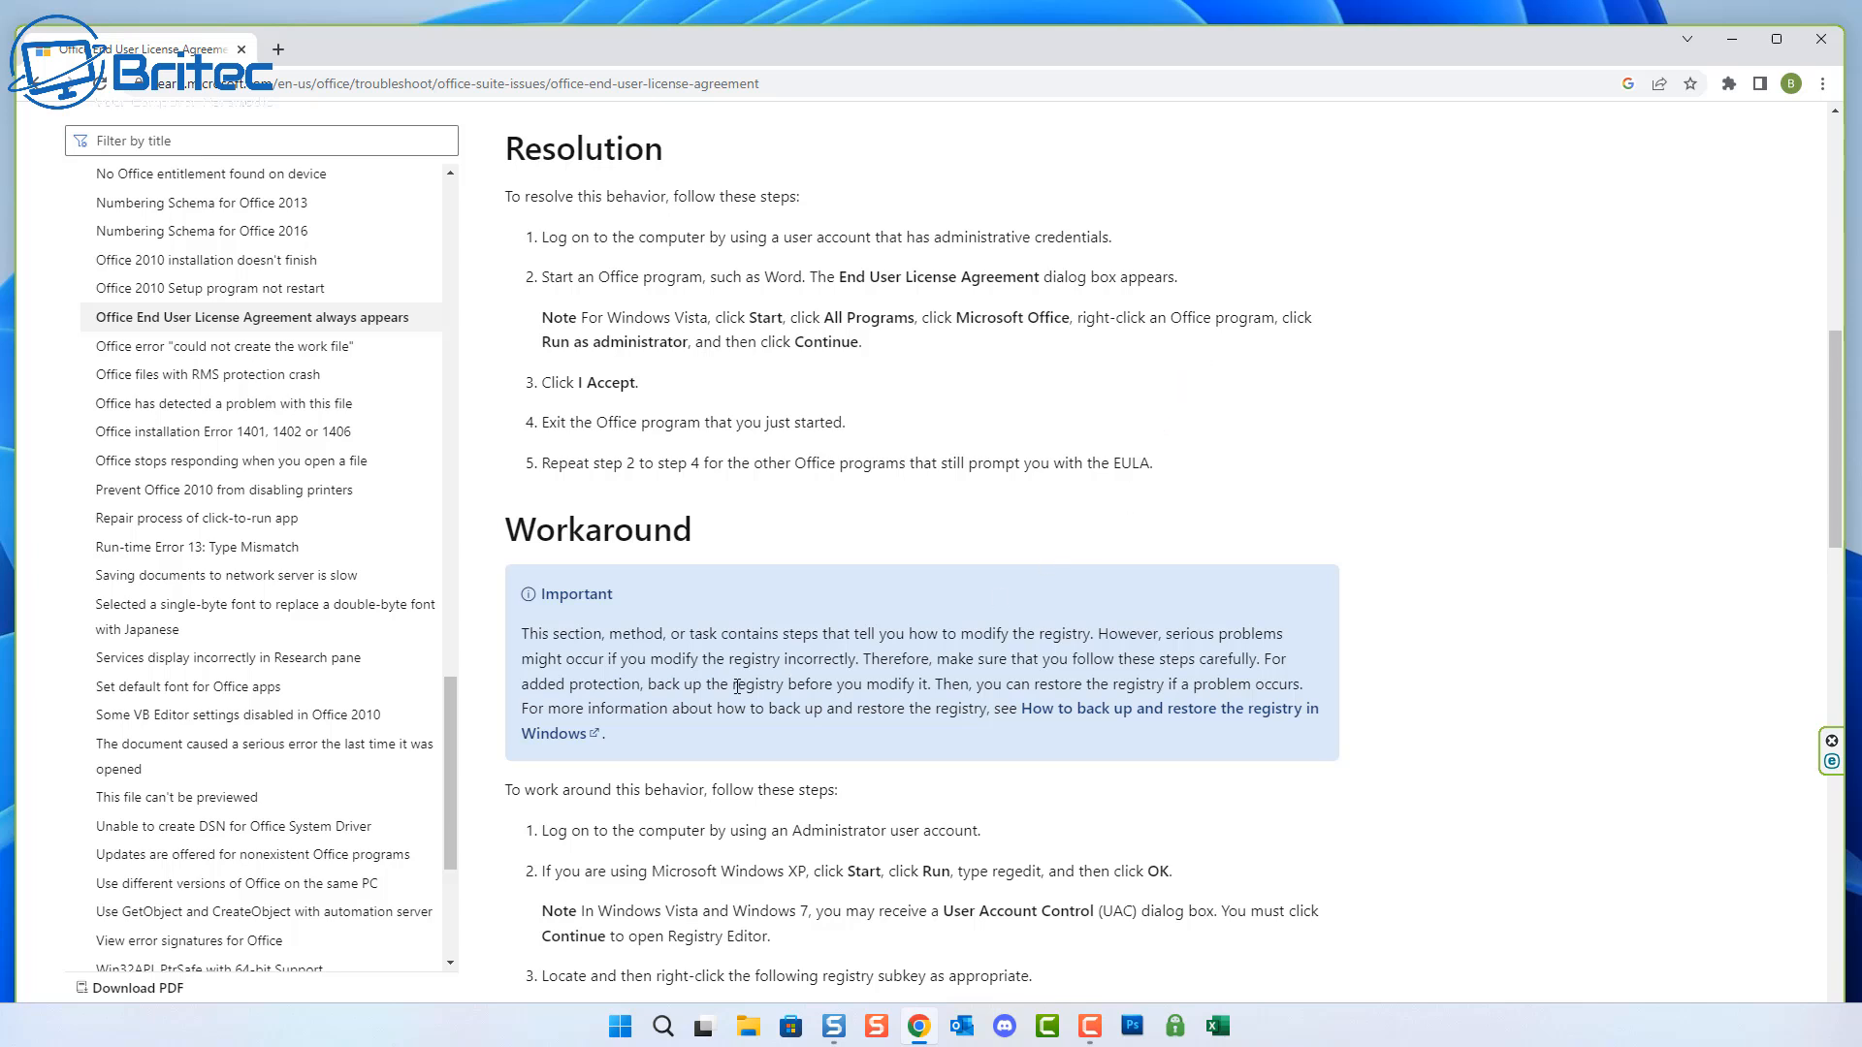
scroll(737, 687, down, 4)
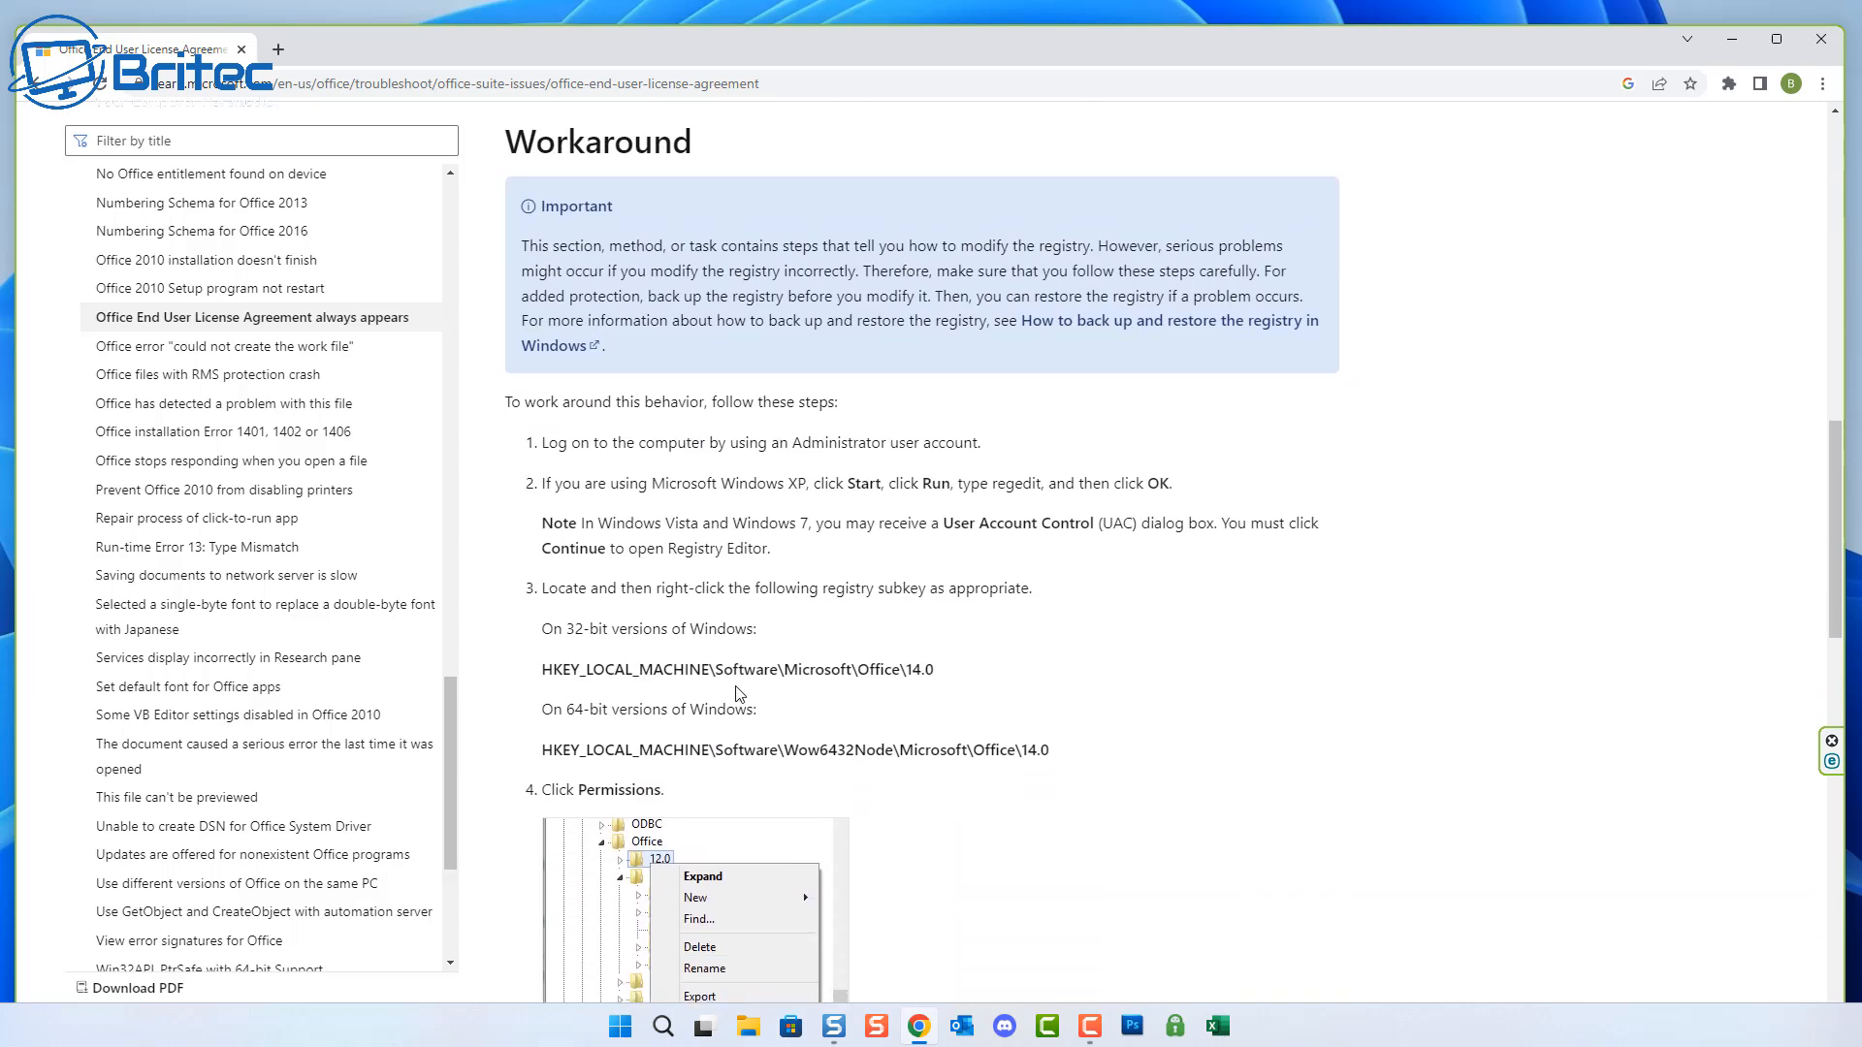
scroll(737, 687, down, 1)
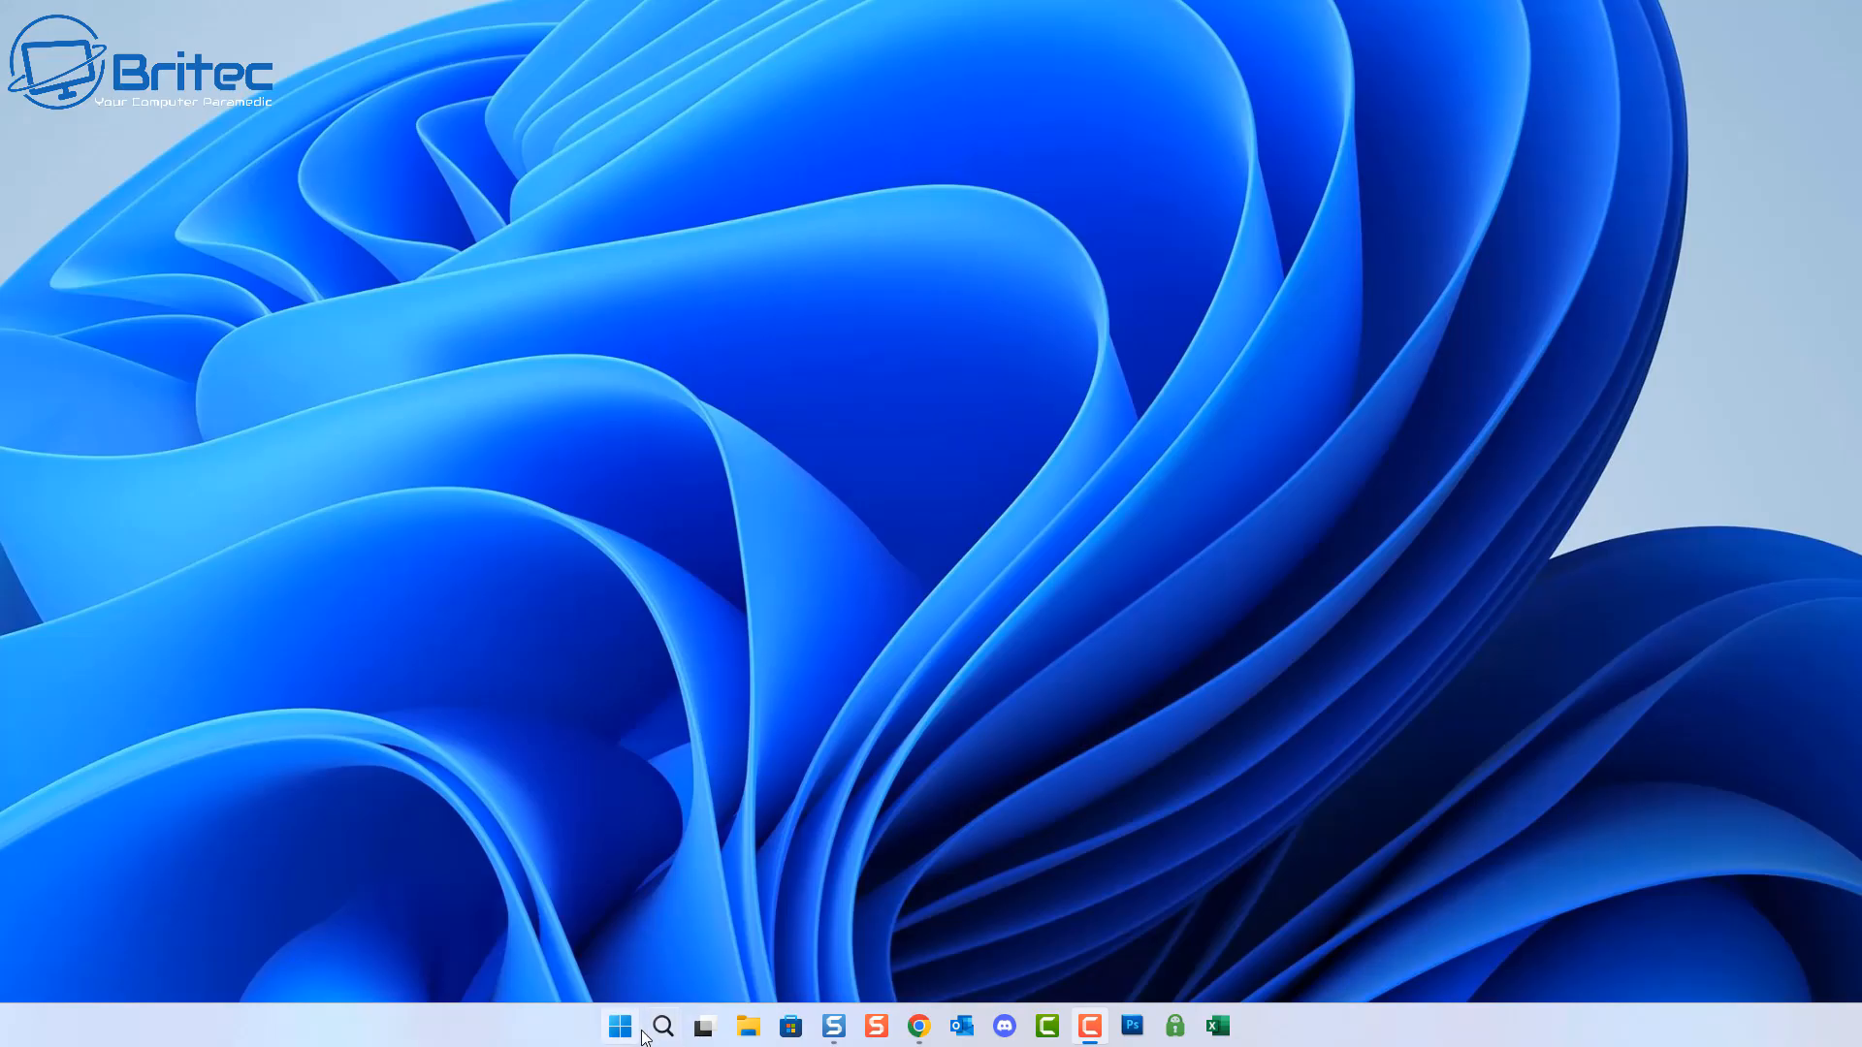
Step: Search Windows for regedit and open the Registry Editor
click(663, 1026)
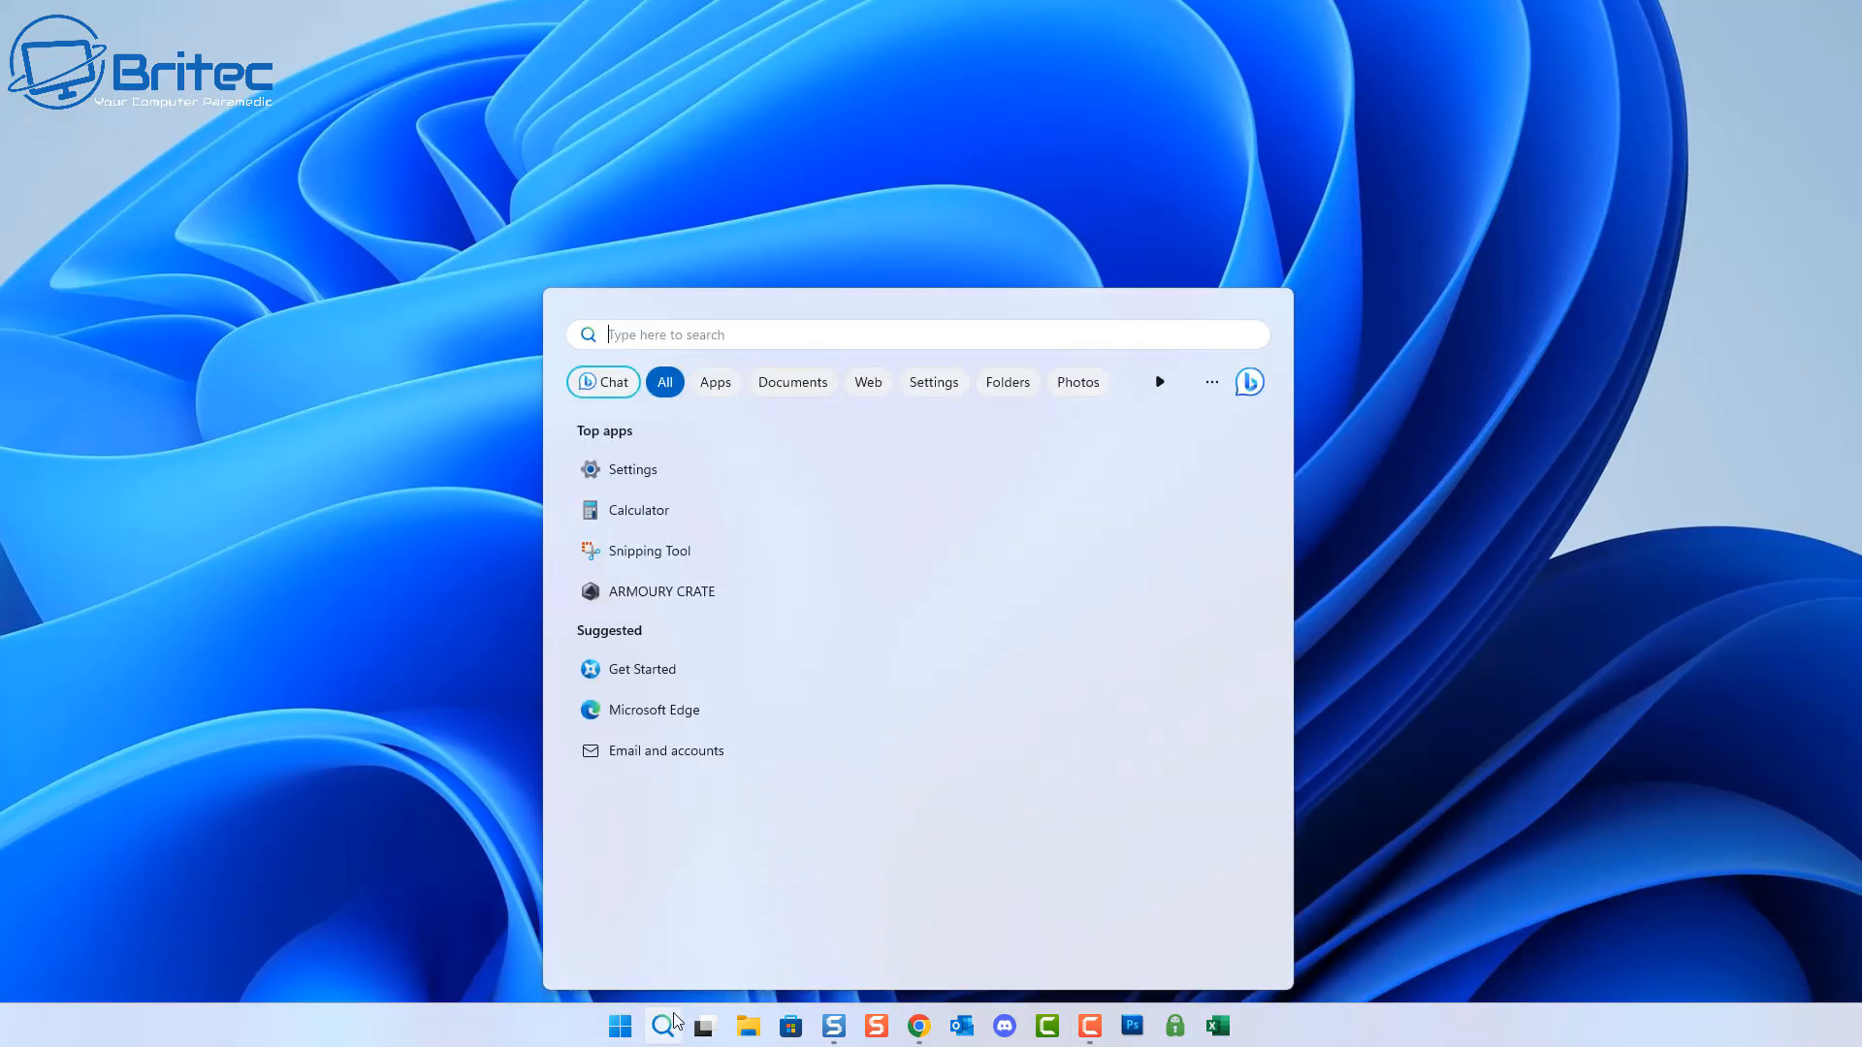
text(regedit)
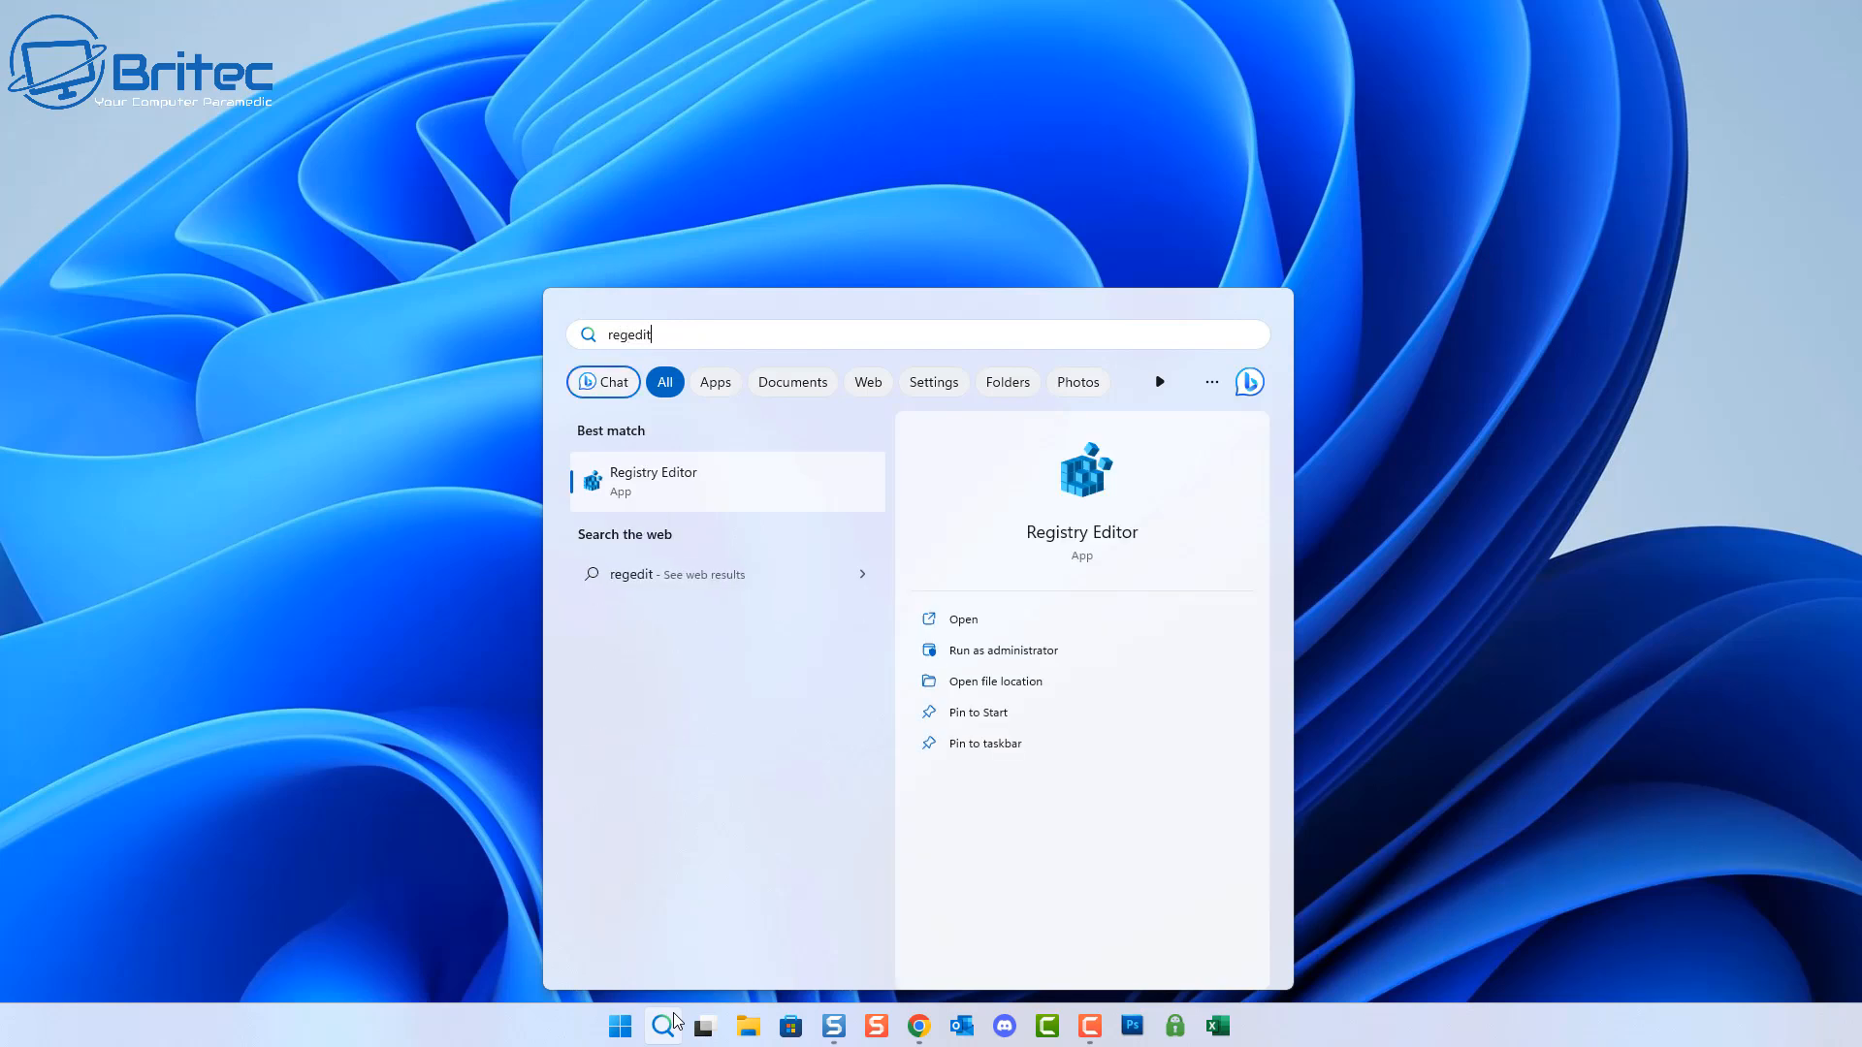
click(727, 491)
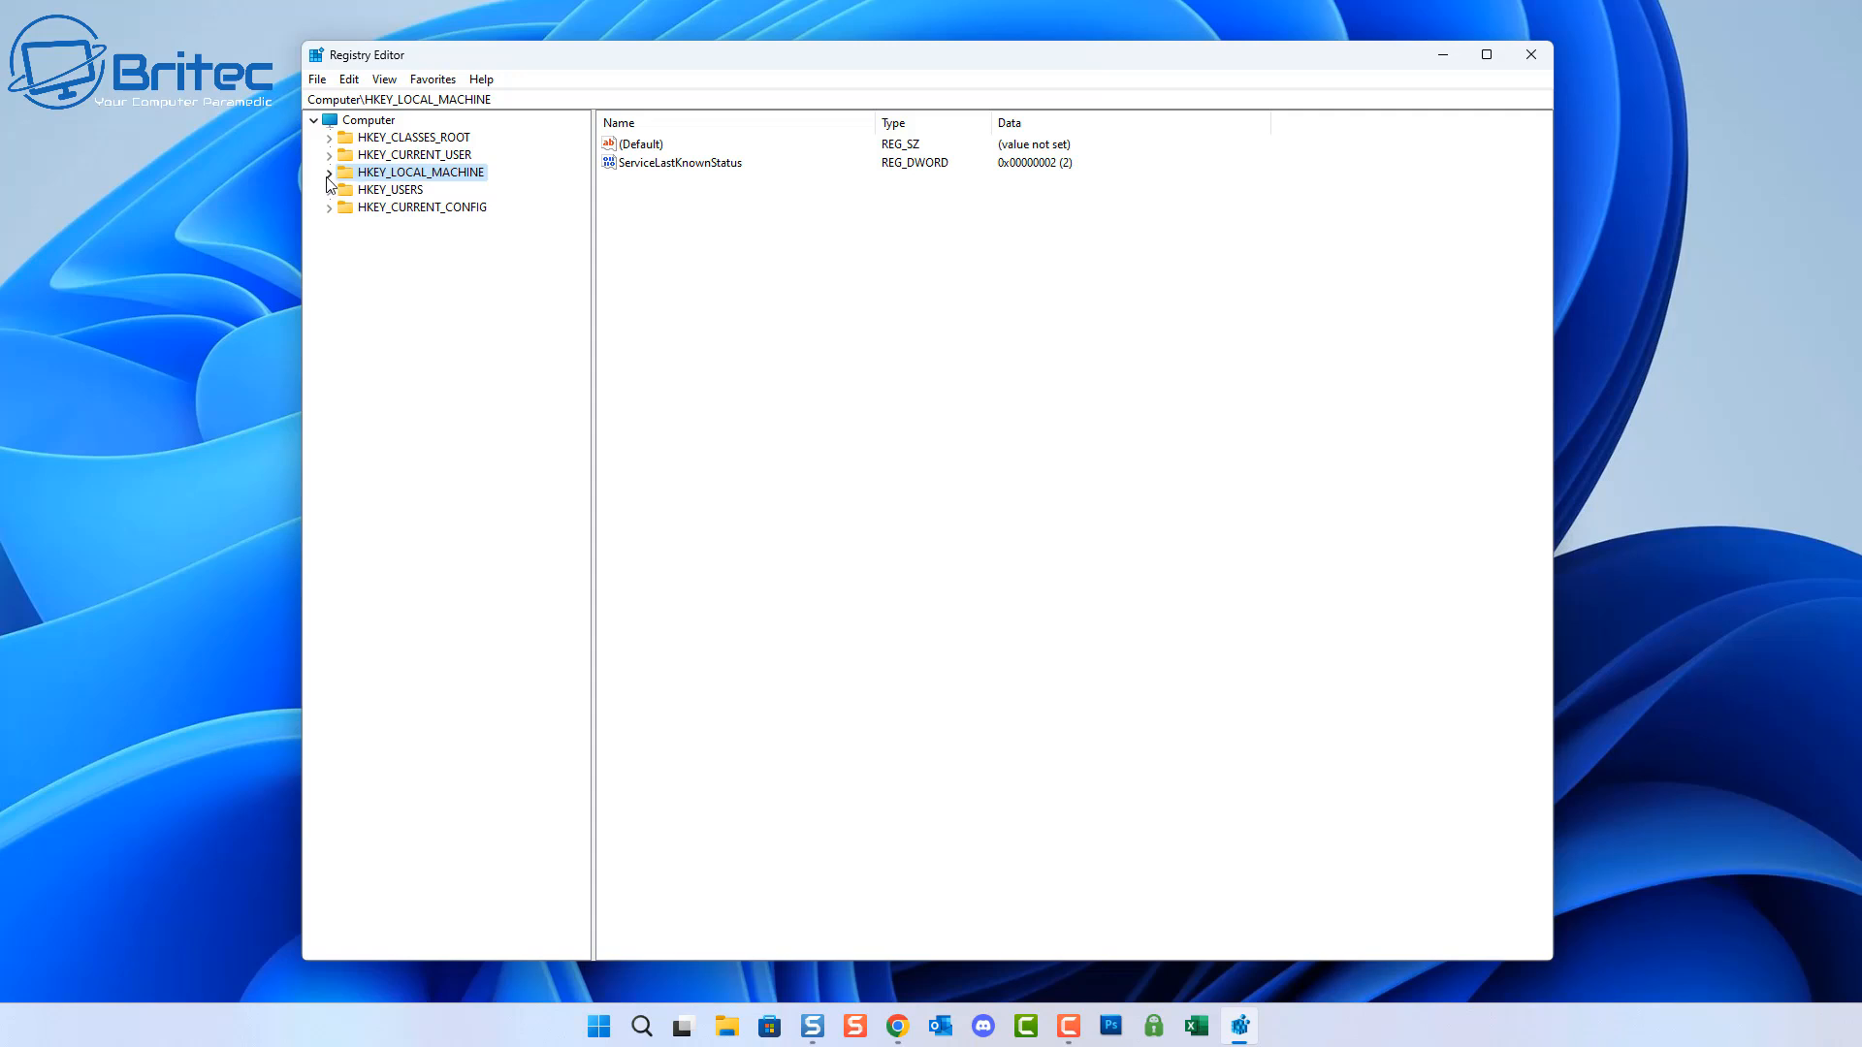
Step: Expand the registry tree to HKEY_LOCAL_MACHINE\SOFTWARE\WOW6432Node, collapsing the Policies key on the way
click(329, 174)
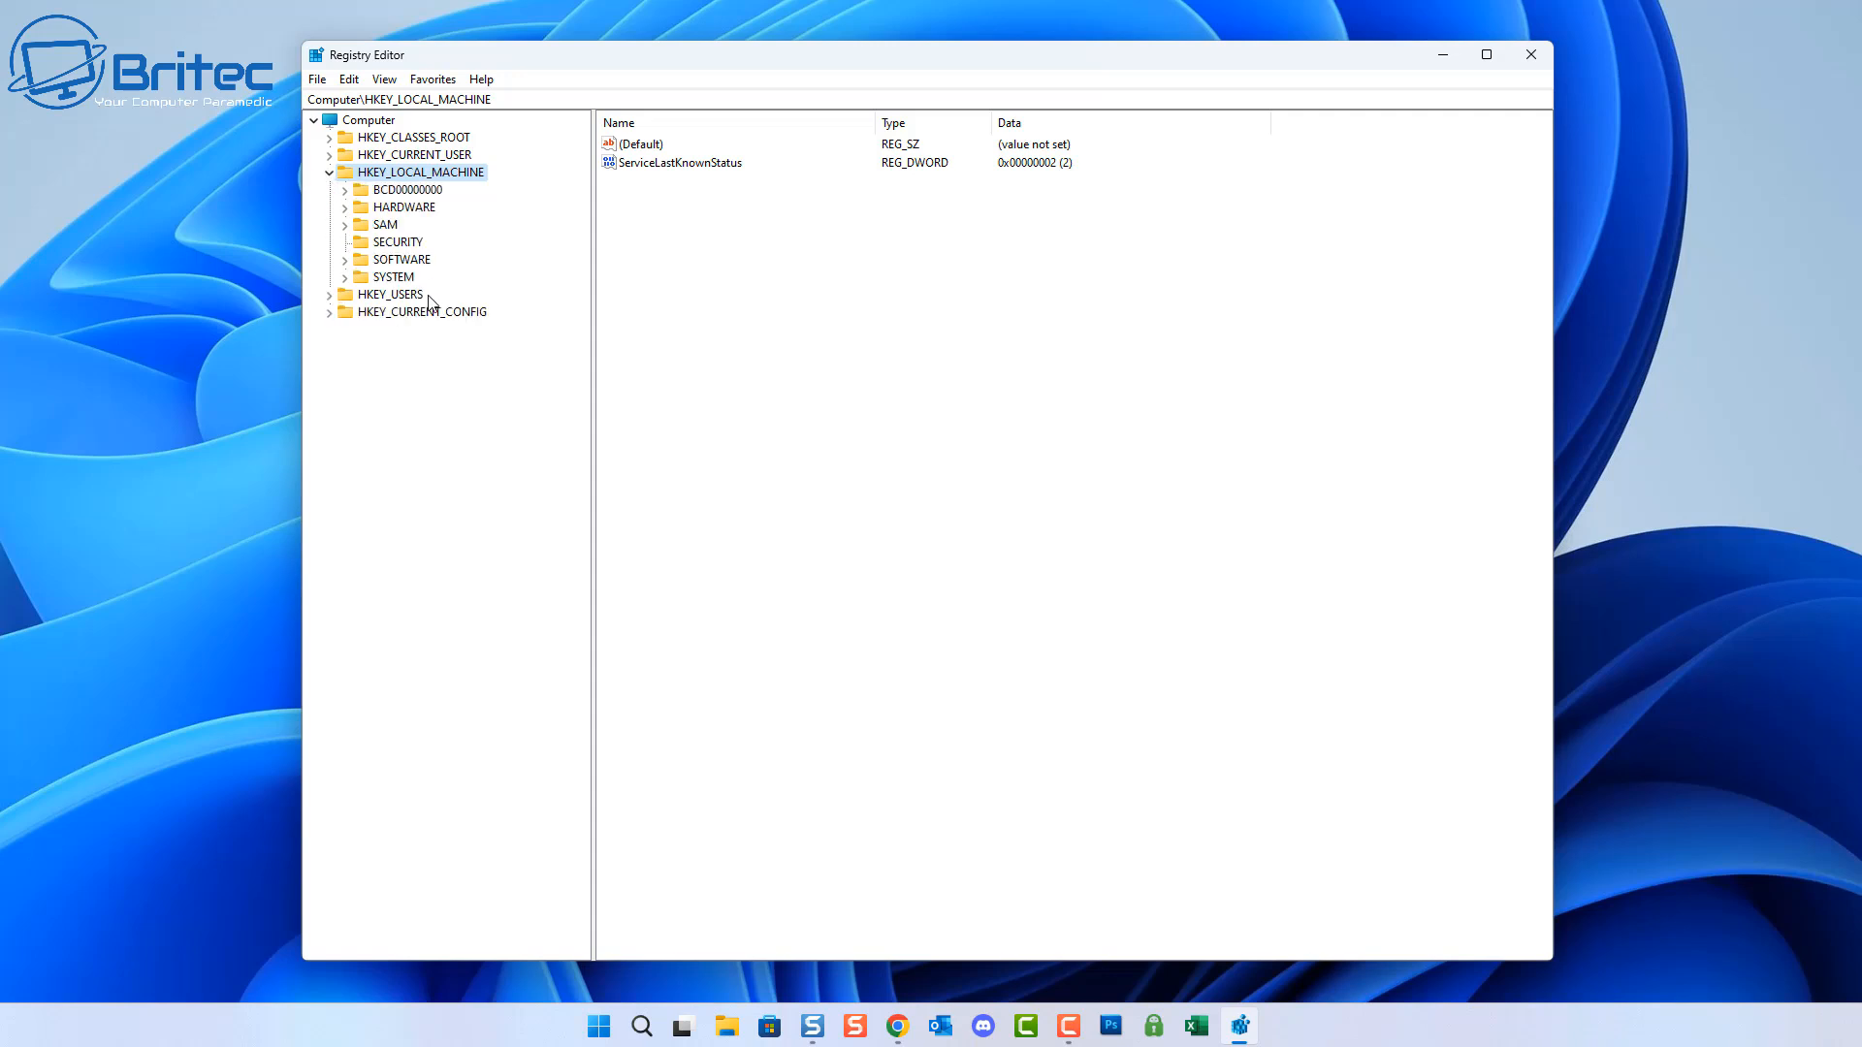
click(407, 260)
click(344, 260)
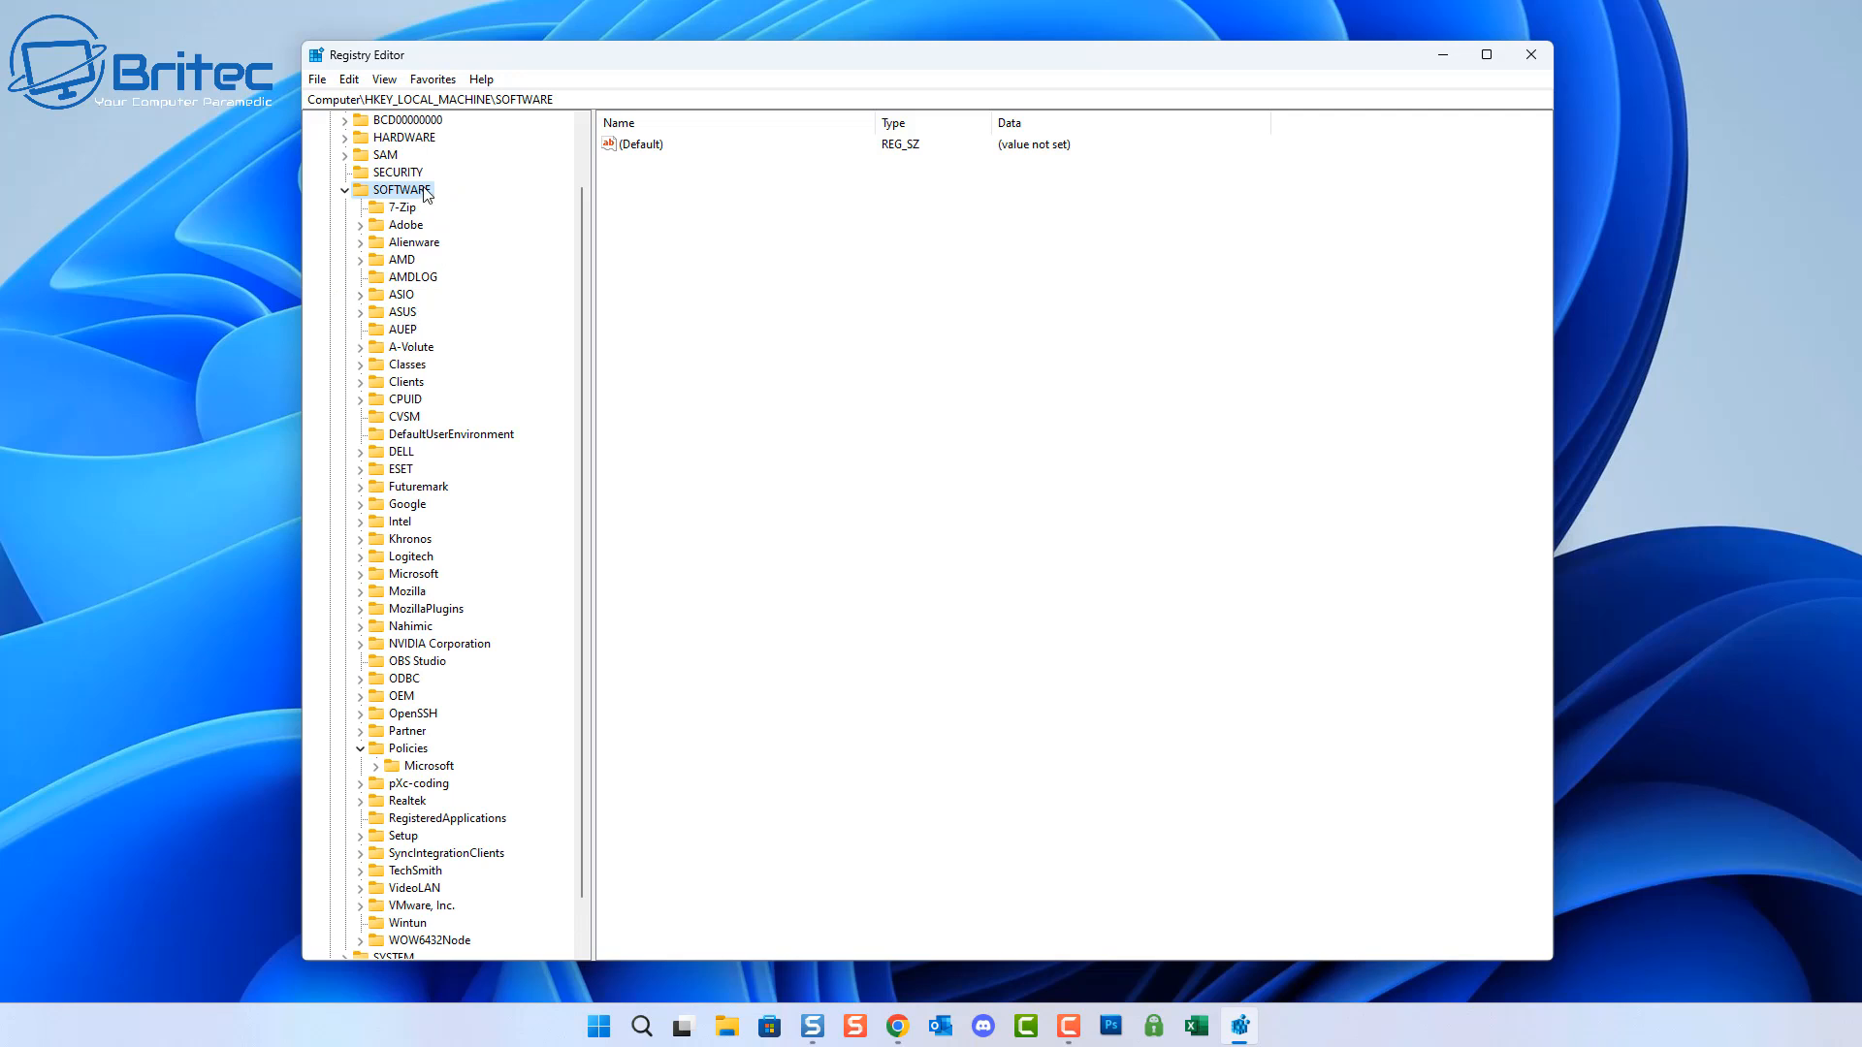
scroll(420, 596, down, 1)
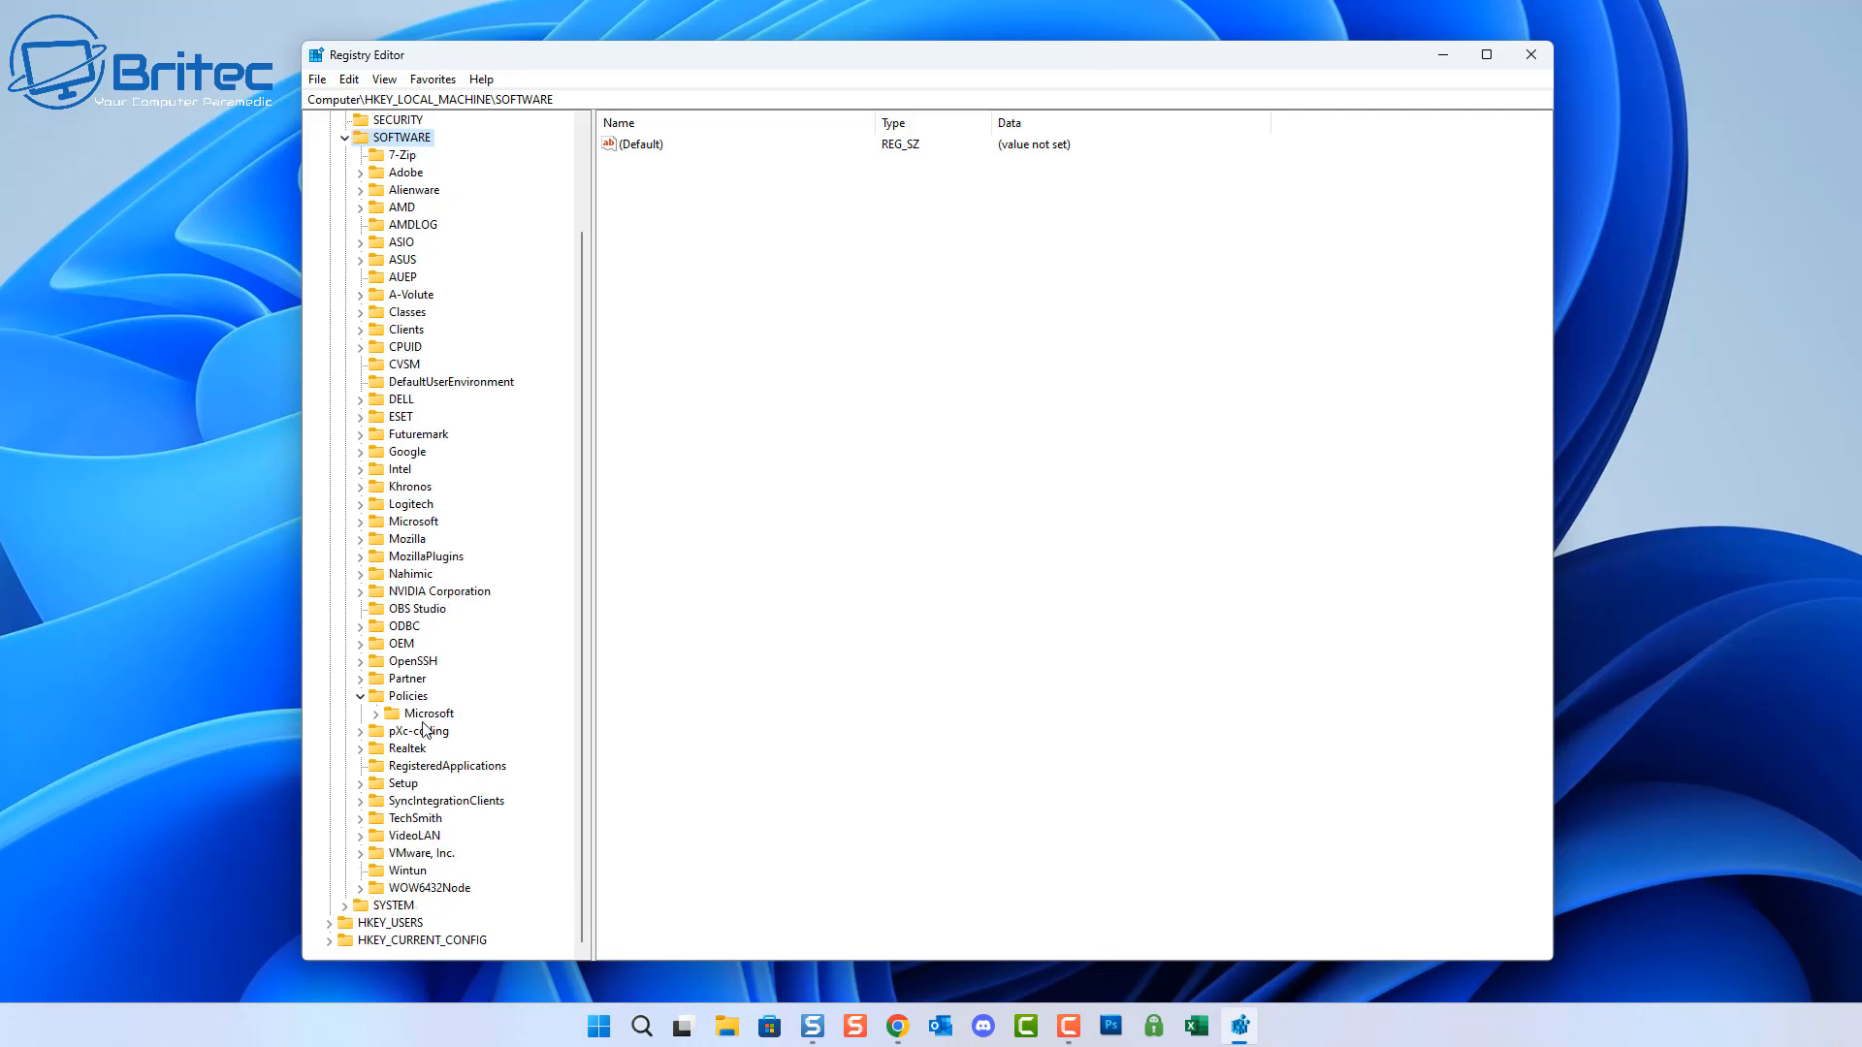
click(363, 696)
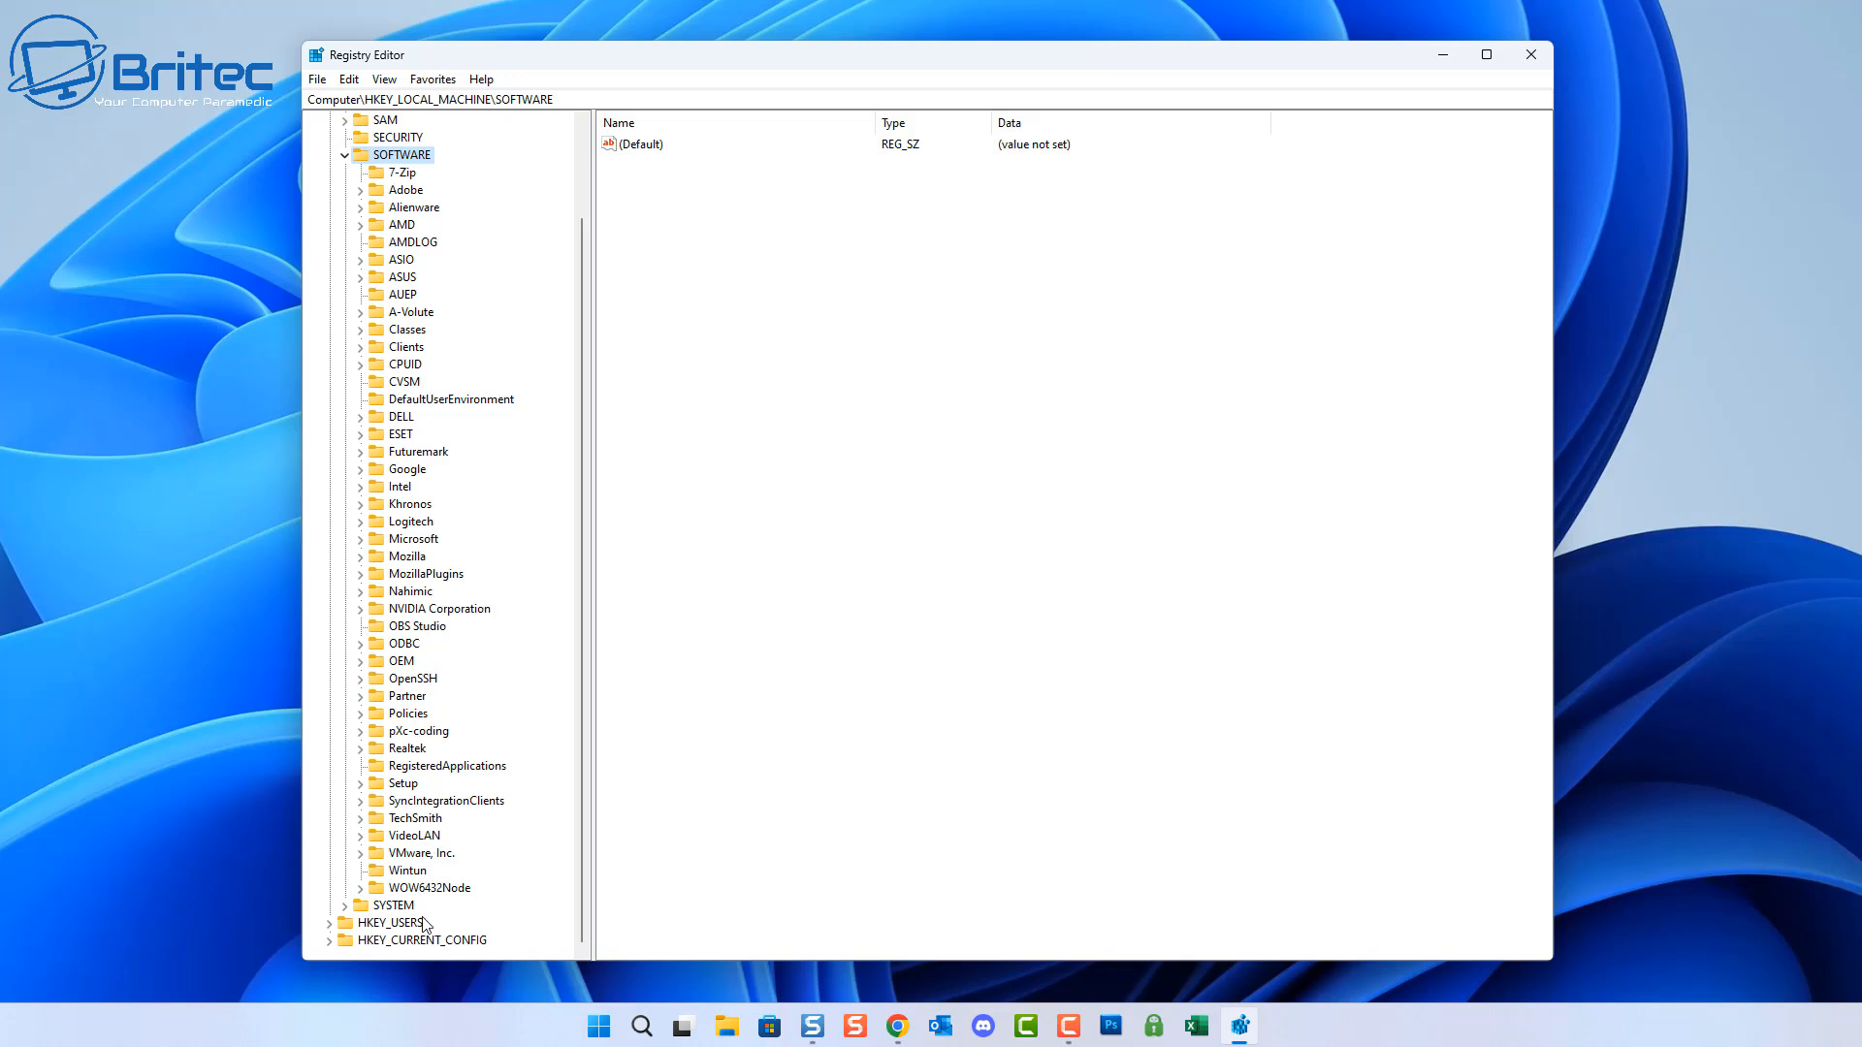
click(429, 887)
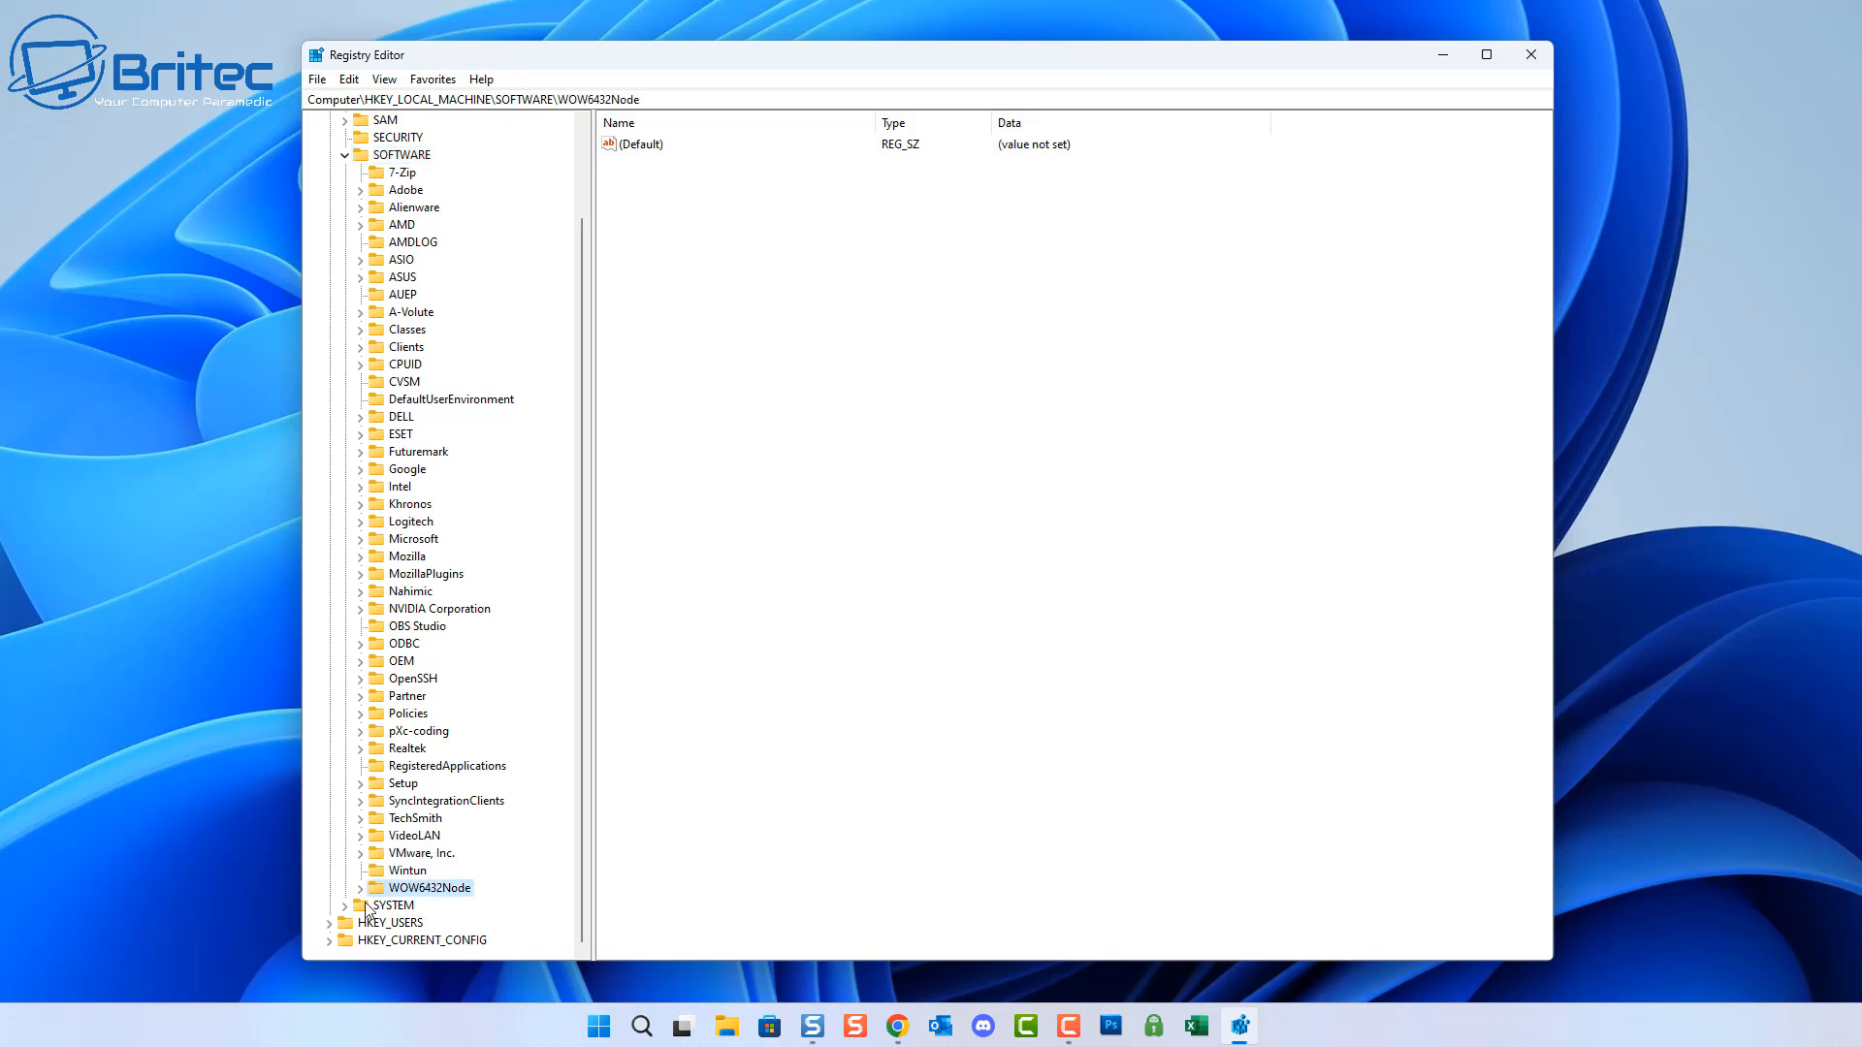
click(359, 887)
scroll(512, 667, down, 1)
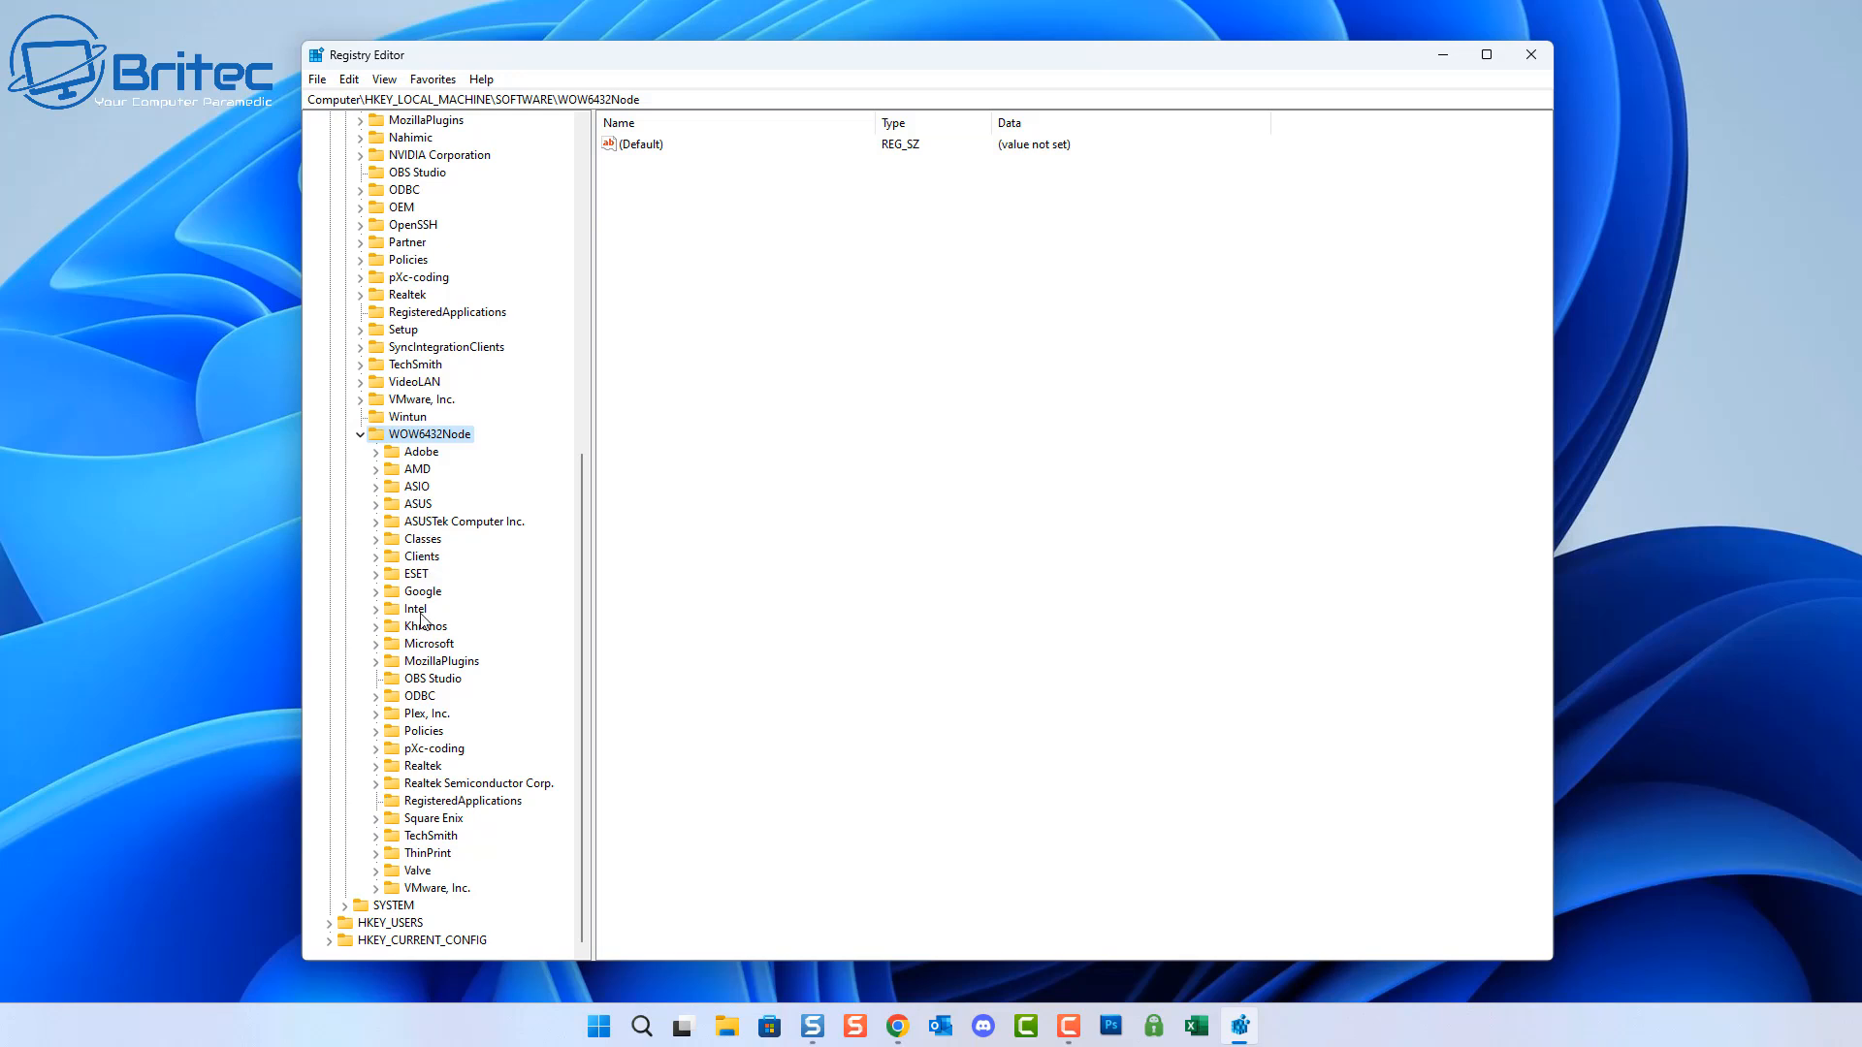
Step: Expand the Microsoft key under WOW6432Node and its Office subkey
click(429, 646)
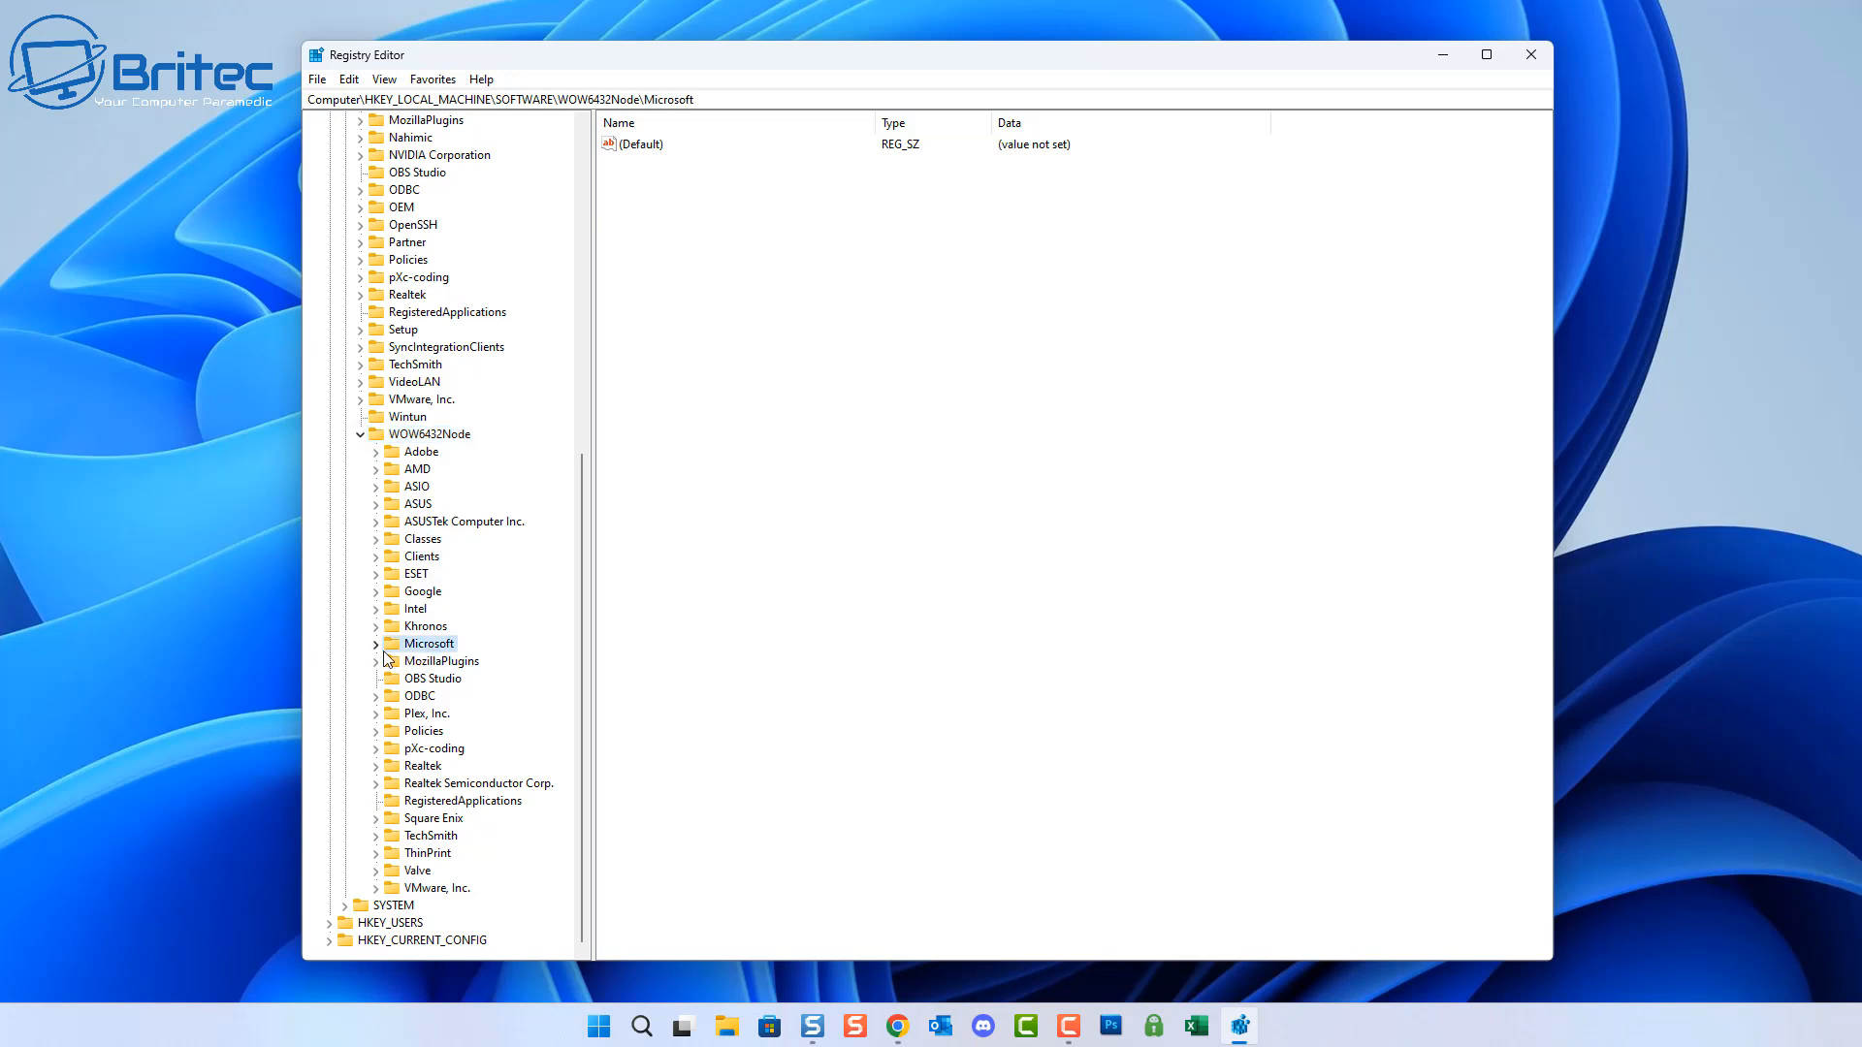
click(376, 644)
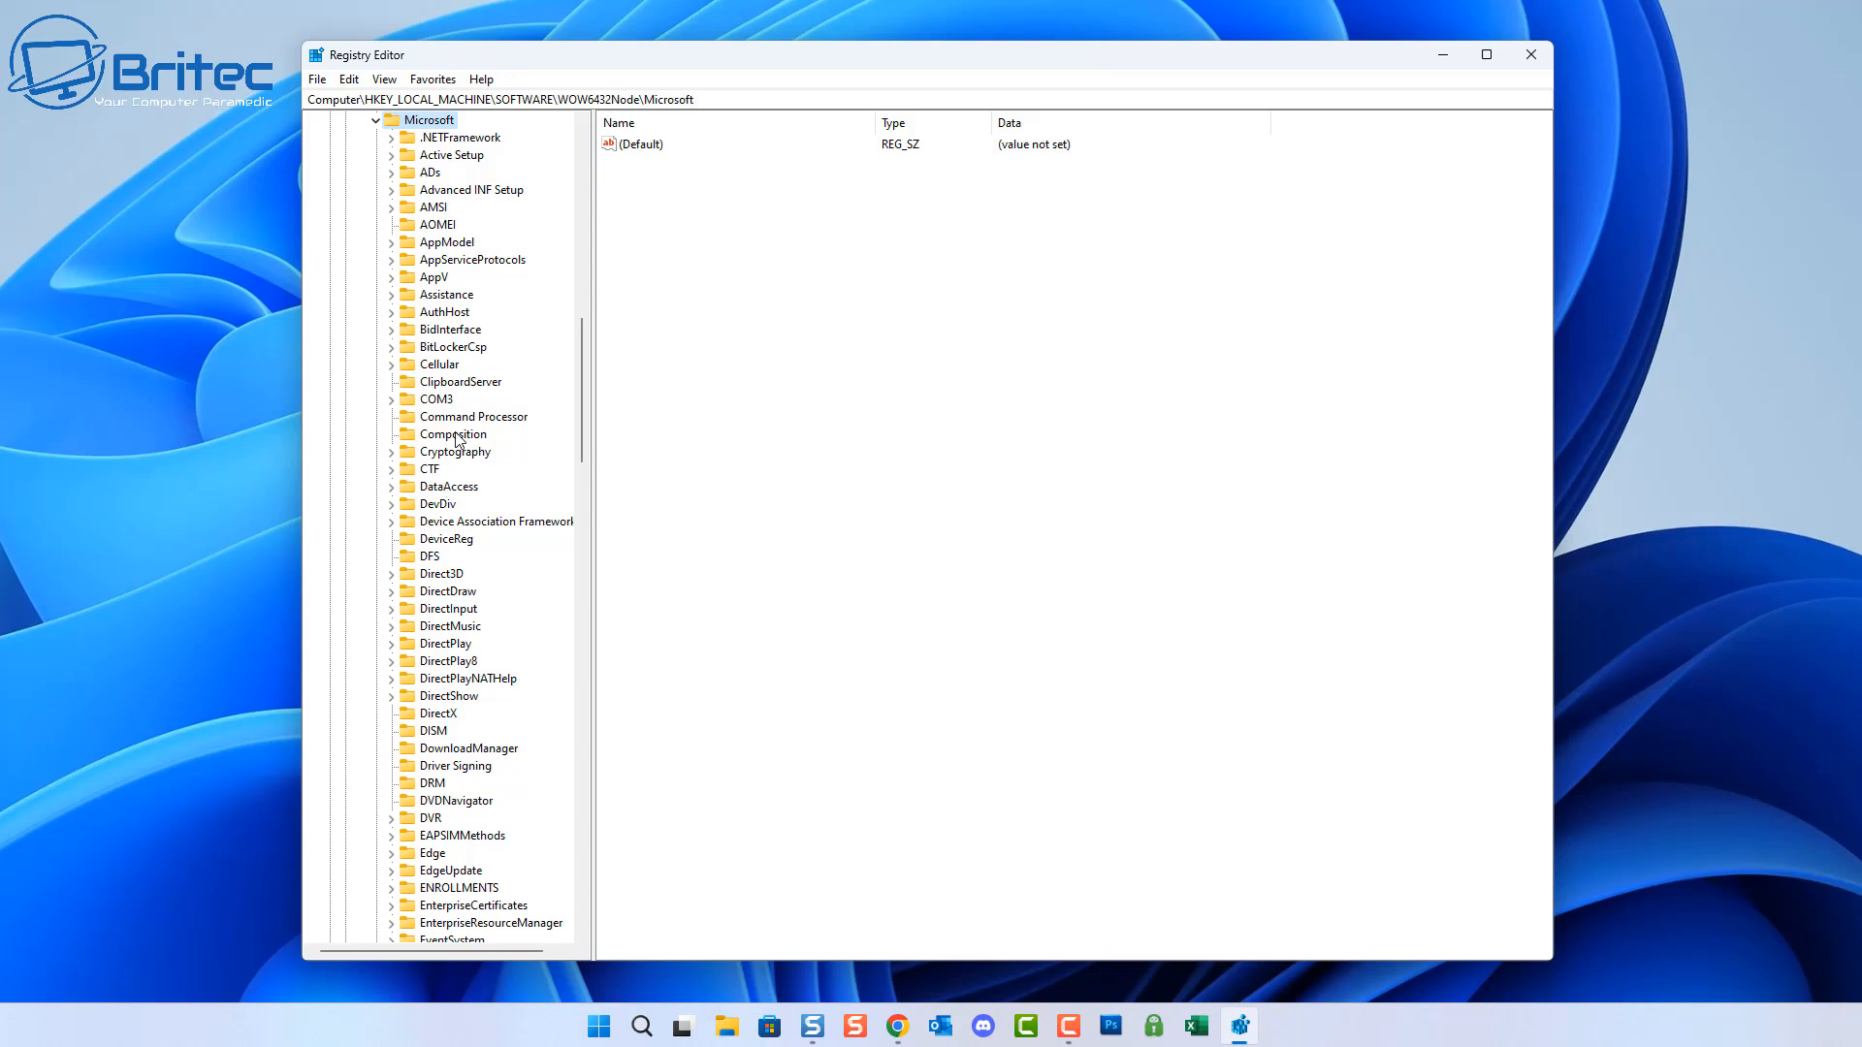
scroll(460, 441, down, 7)
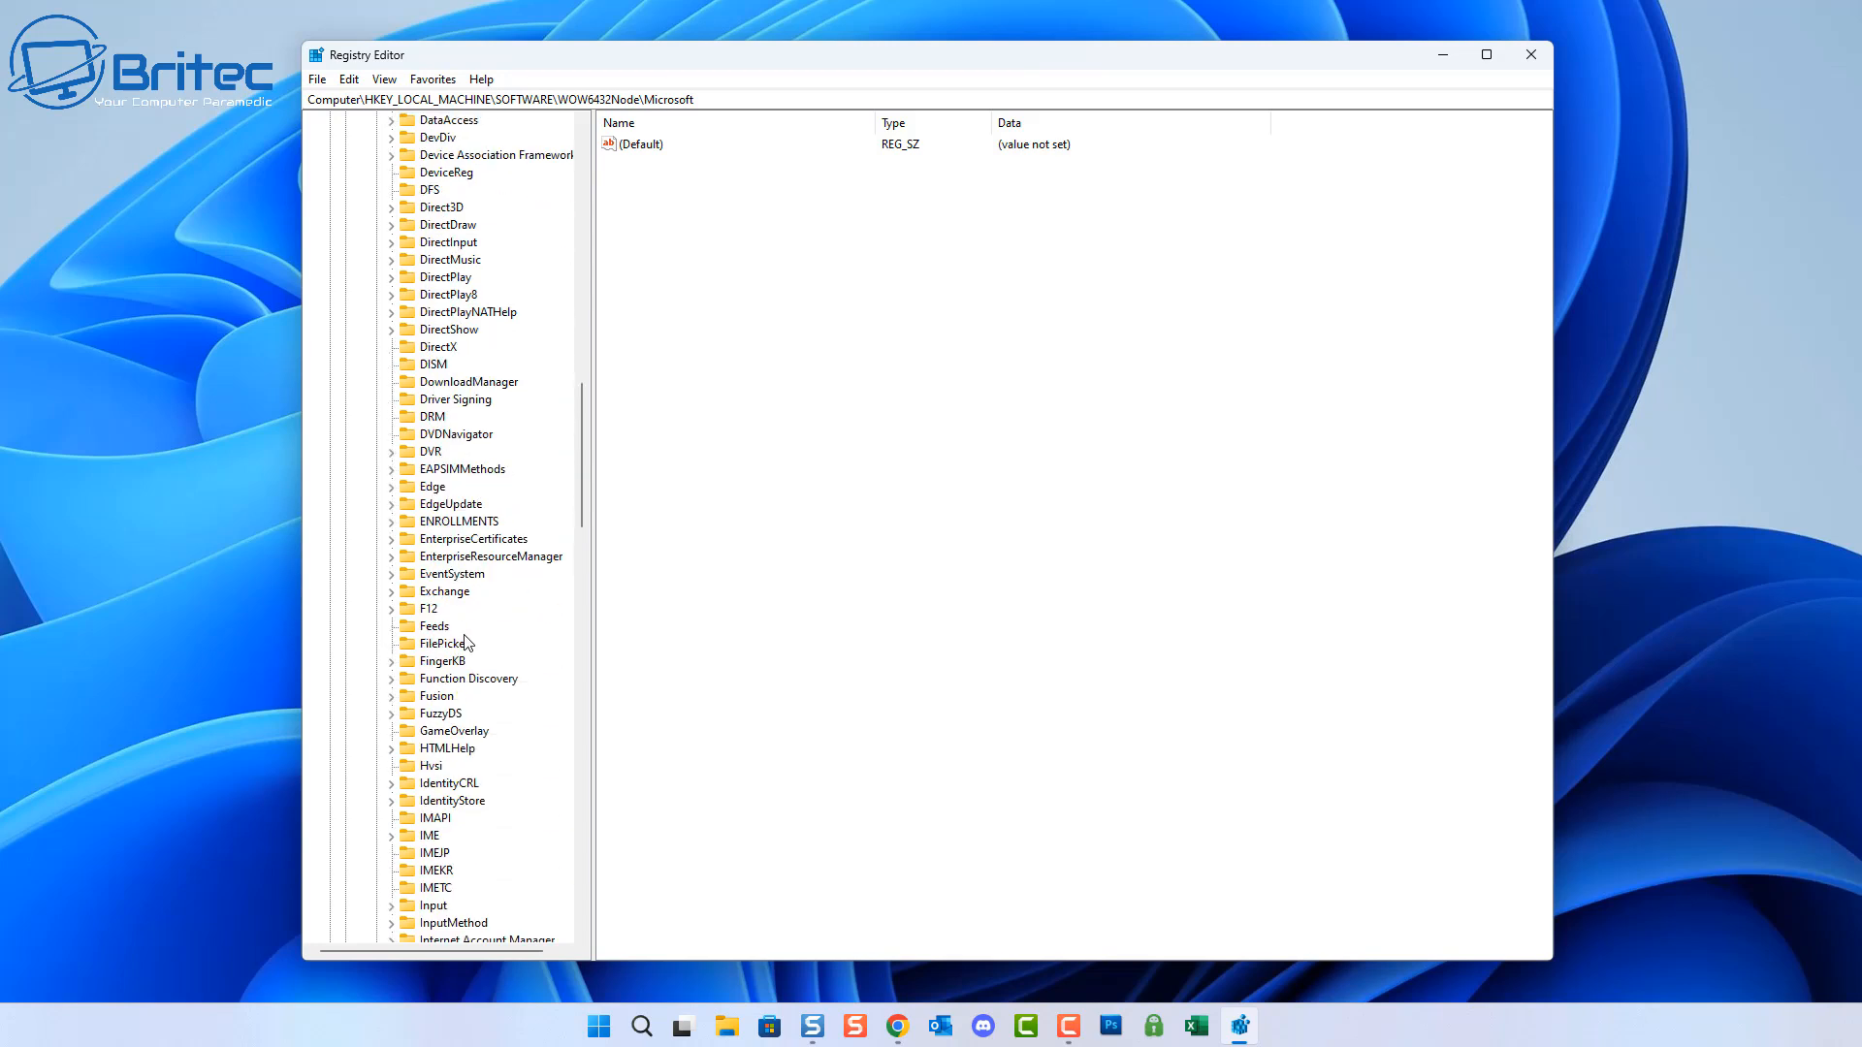
scroll(465, 646, down, 2)
scroll(465, 663, down, 16)
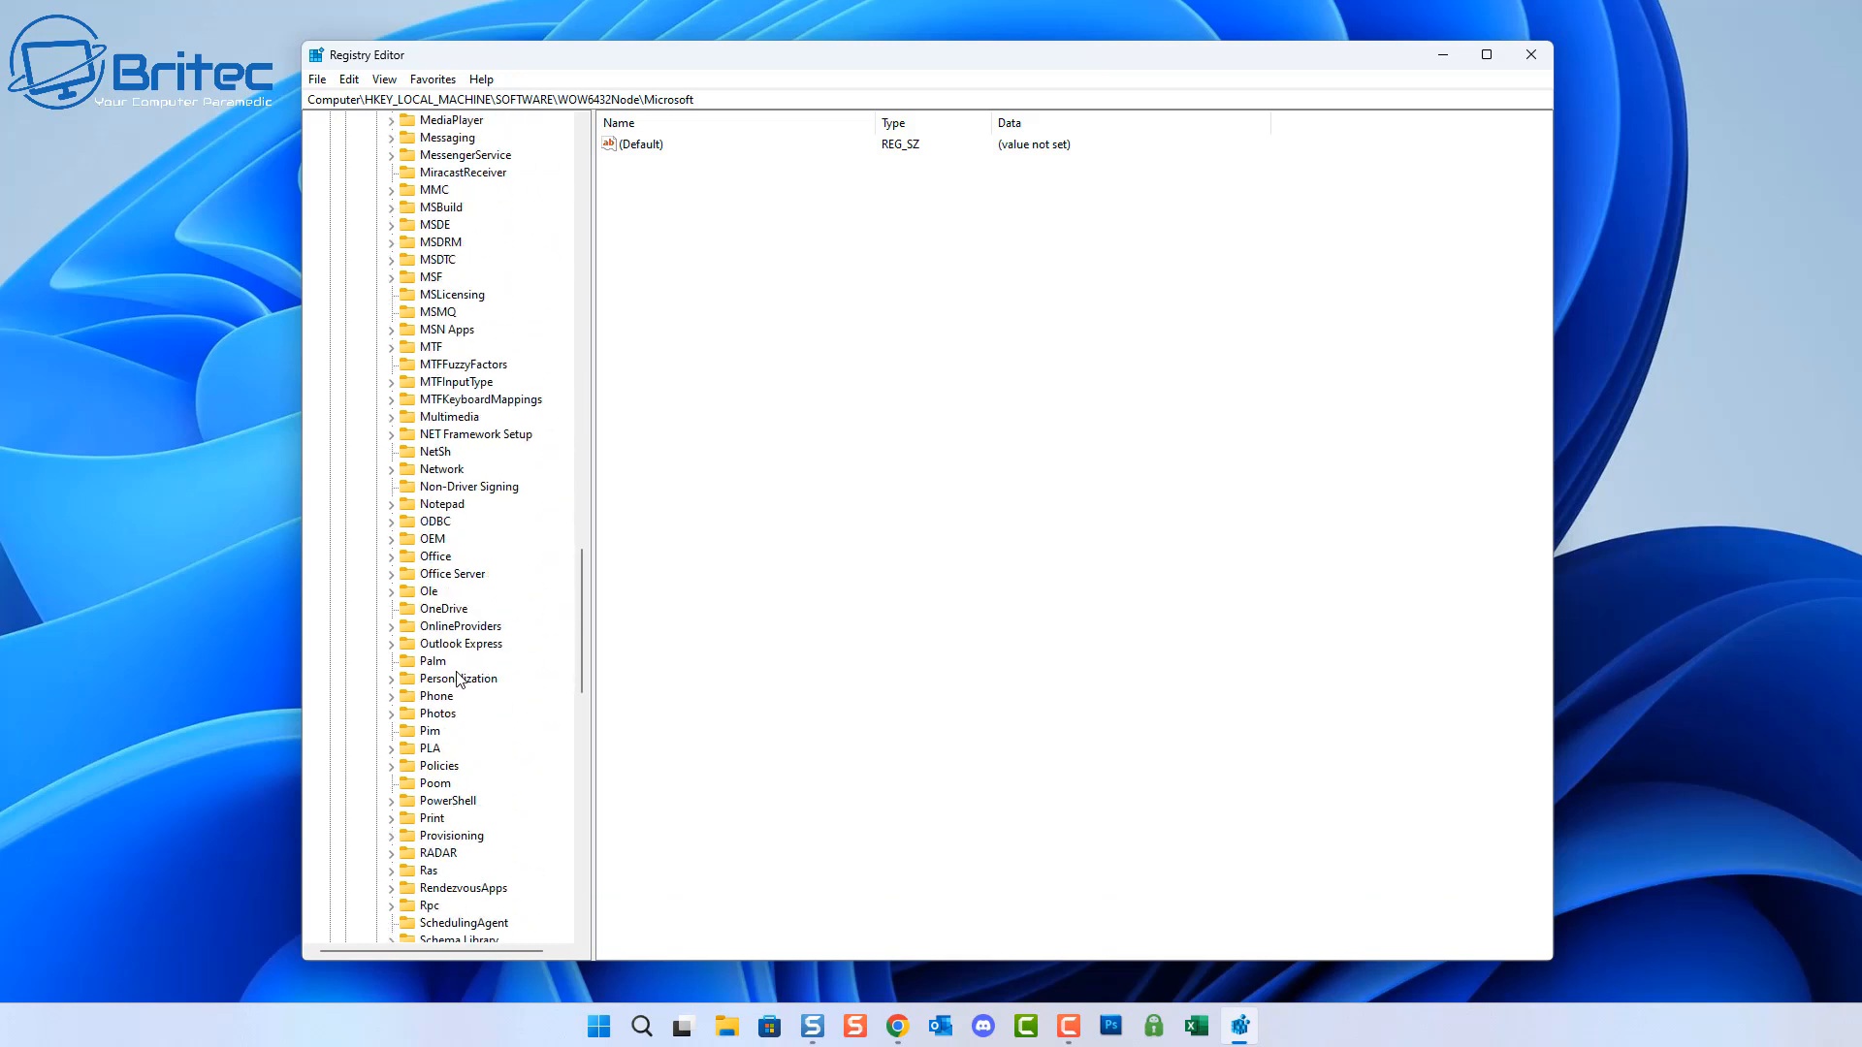
click(438, 559)
click(390, 557)
scroll(486, 569, down, 4)
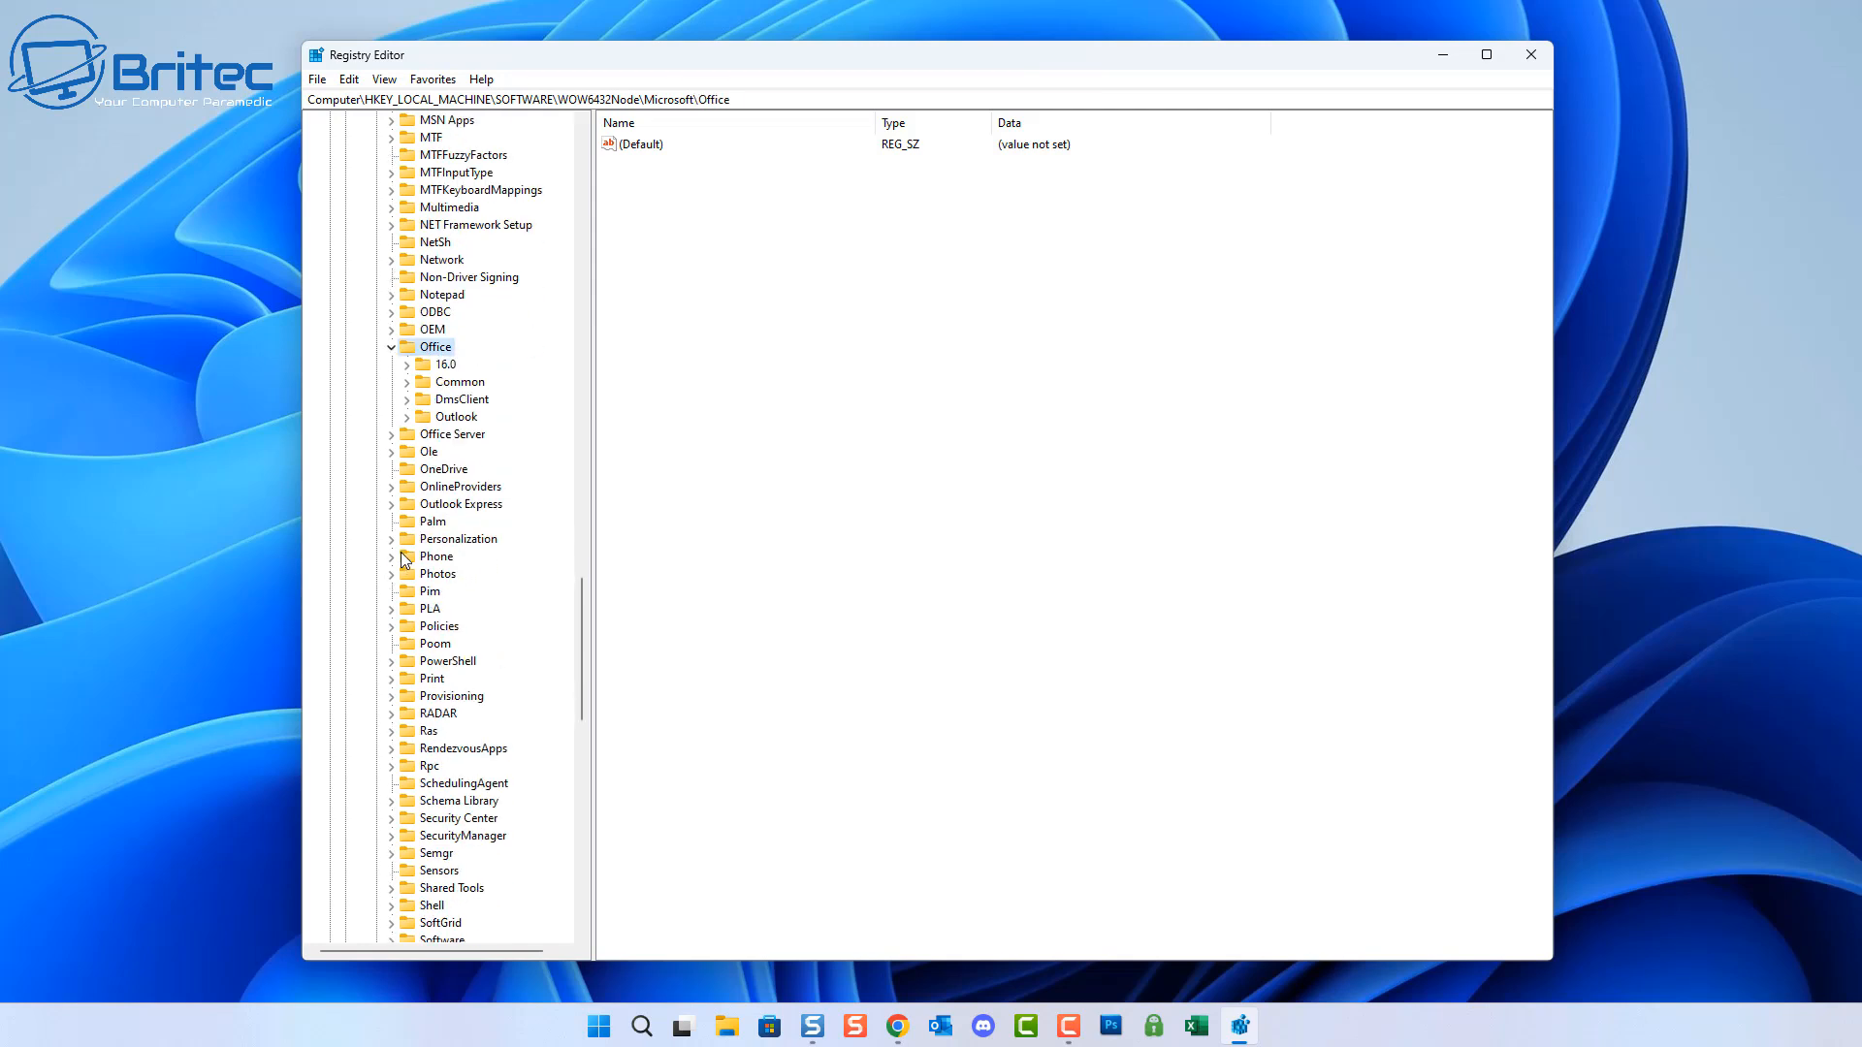
Step: Open the permissions of the 16.0 key under Office and move the permissions dialog clear of the registry tree
click(446, 371)
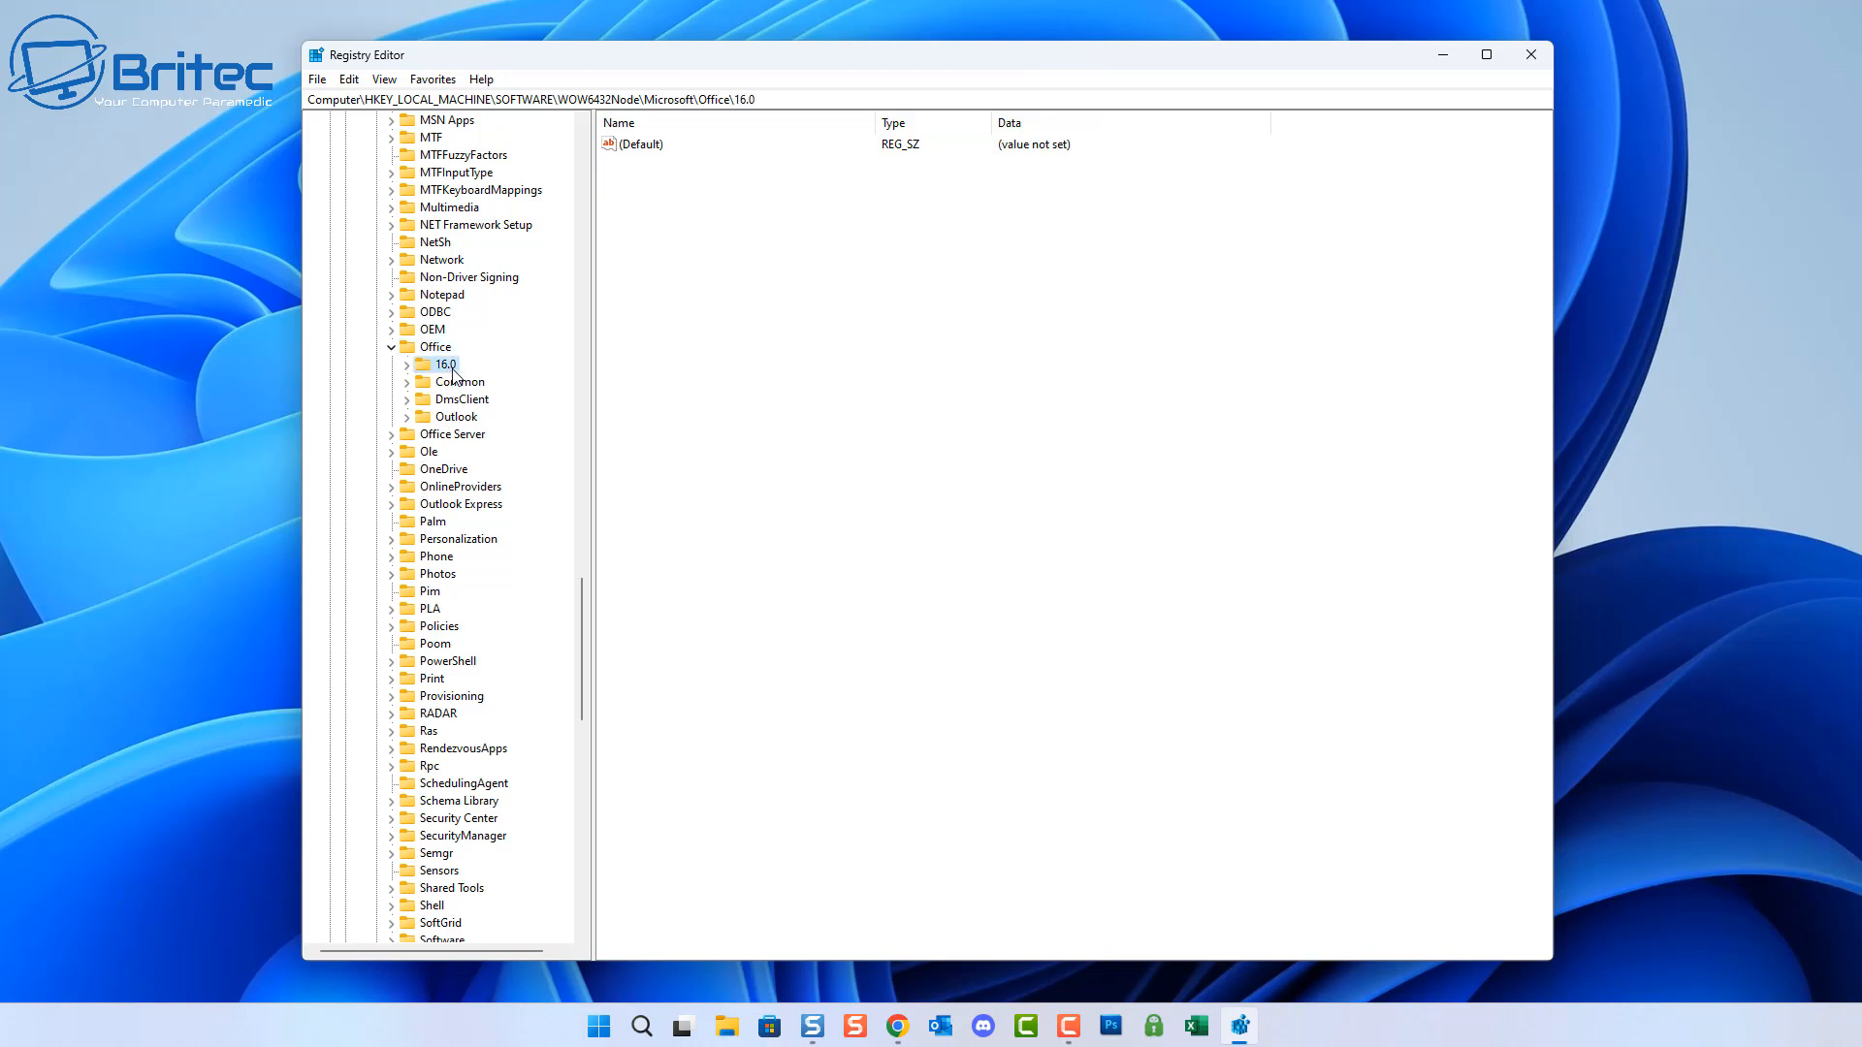
click(407, 365)
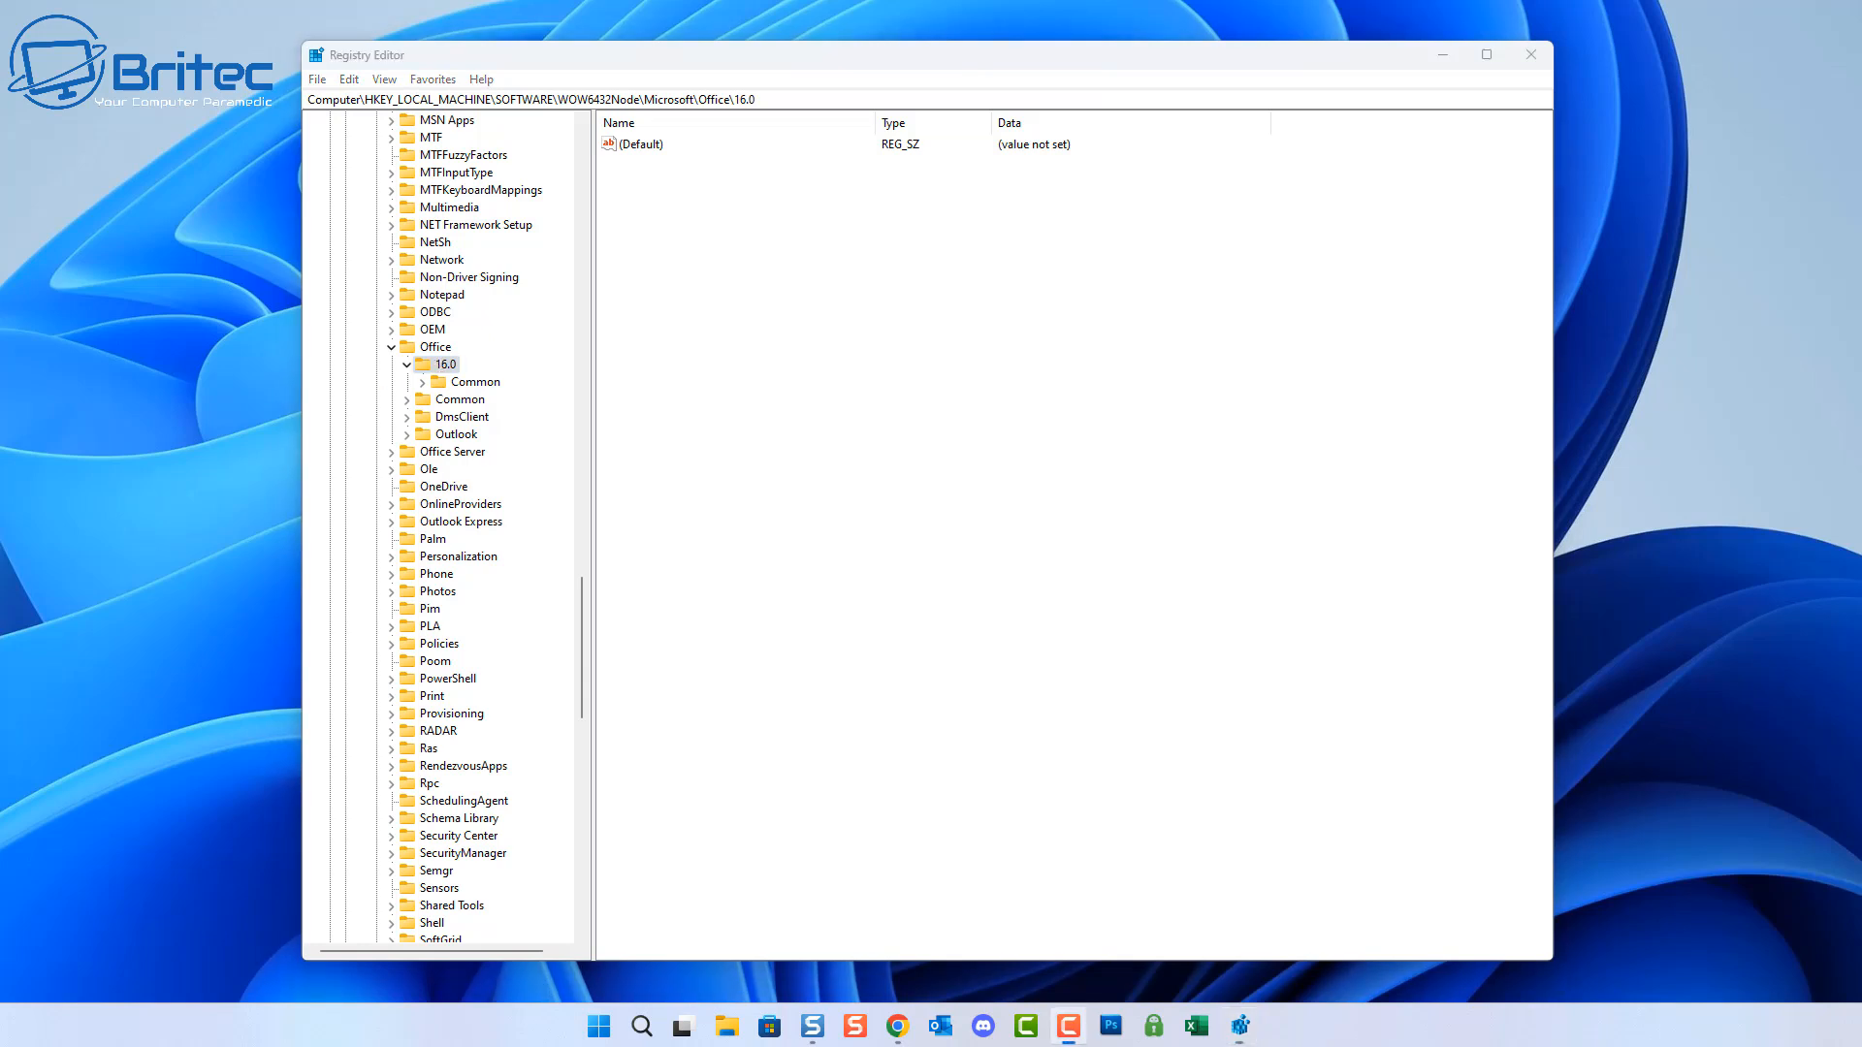
click(407, 365)
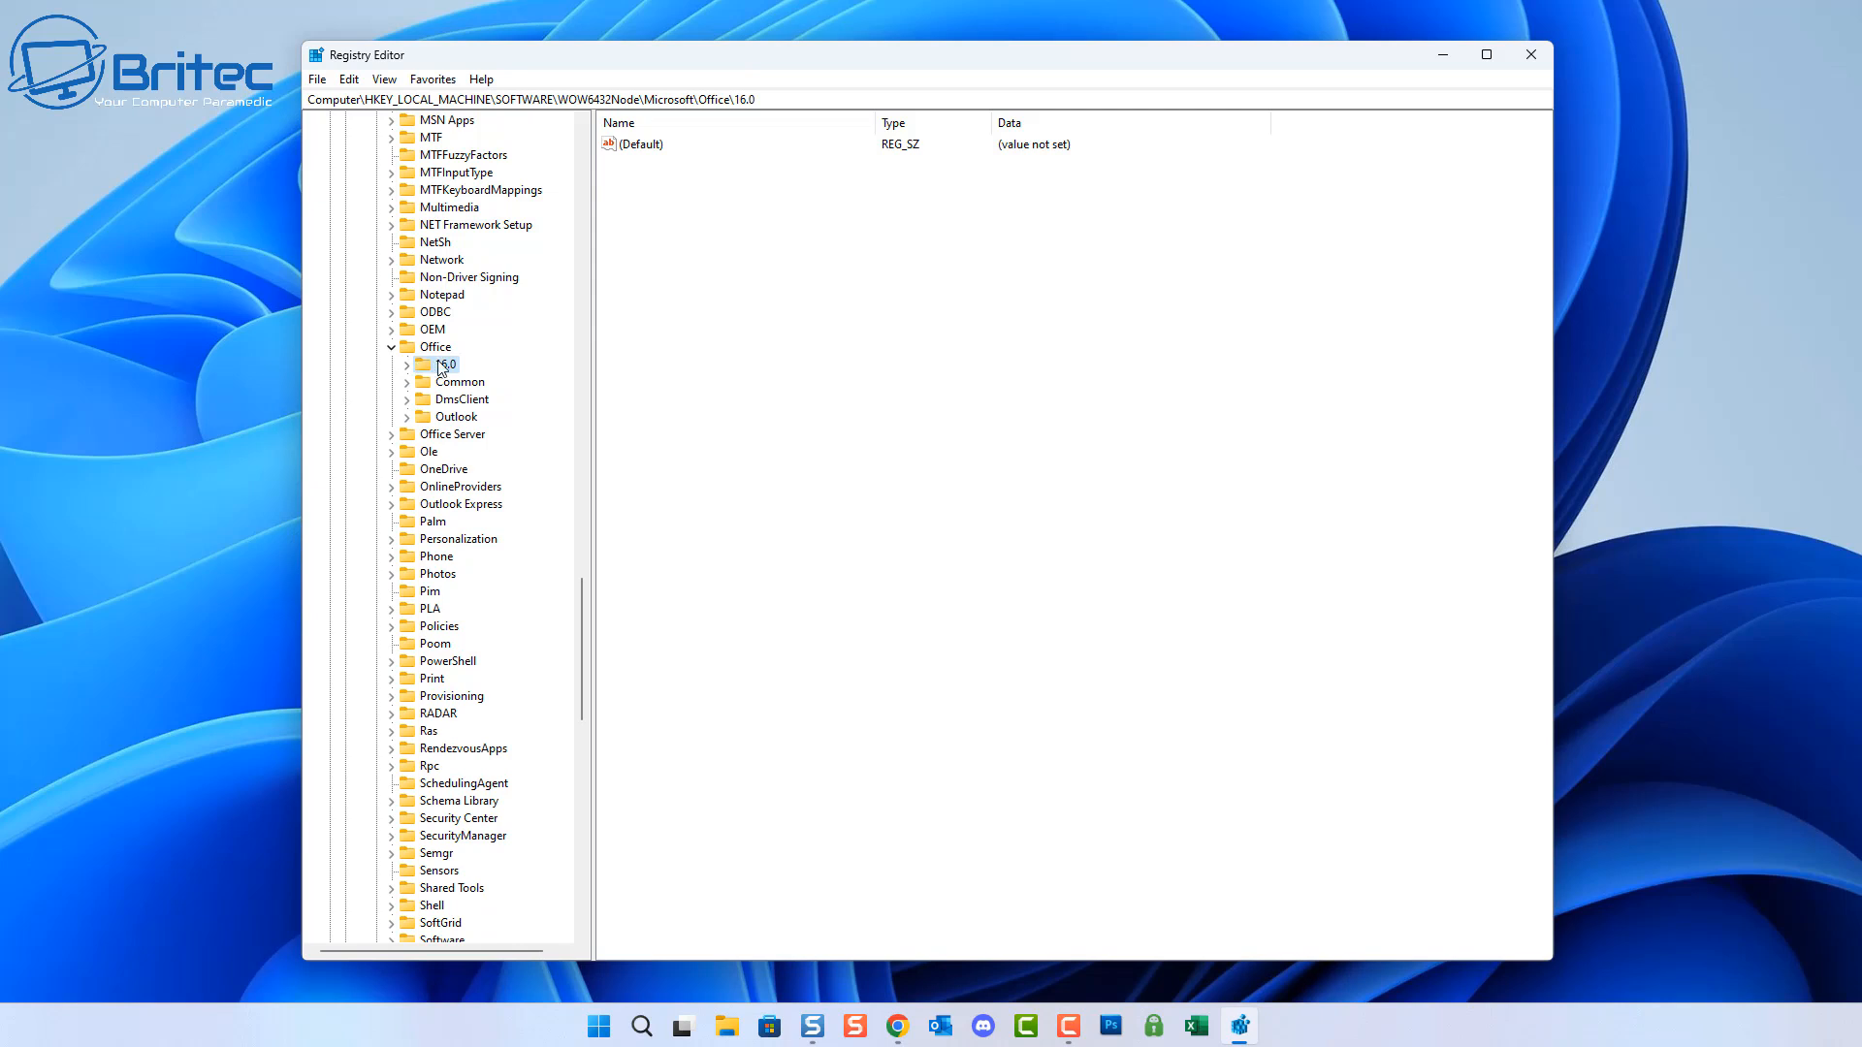
right_click(439, 371)
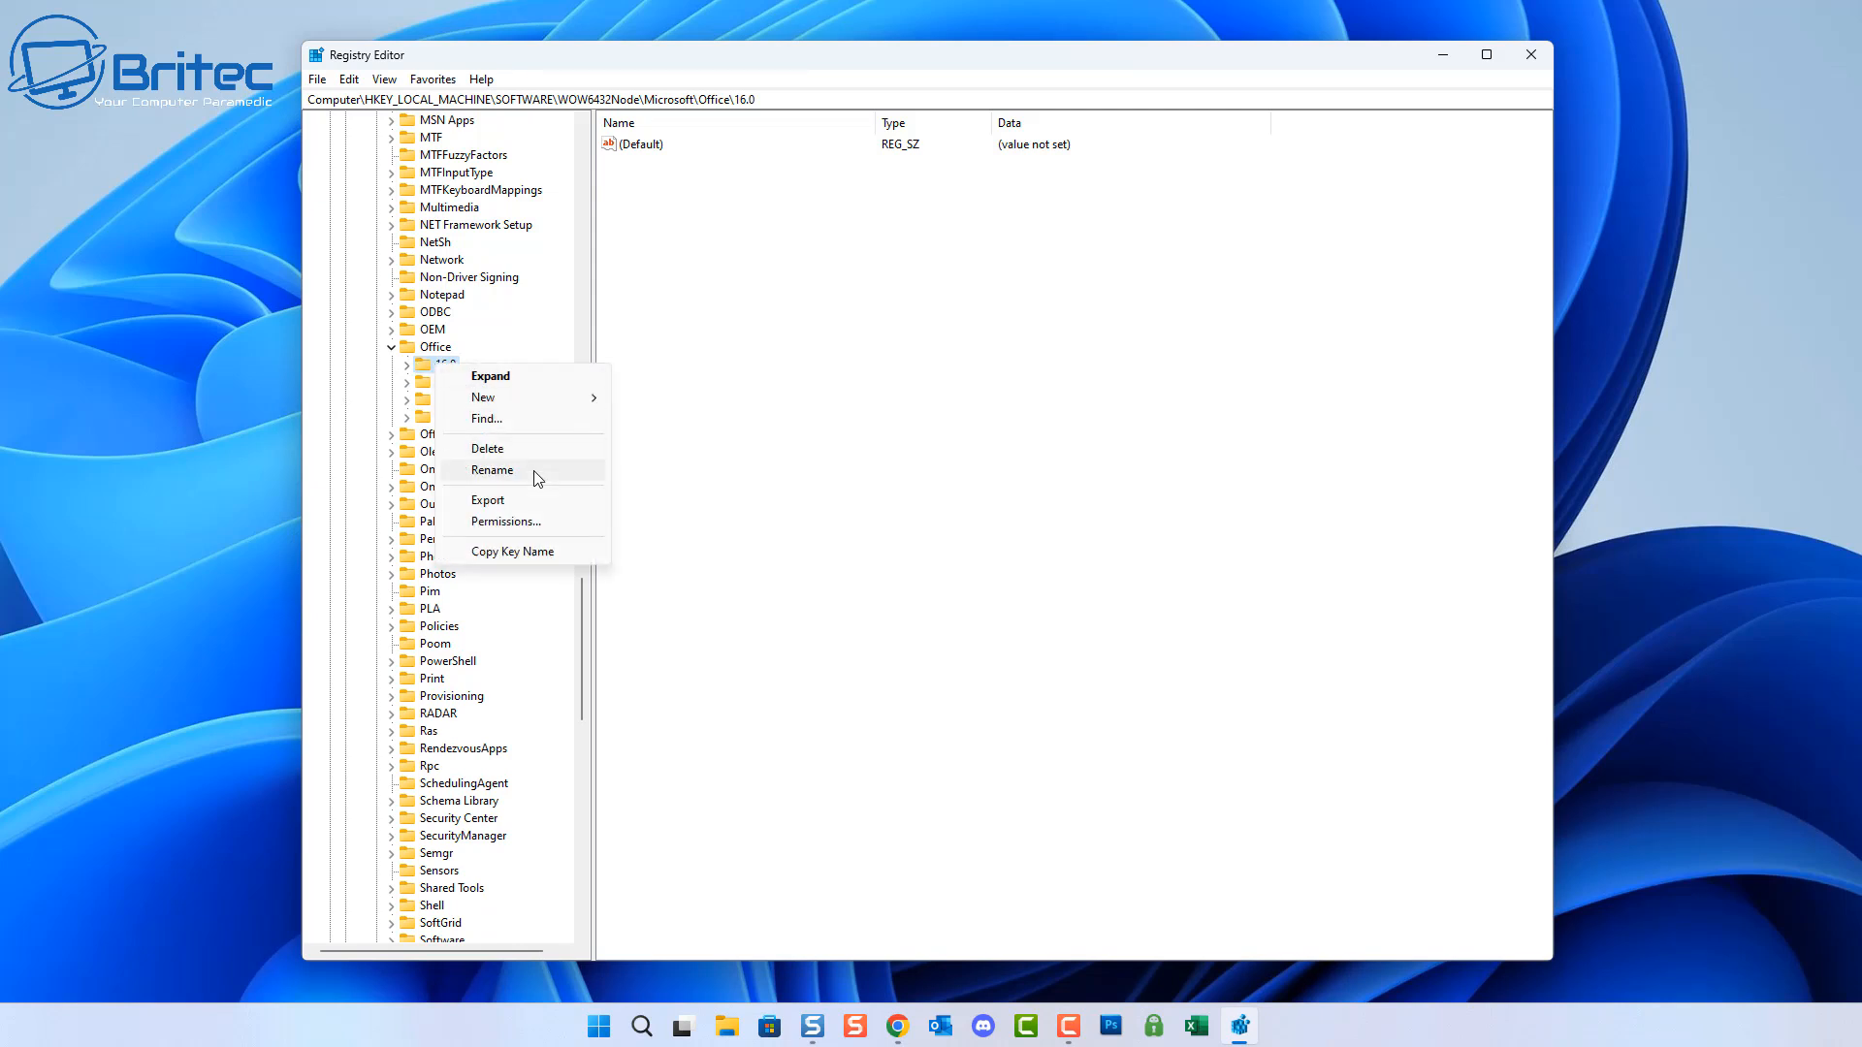
click(529, 525)
drag(515, 144, 820, 268)
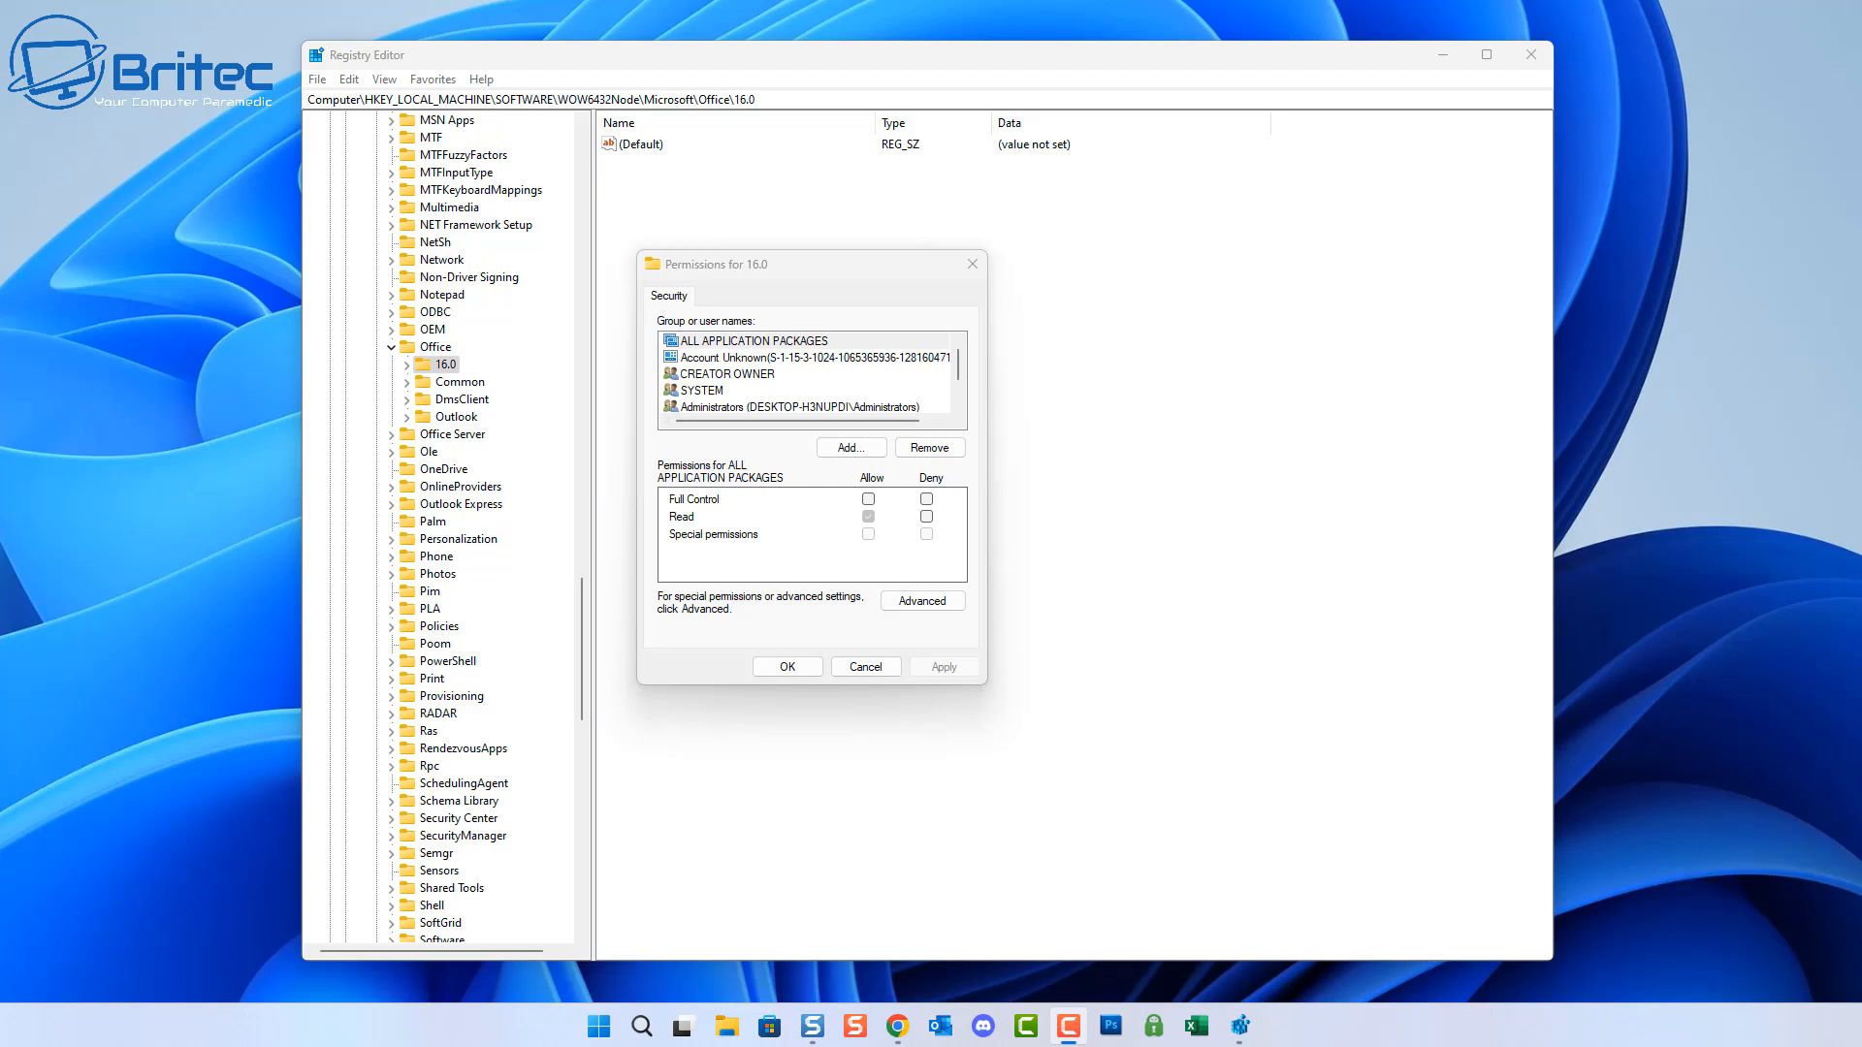
Step: Allow the Users group Full Control over the 16.0 key and apply the permissions
scroll(753, 374, down, 1)
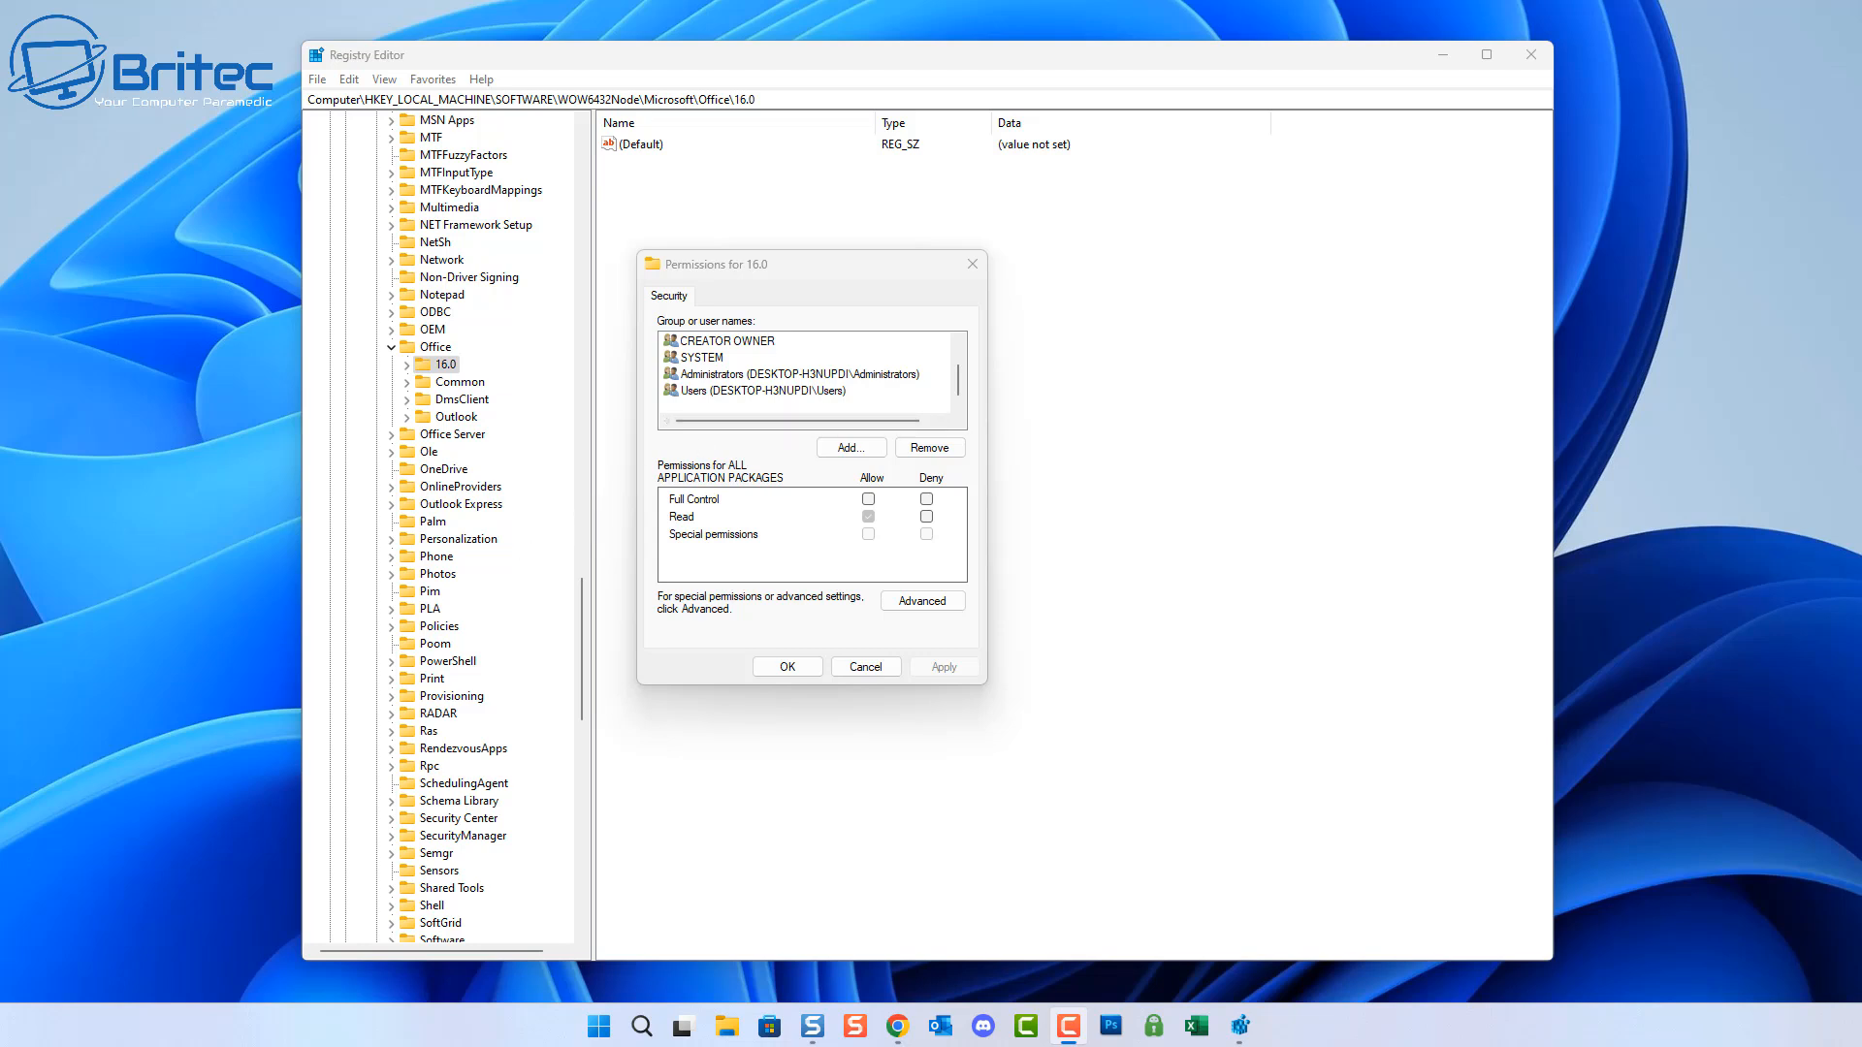
click(737, 390)
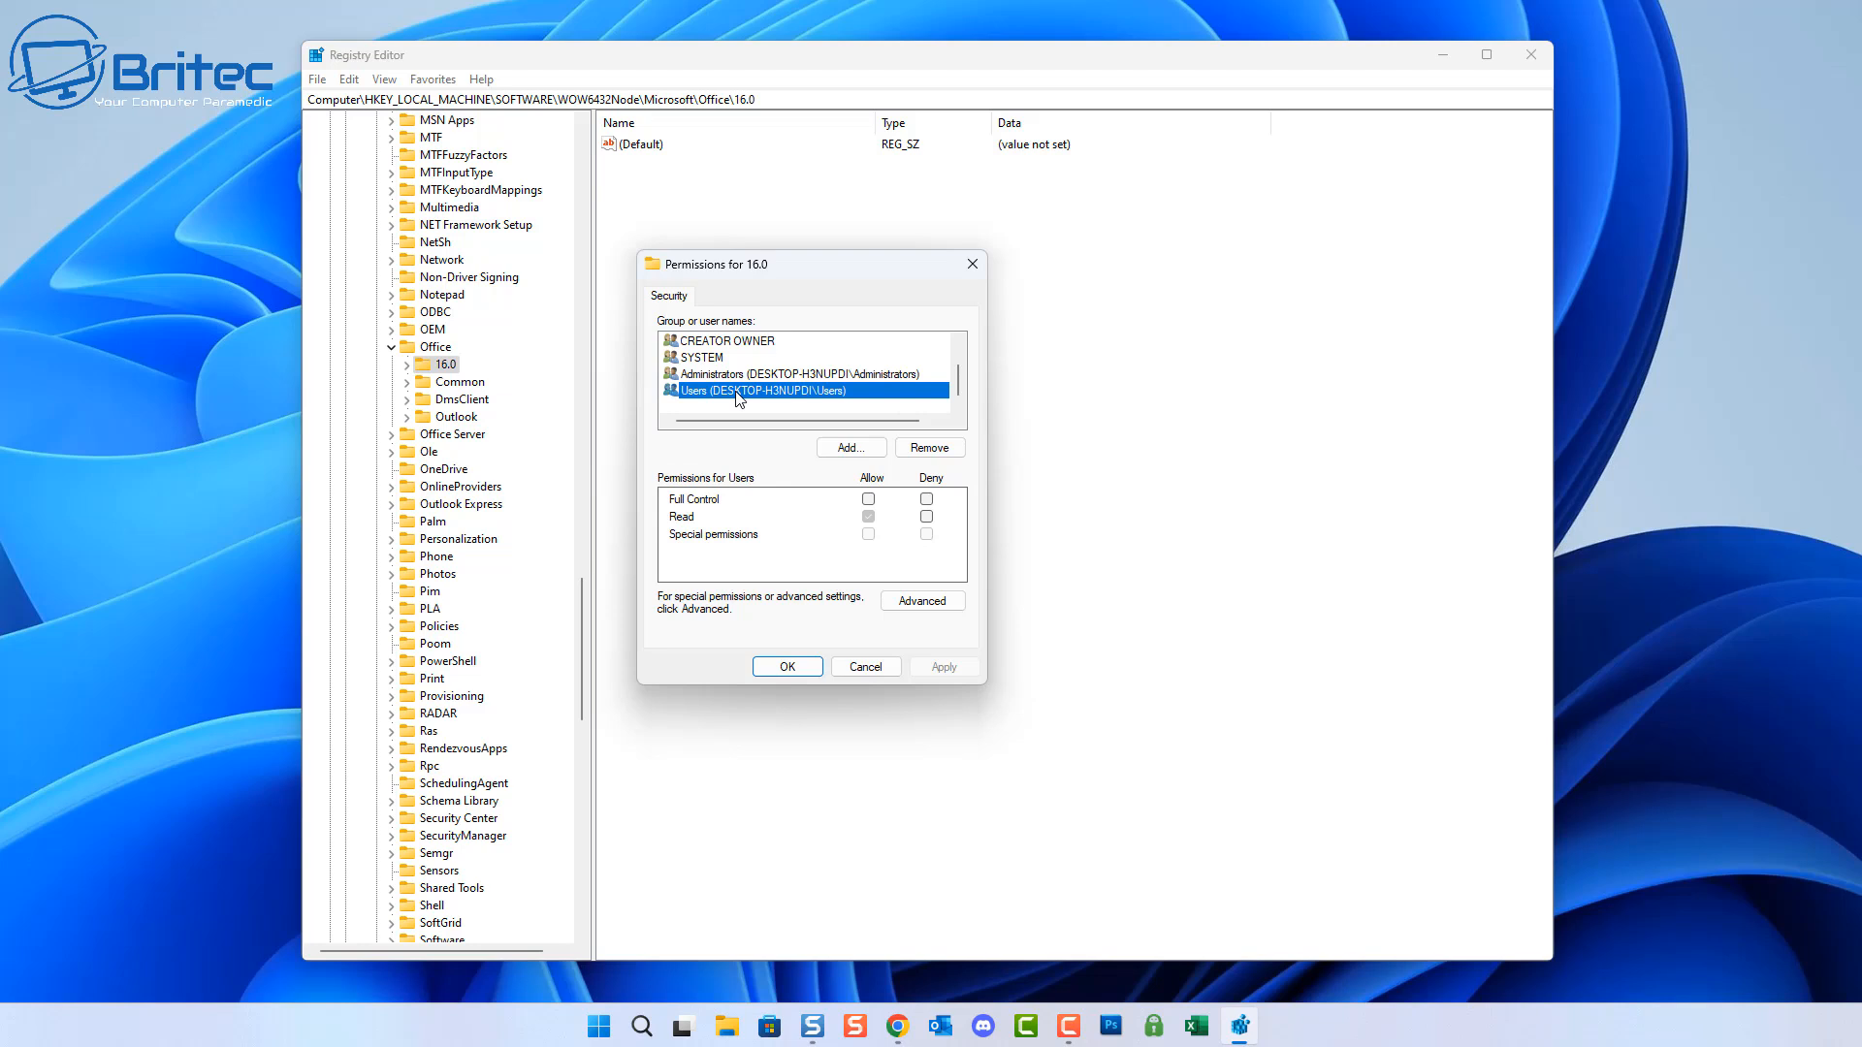
click(868, 499)
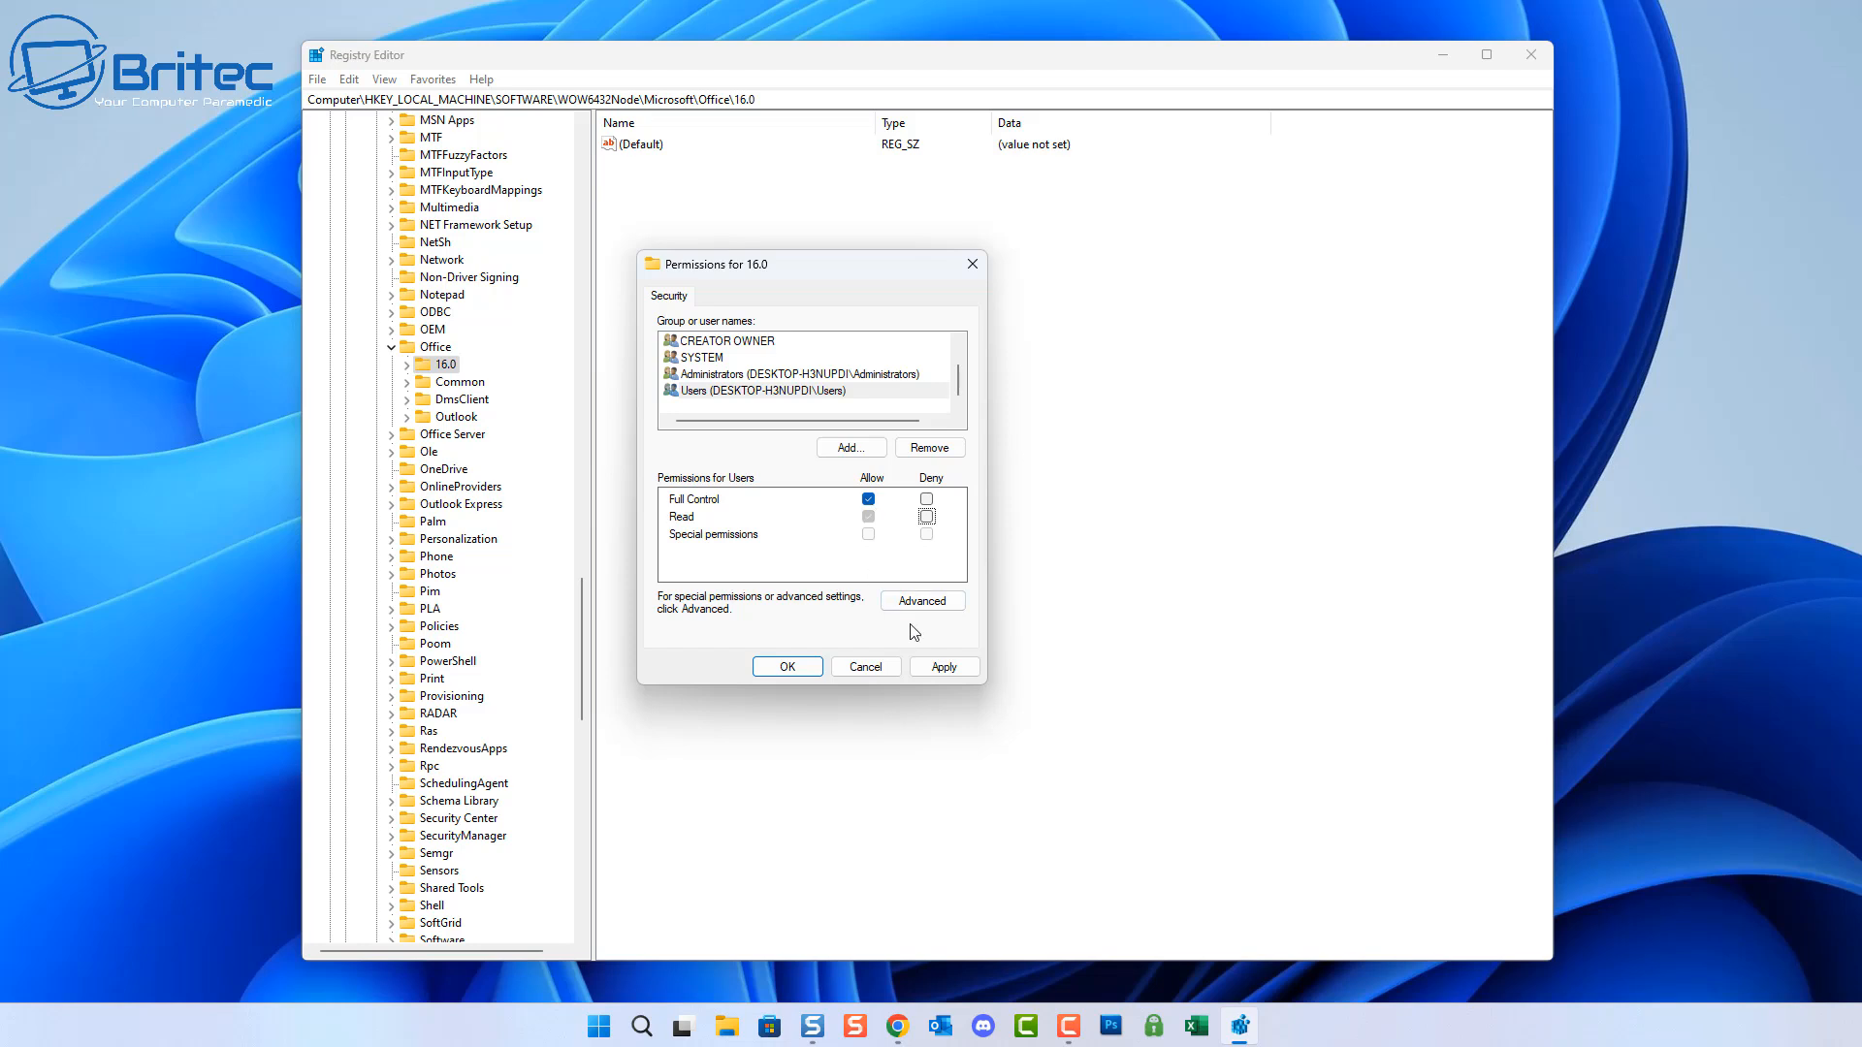
click(938, 668)
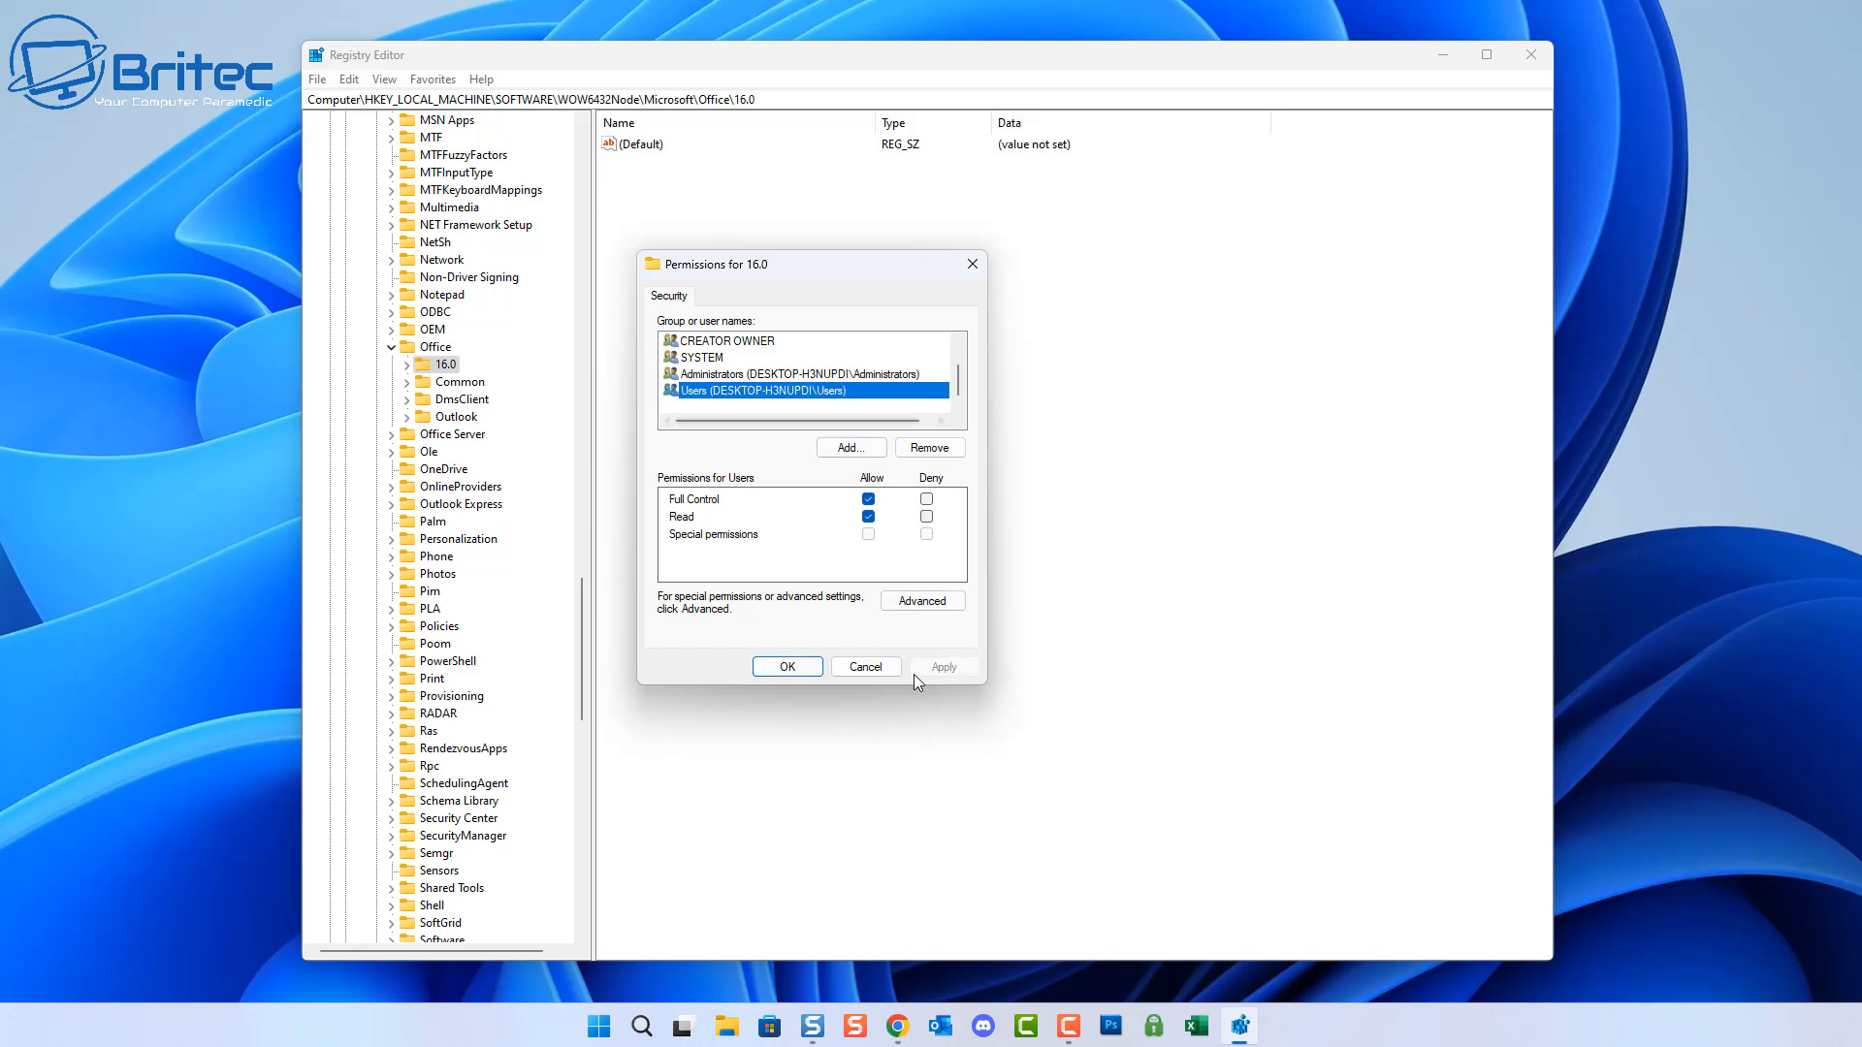
click(788, 666)
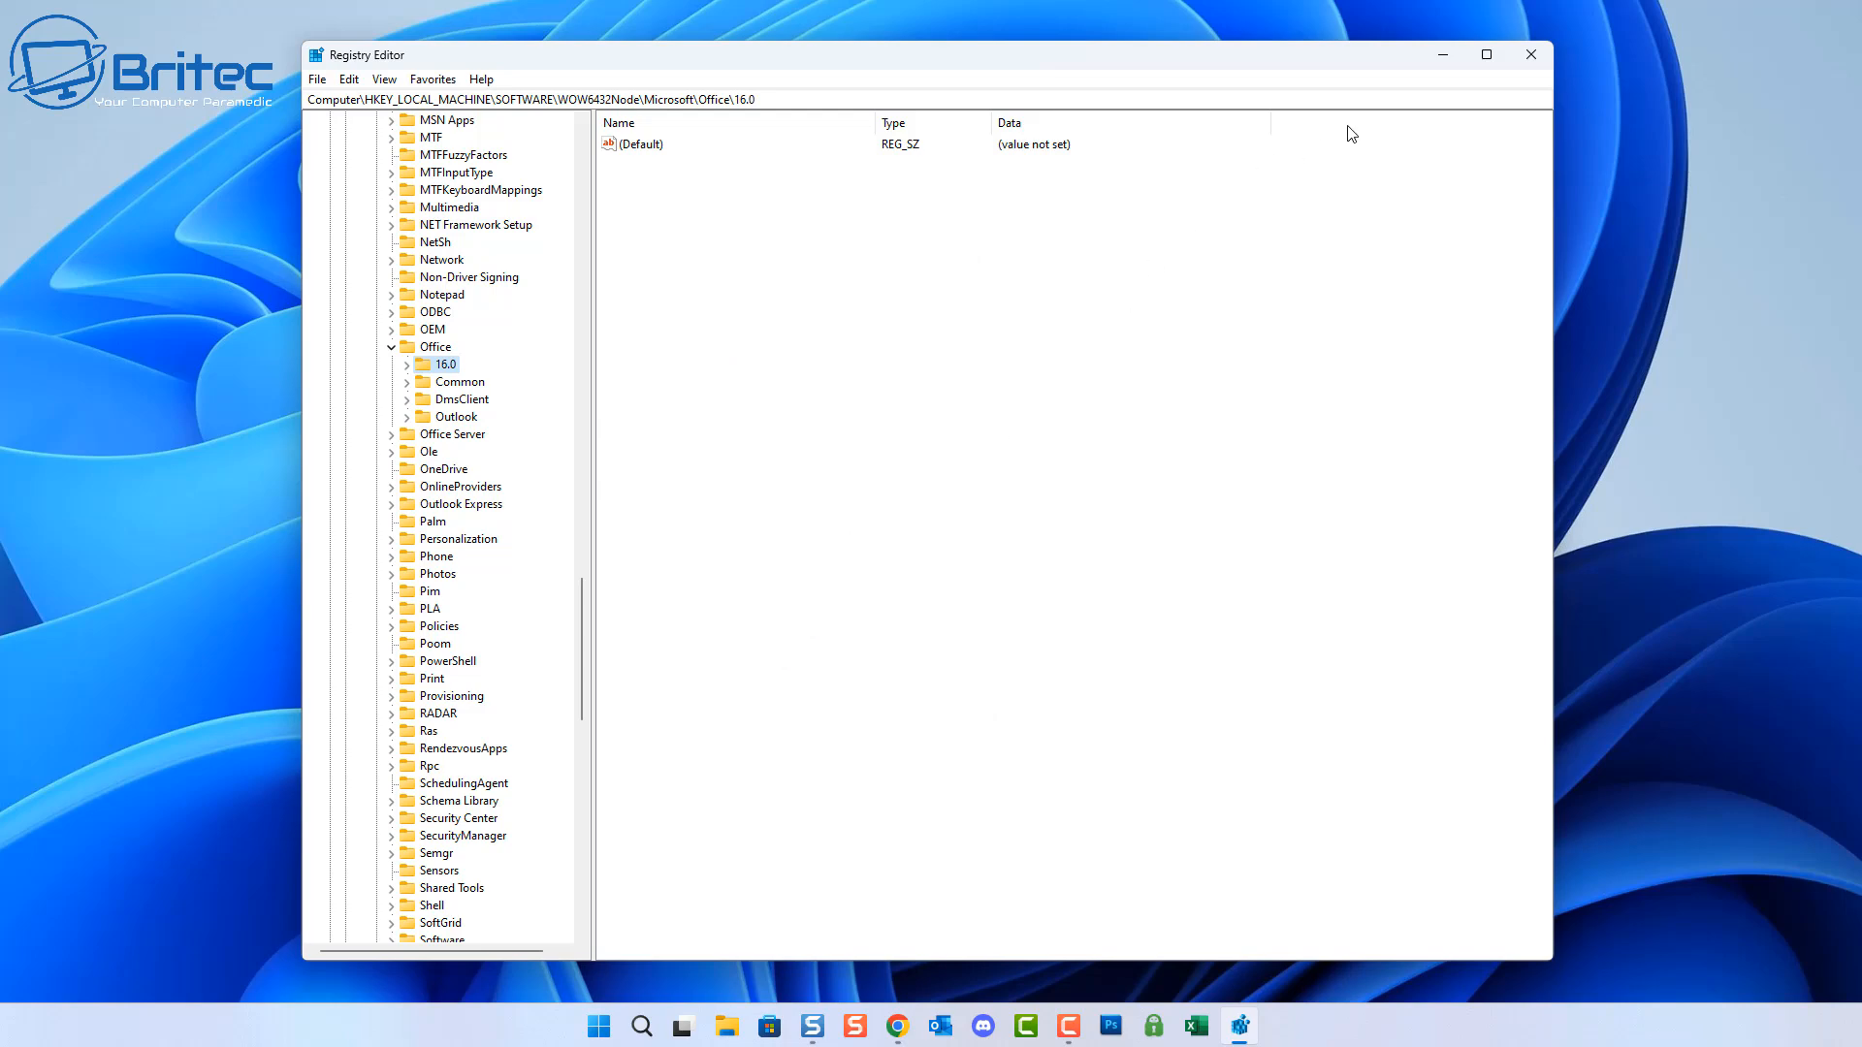
Step: Minimize the Registry Editor, run Excel as administrator and accept the license agreement
click(1440, 60)
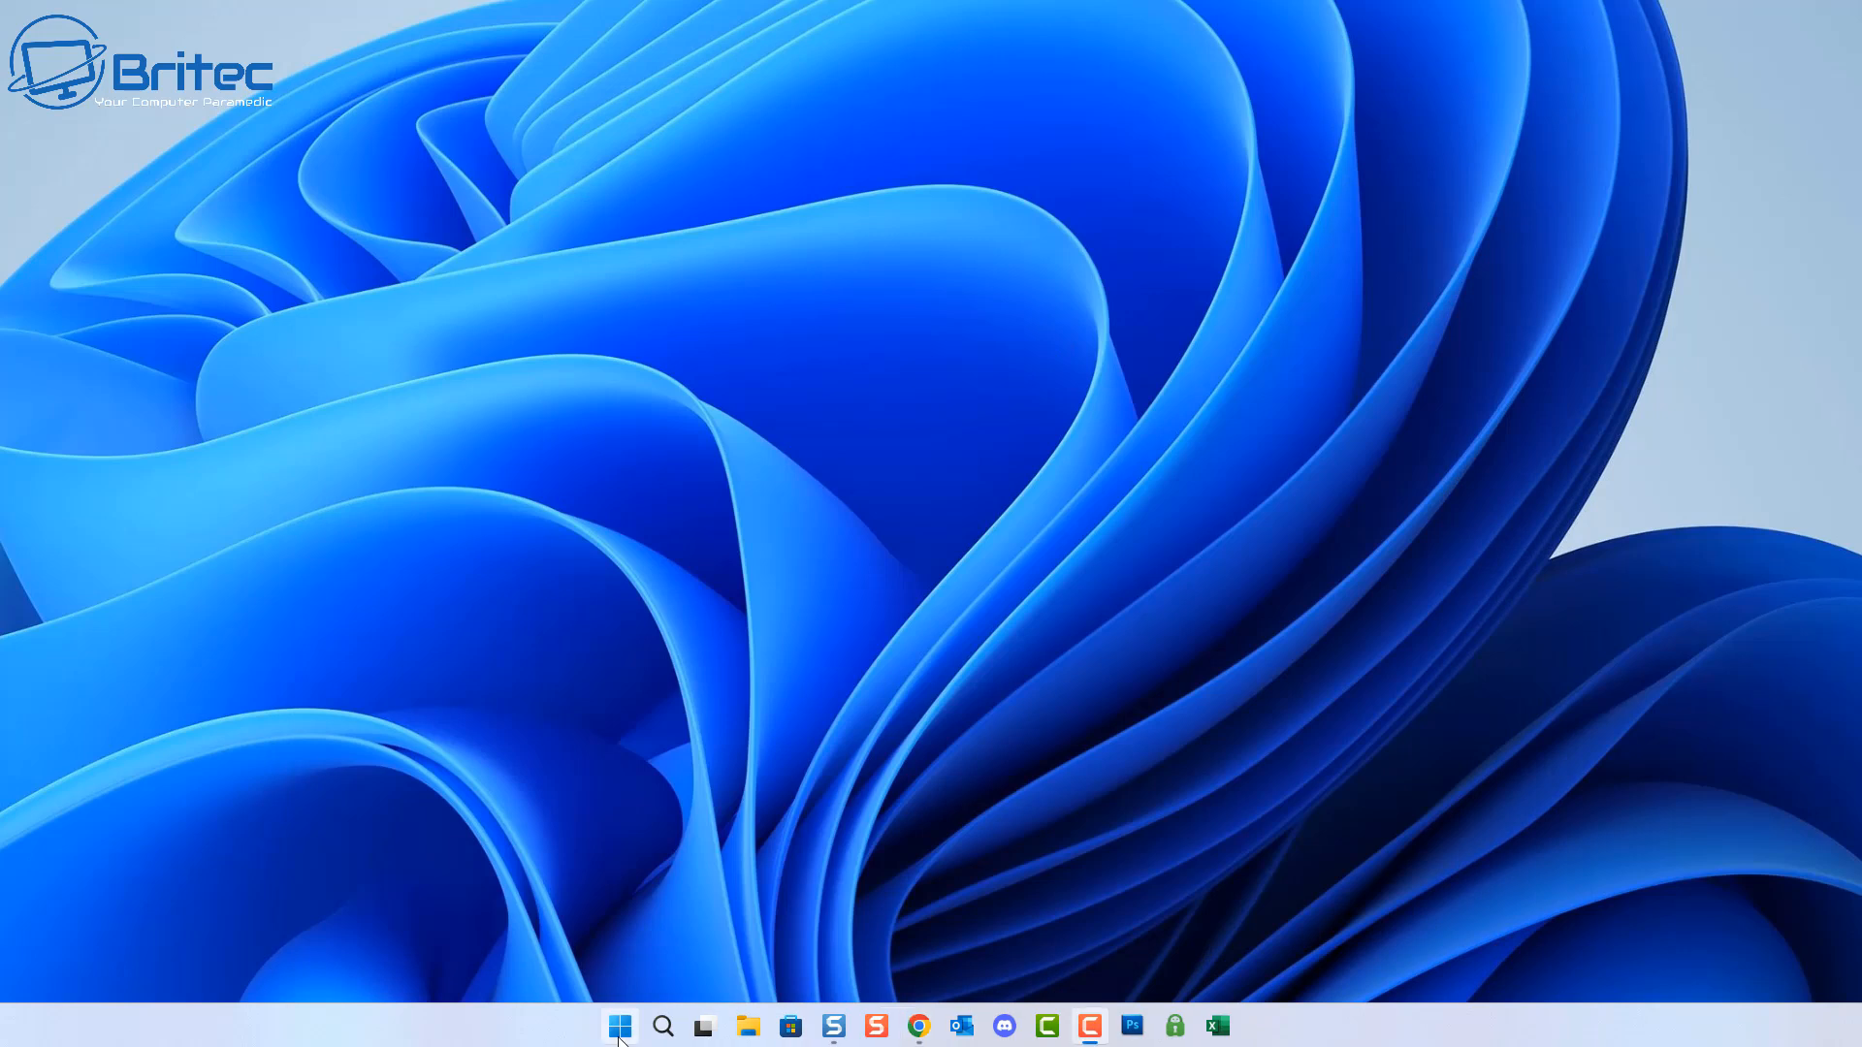
key(super)
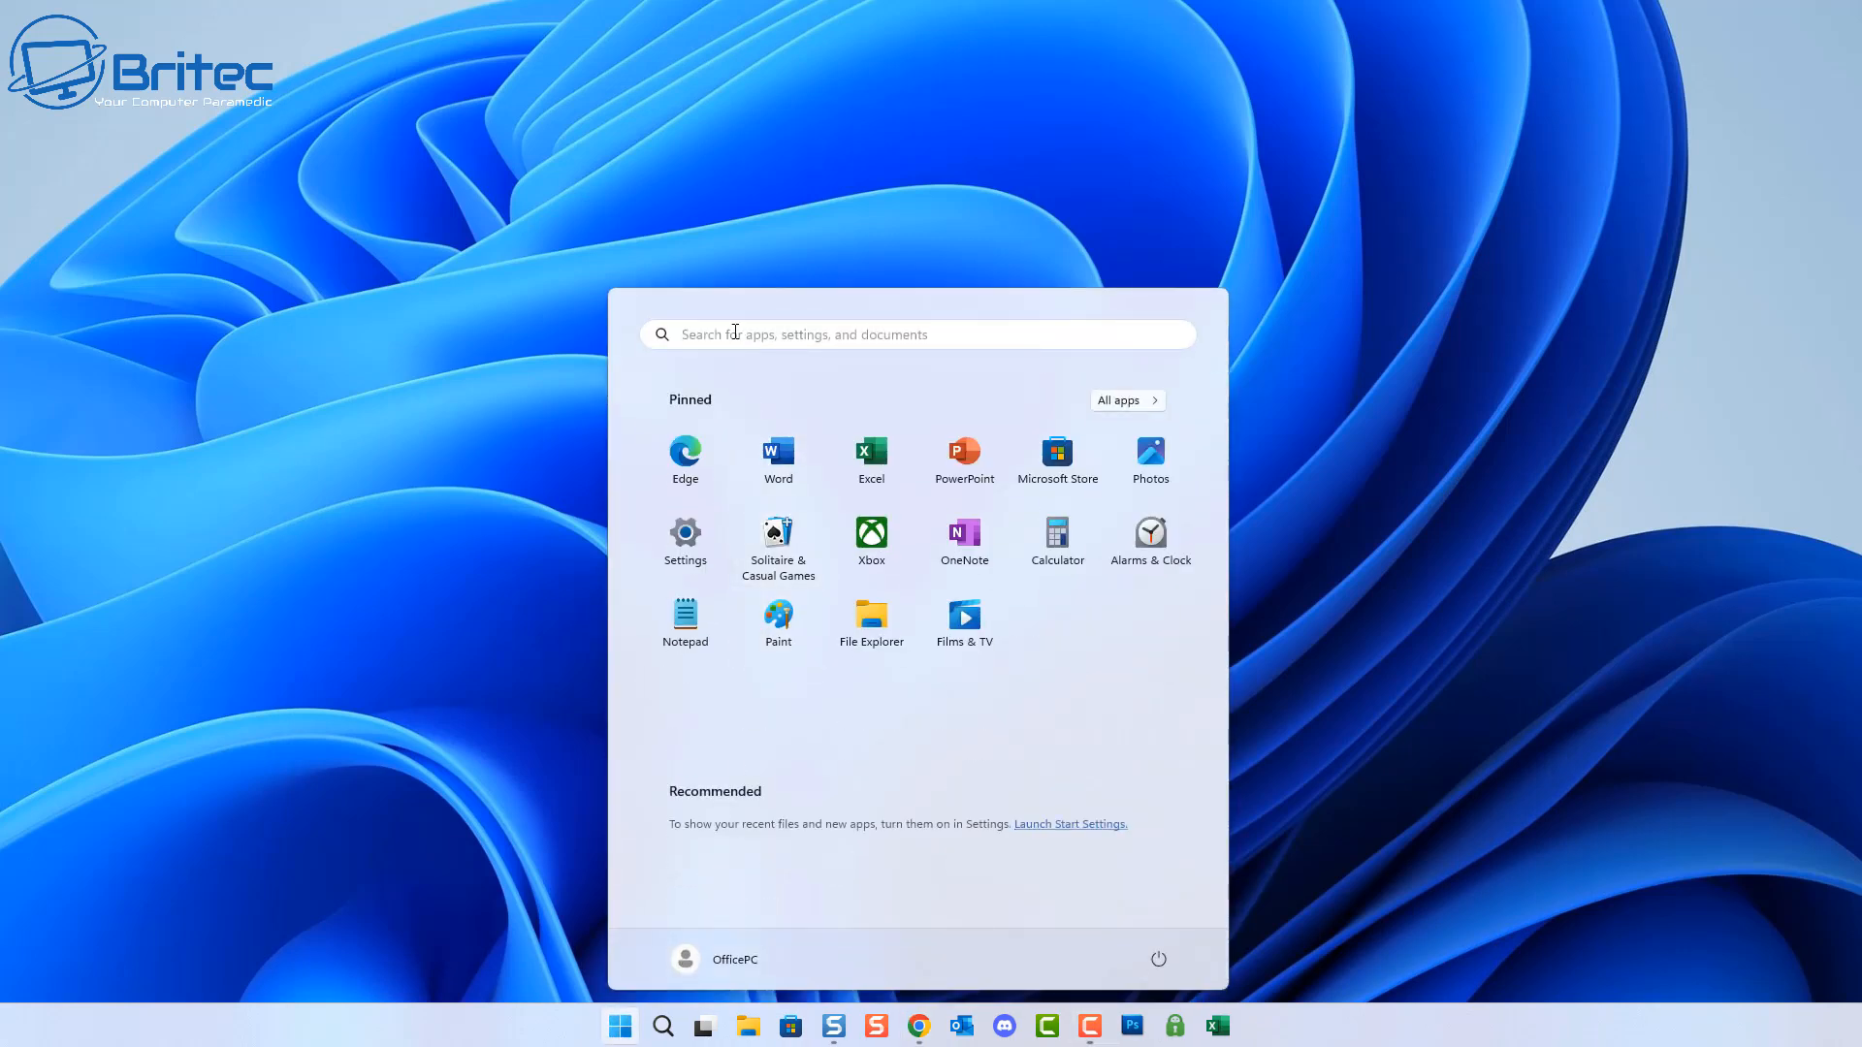
text(excel)
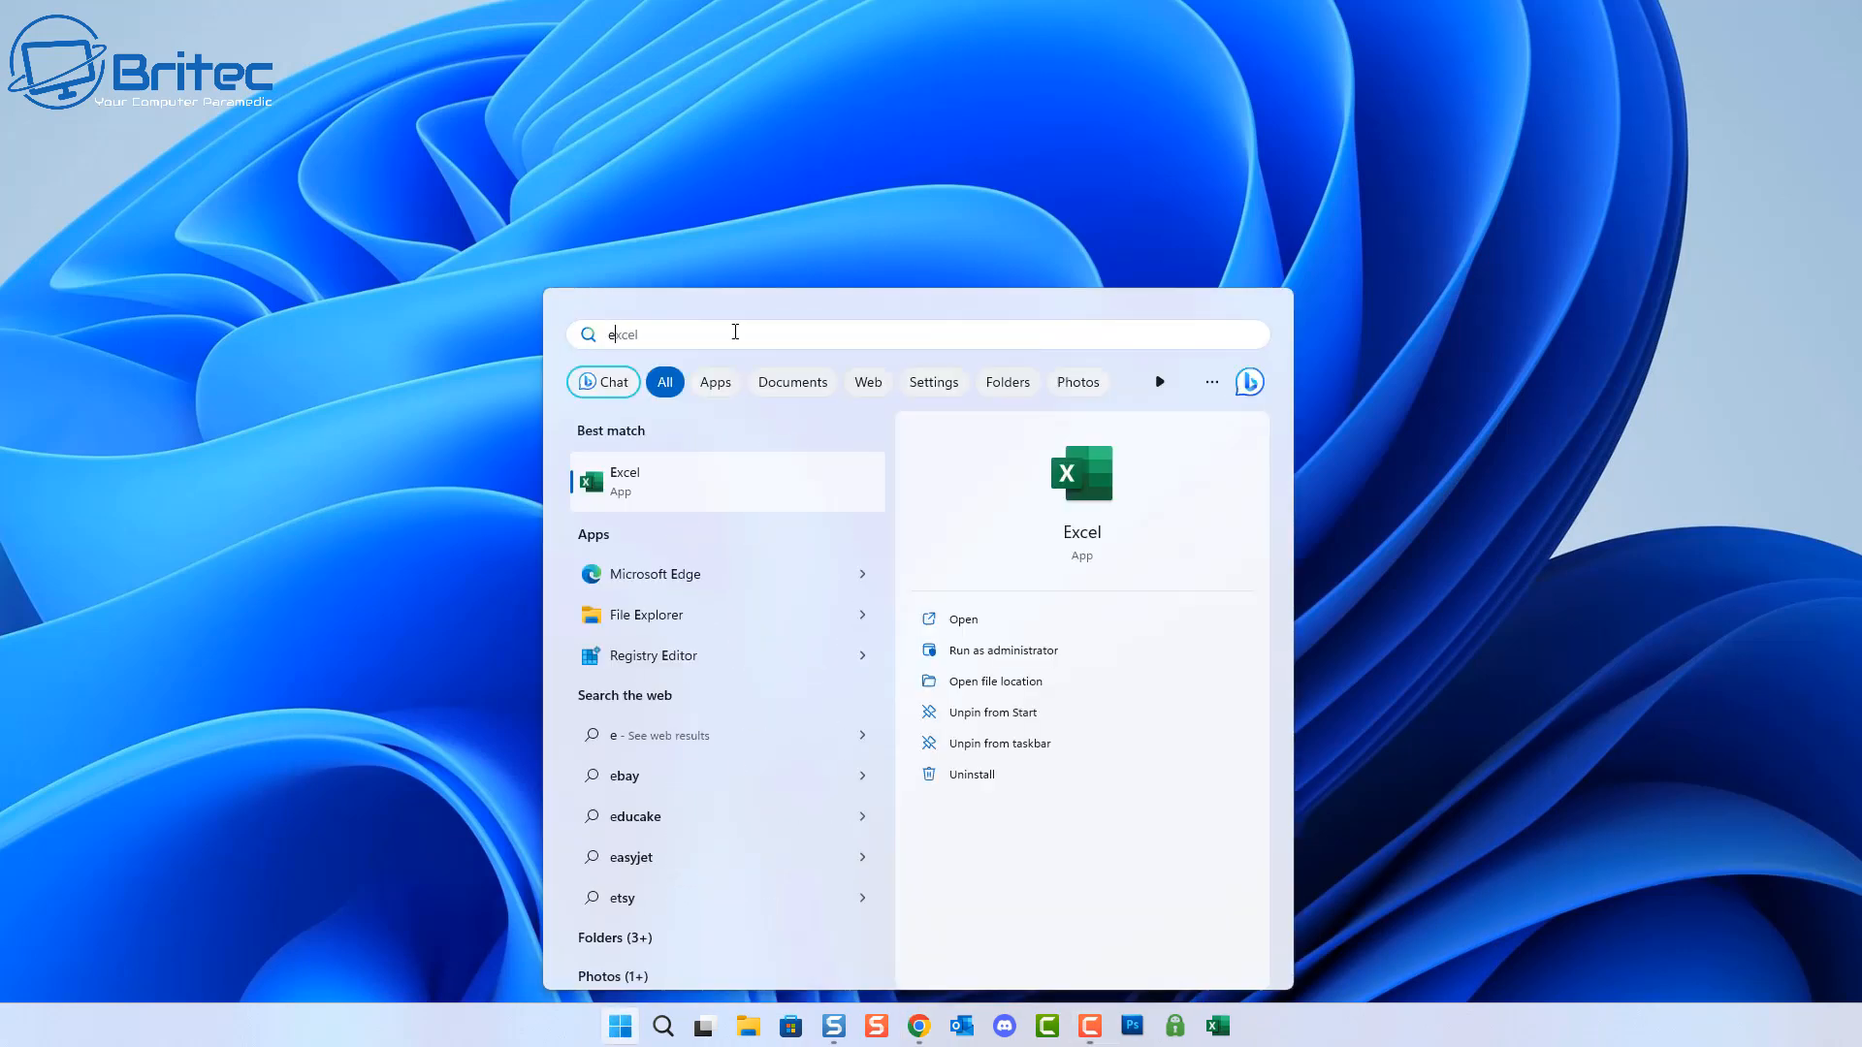
right_click(717, 486)
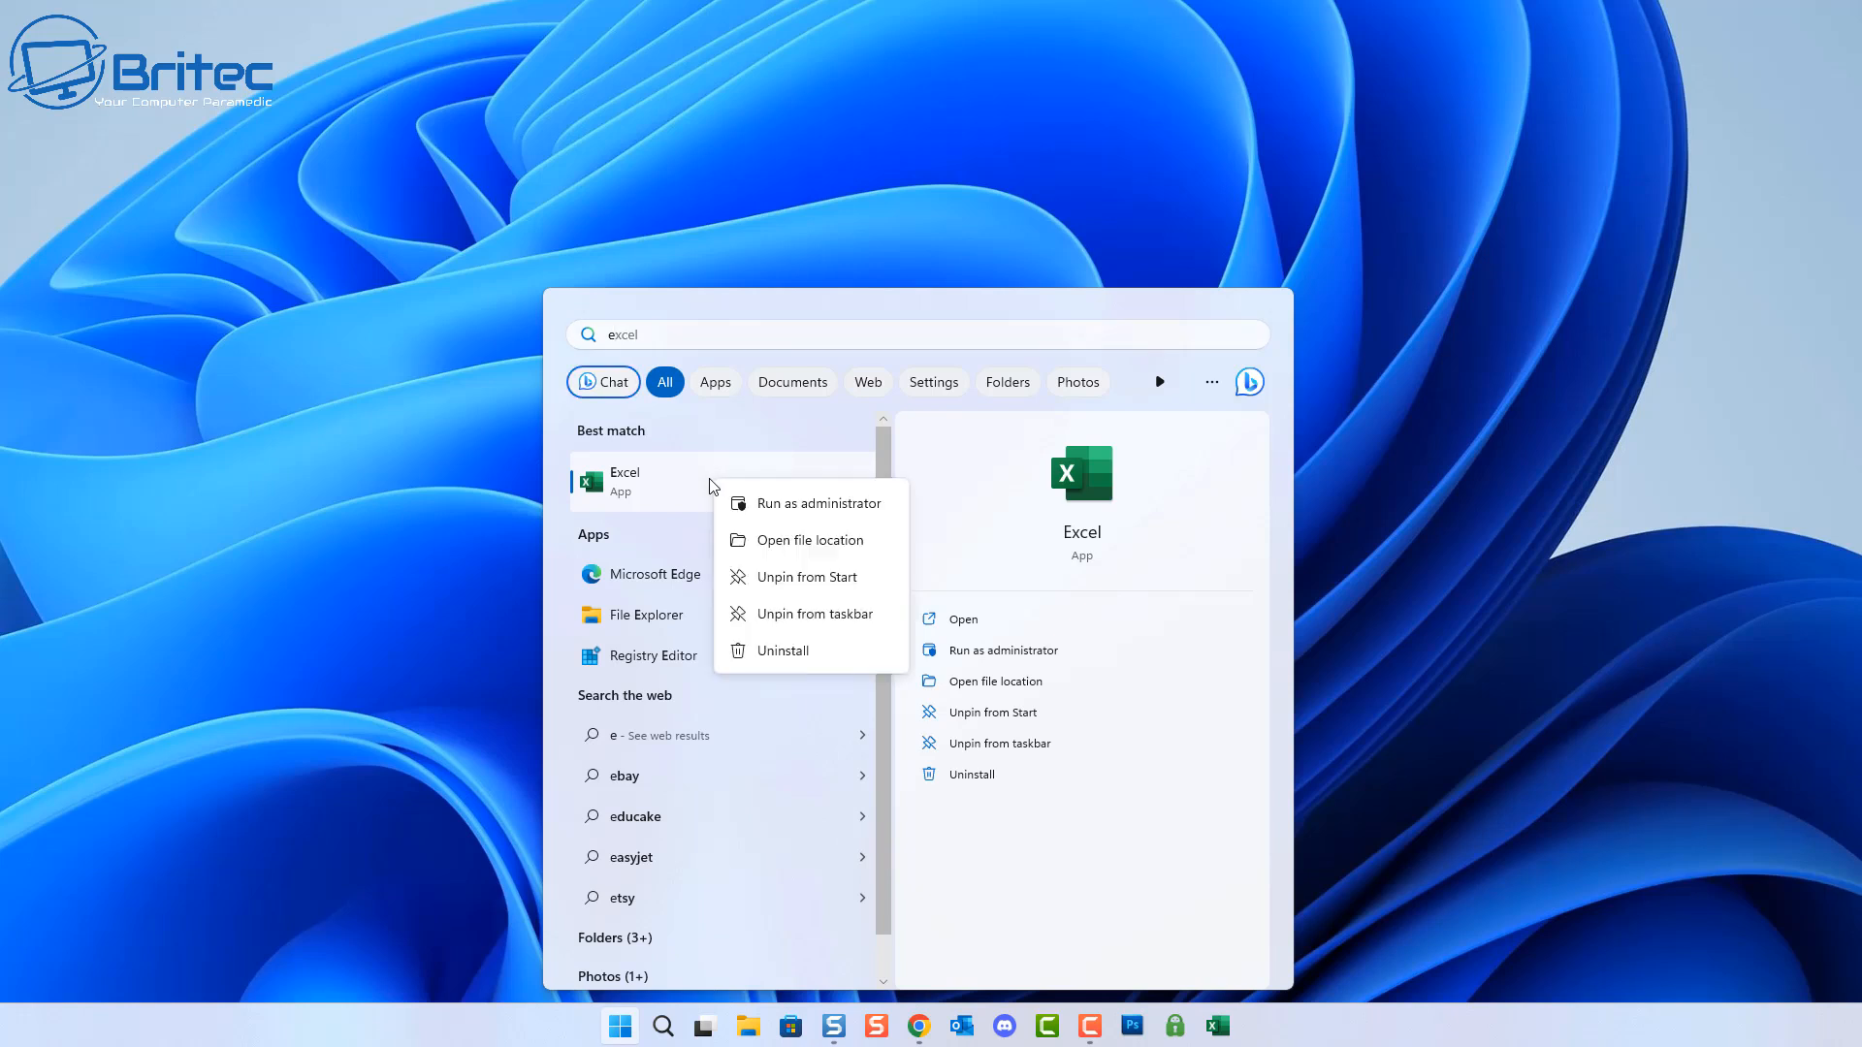
click(799, 504)
text(e)
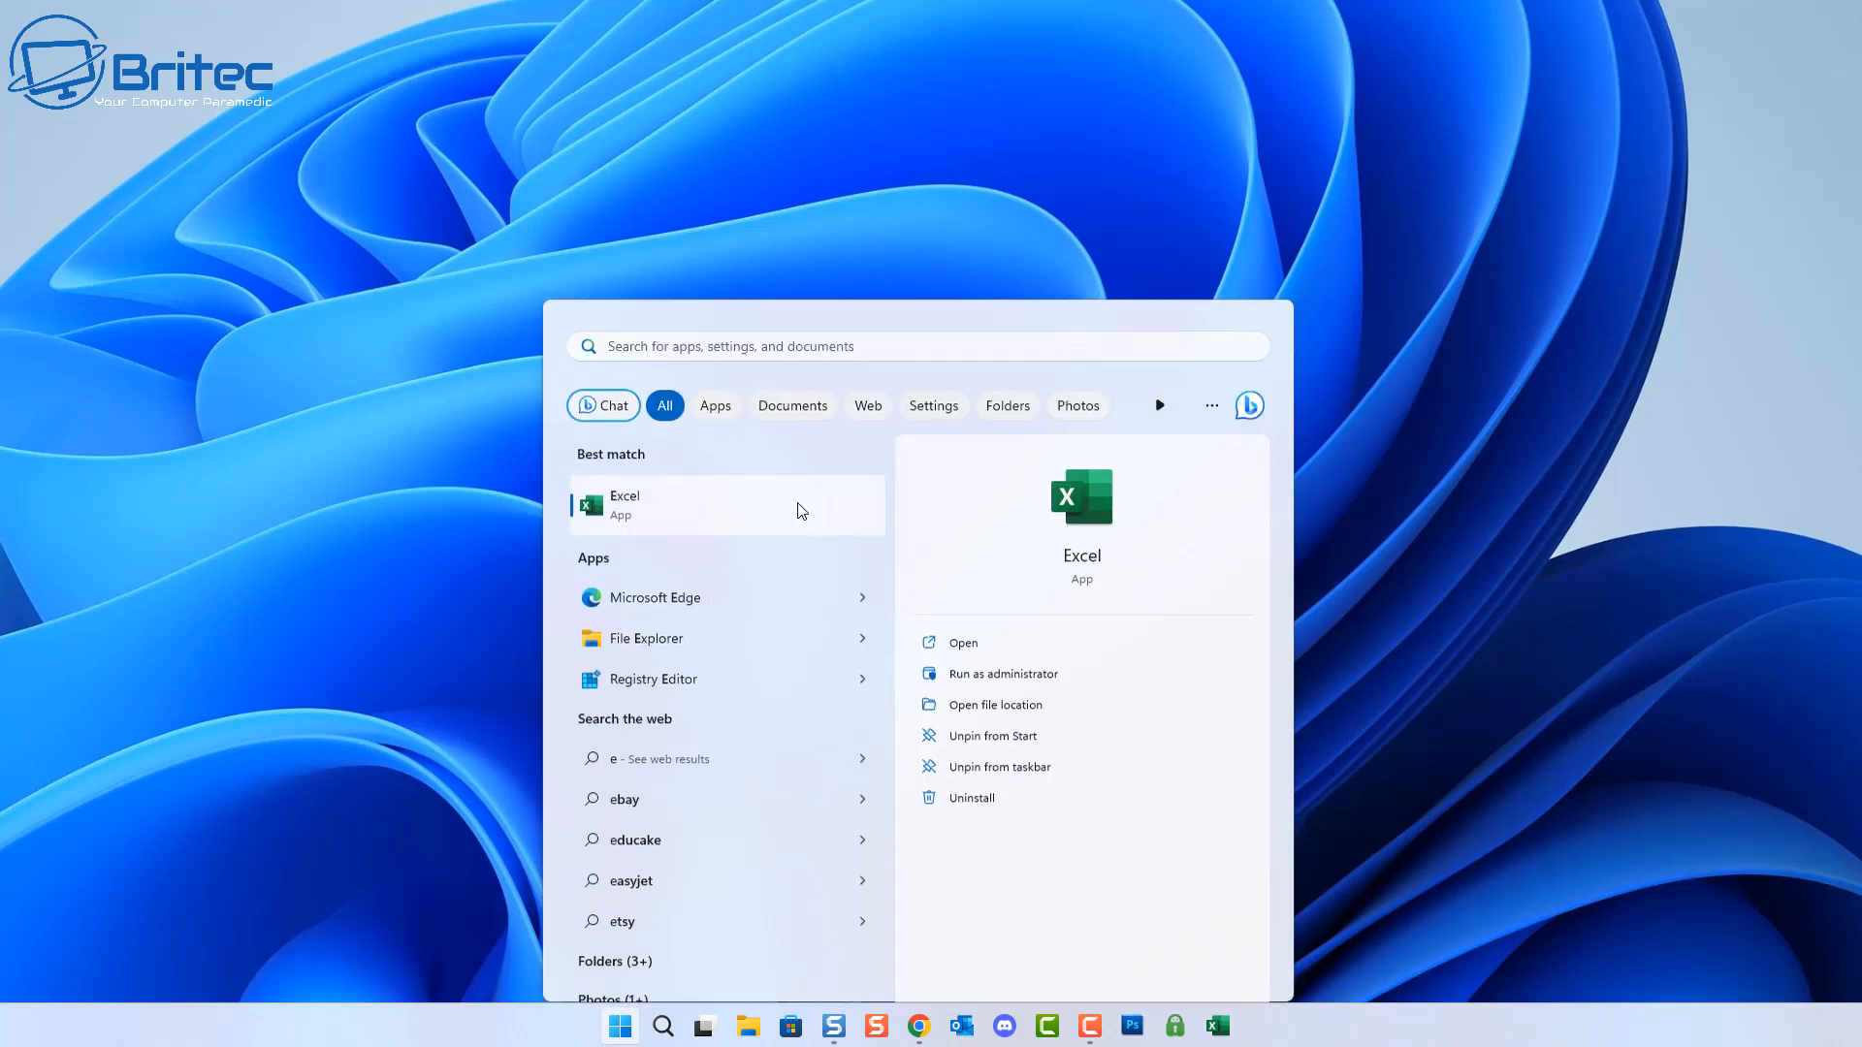
right_click(801, 510)
click(797, 503)
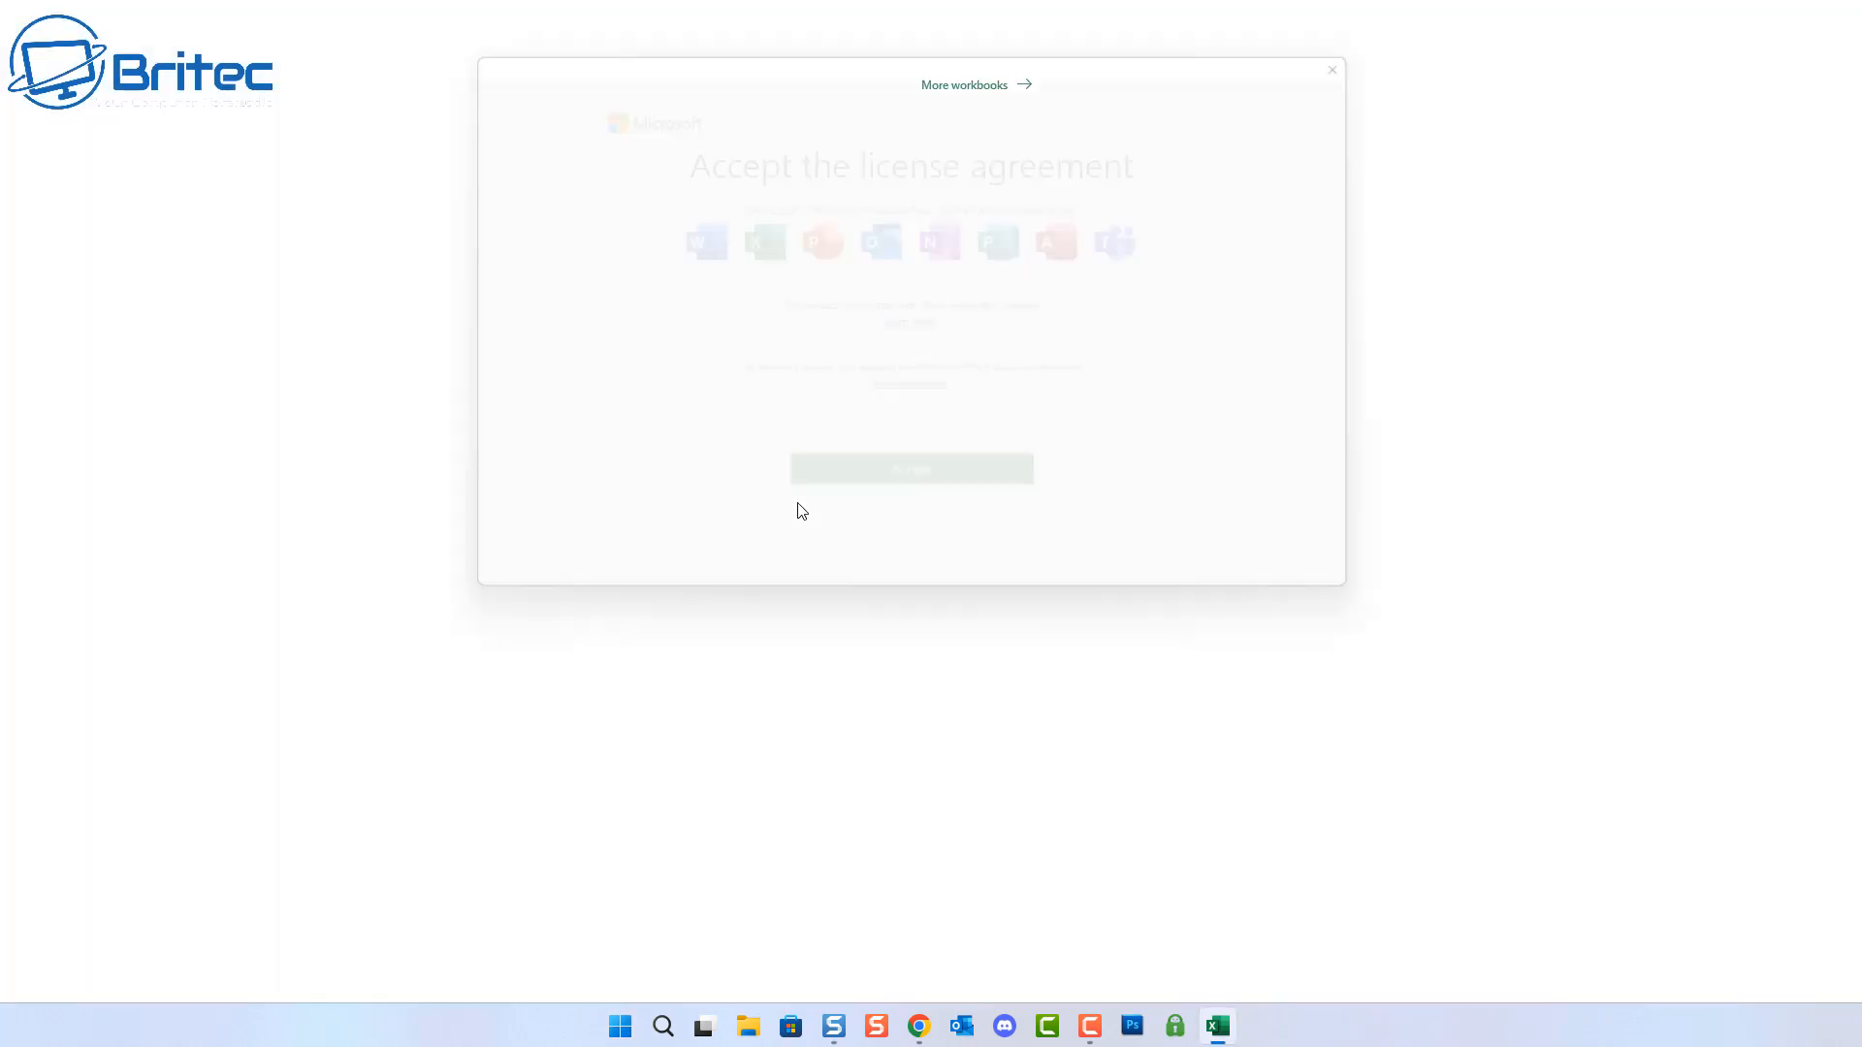
click(897, 494)
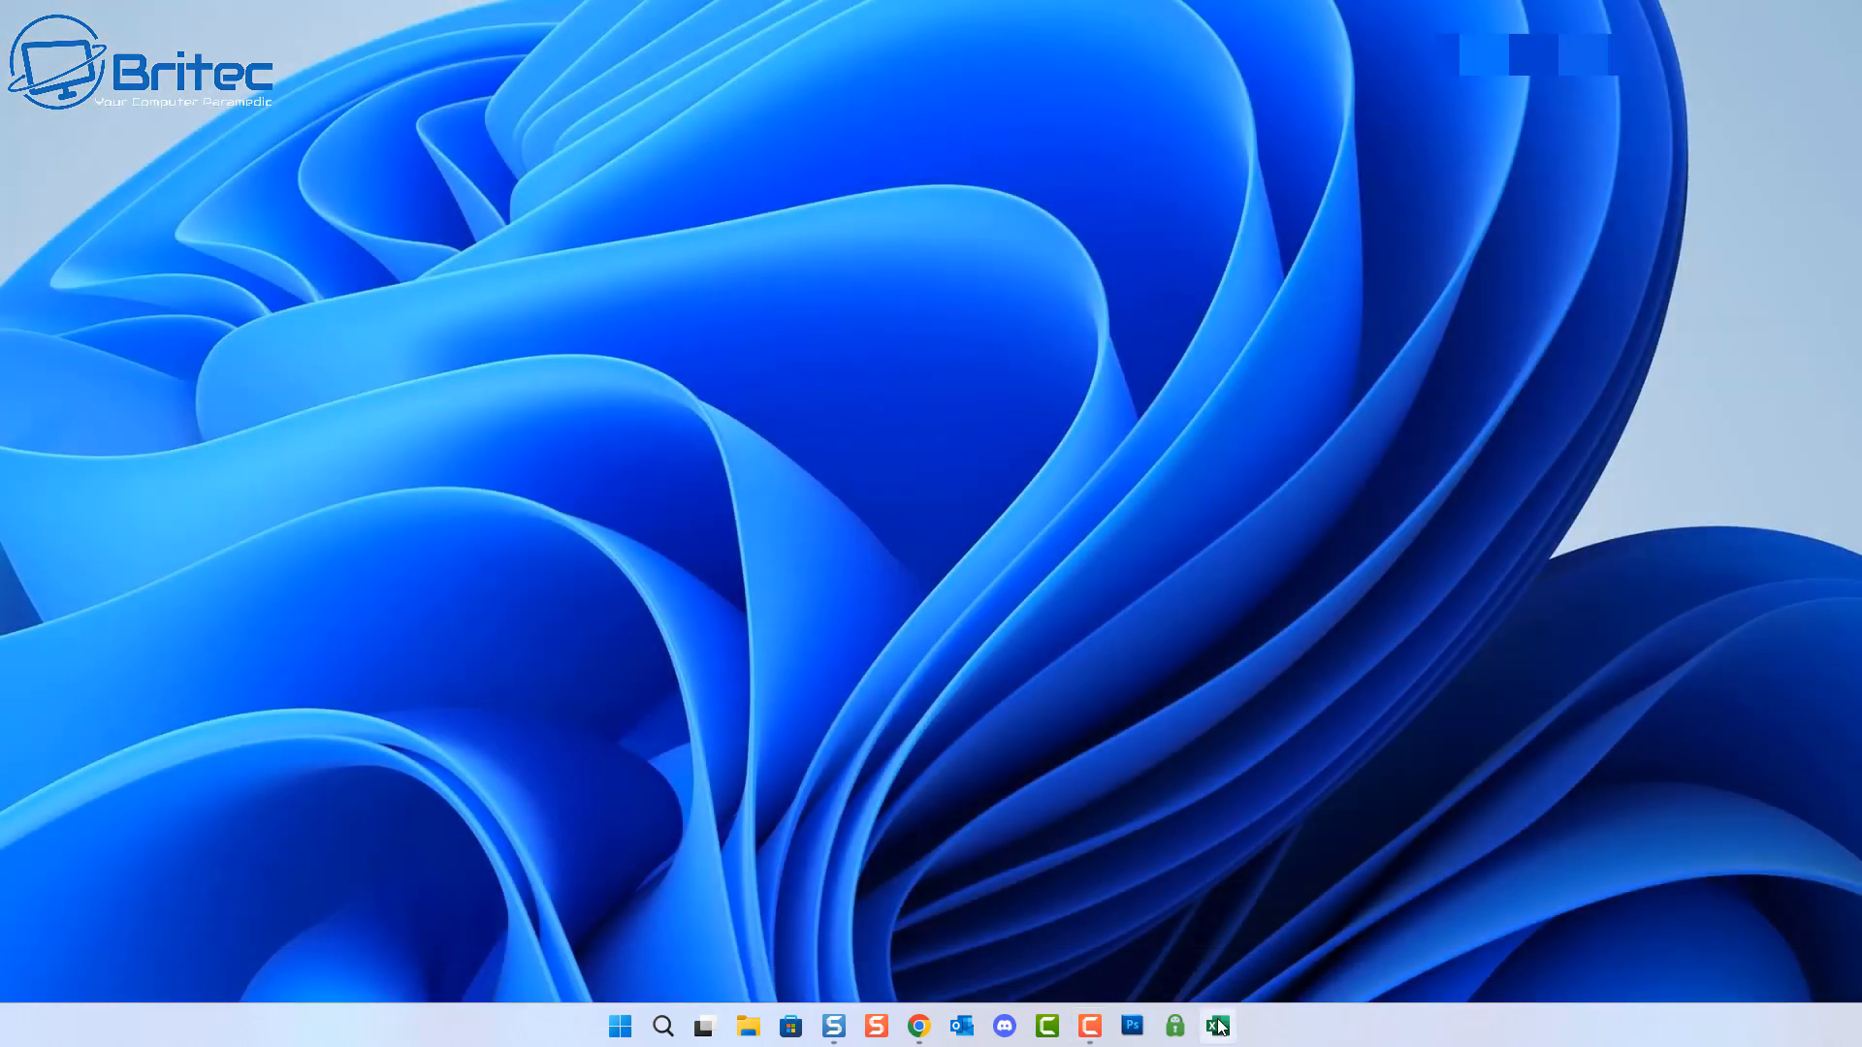
Step: Open Excel and Outlook normally to check for the license agreement prompt, closing each one after the check
click(1220, 1026)
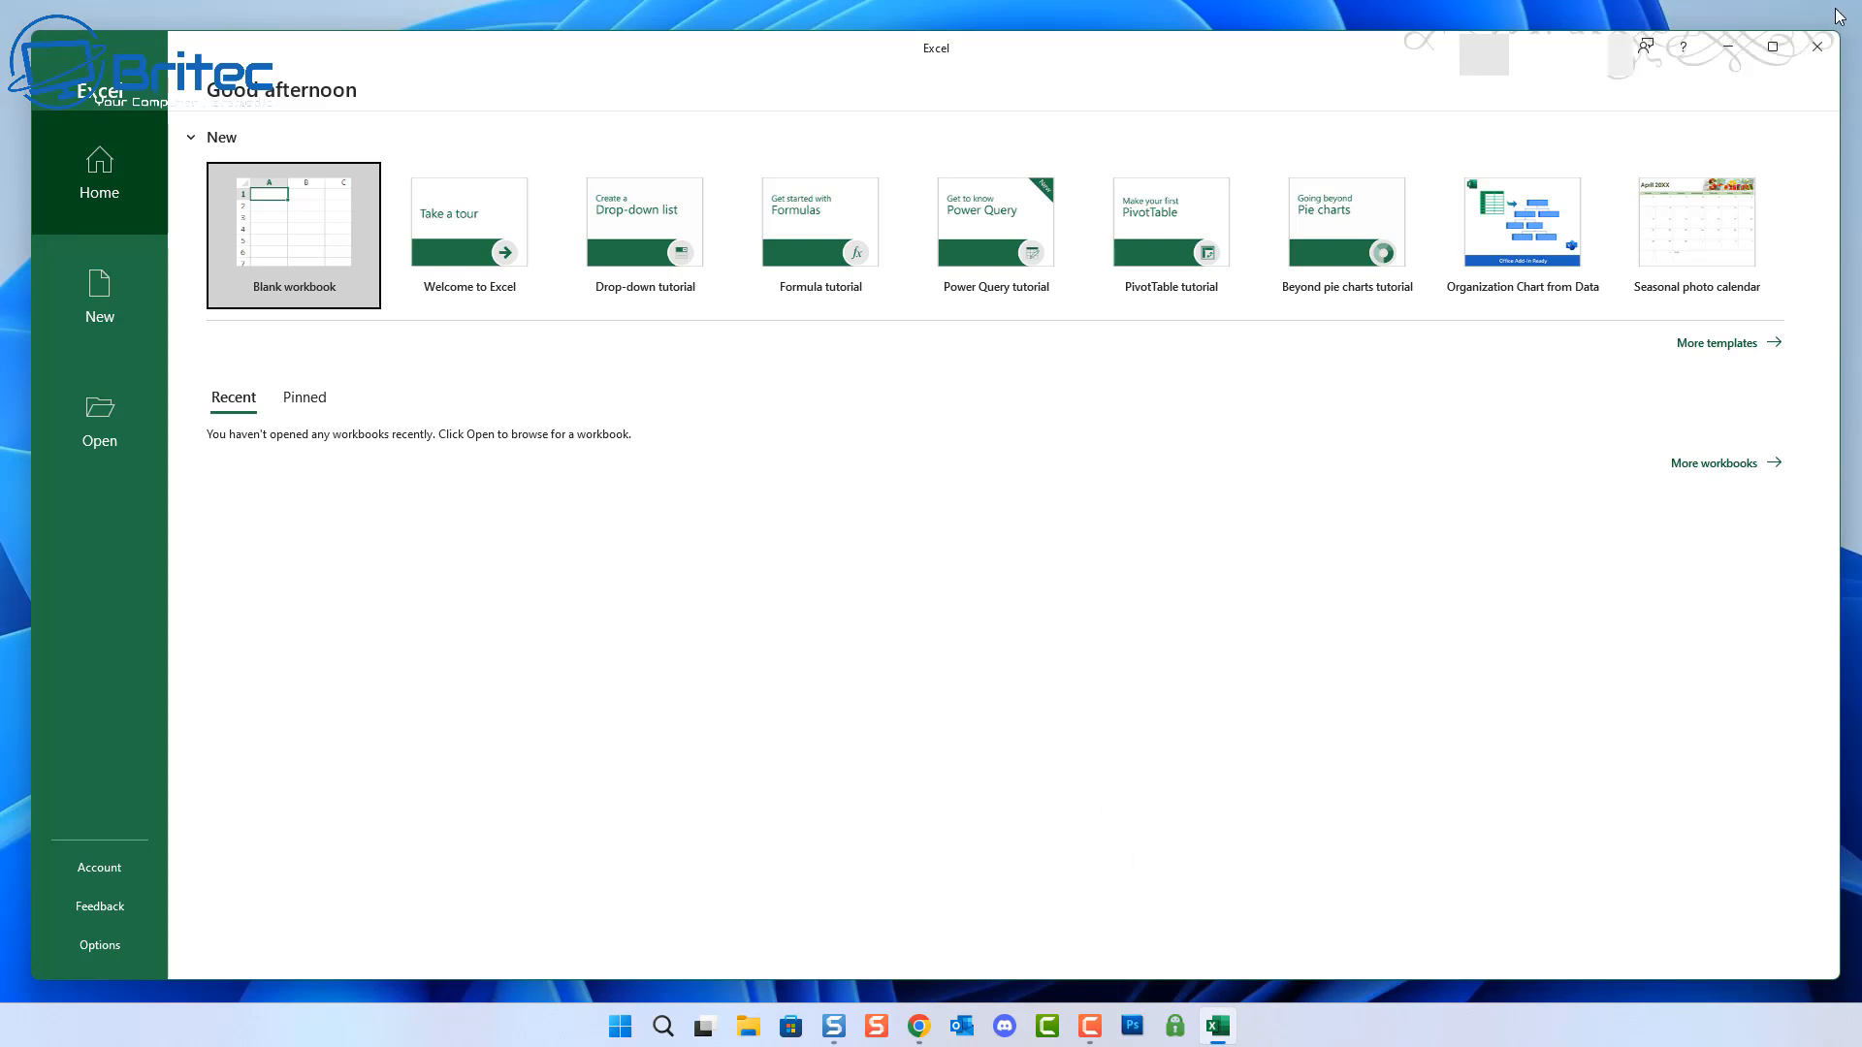
click(1817, 48)
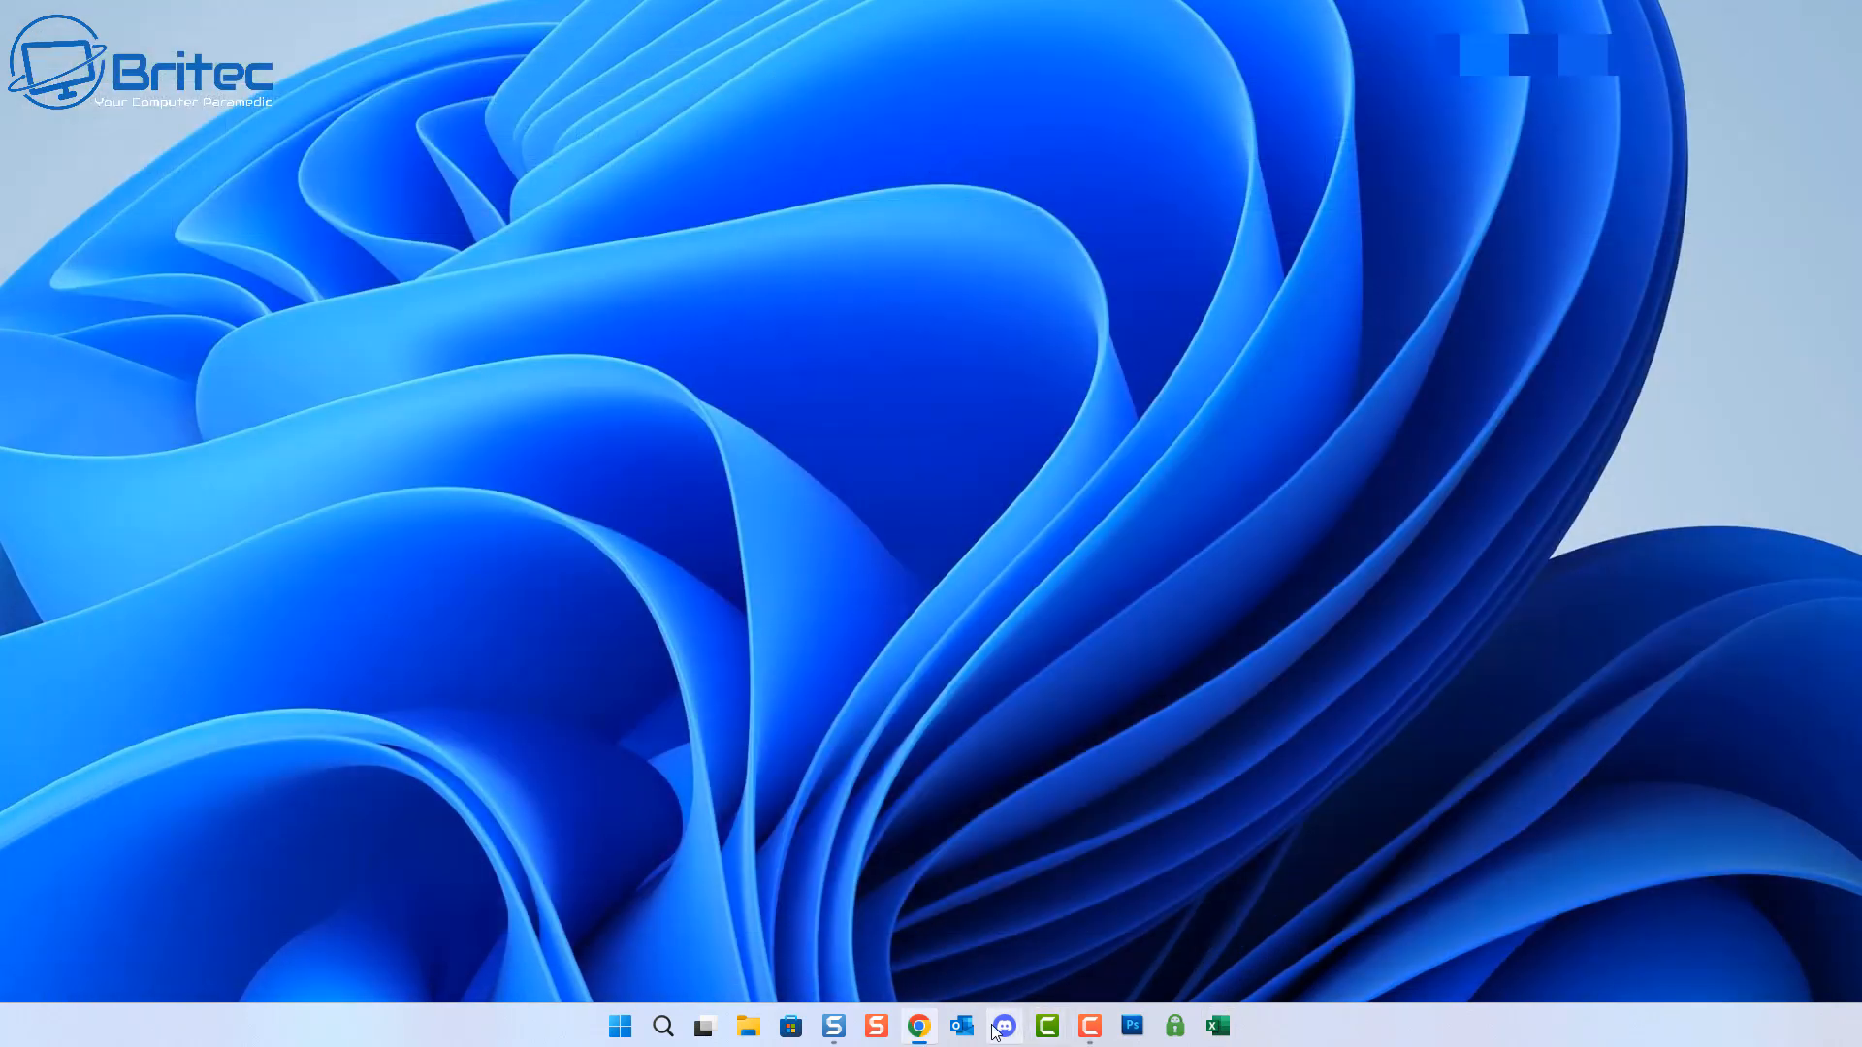
click(961, 1026)
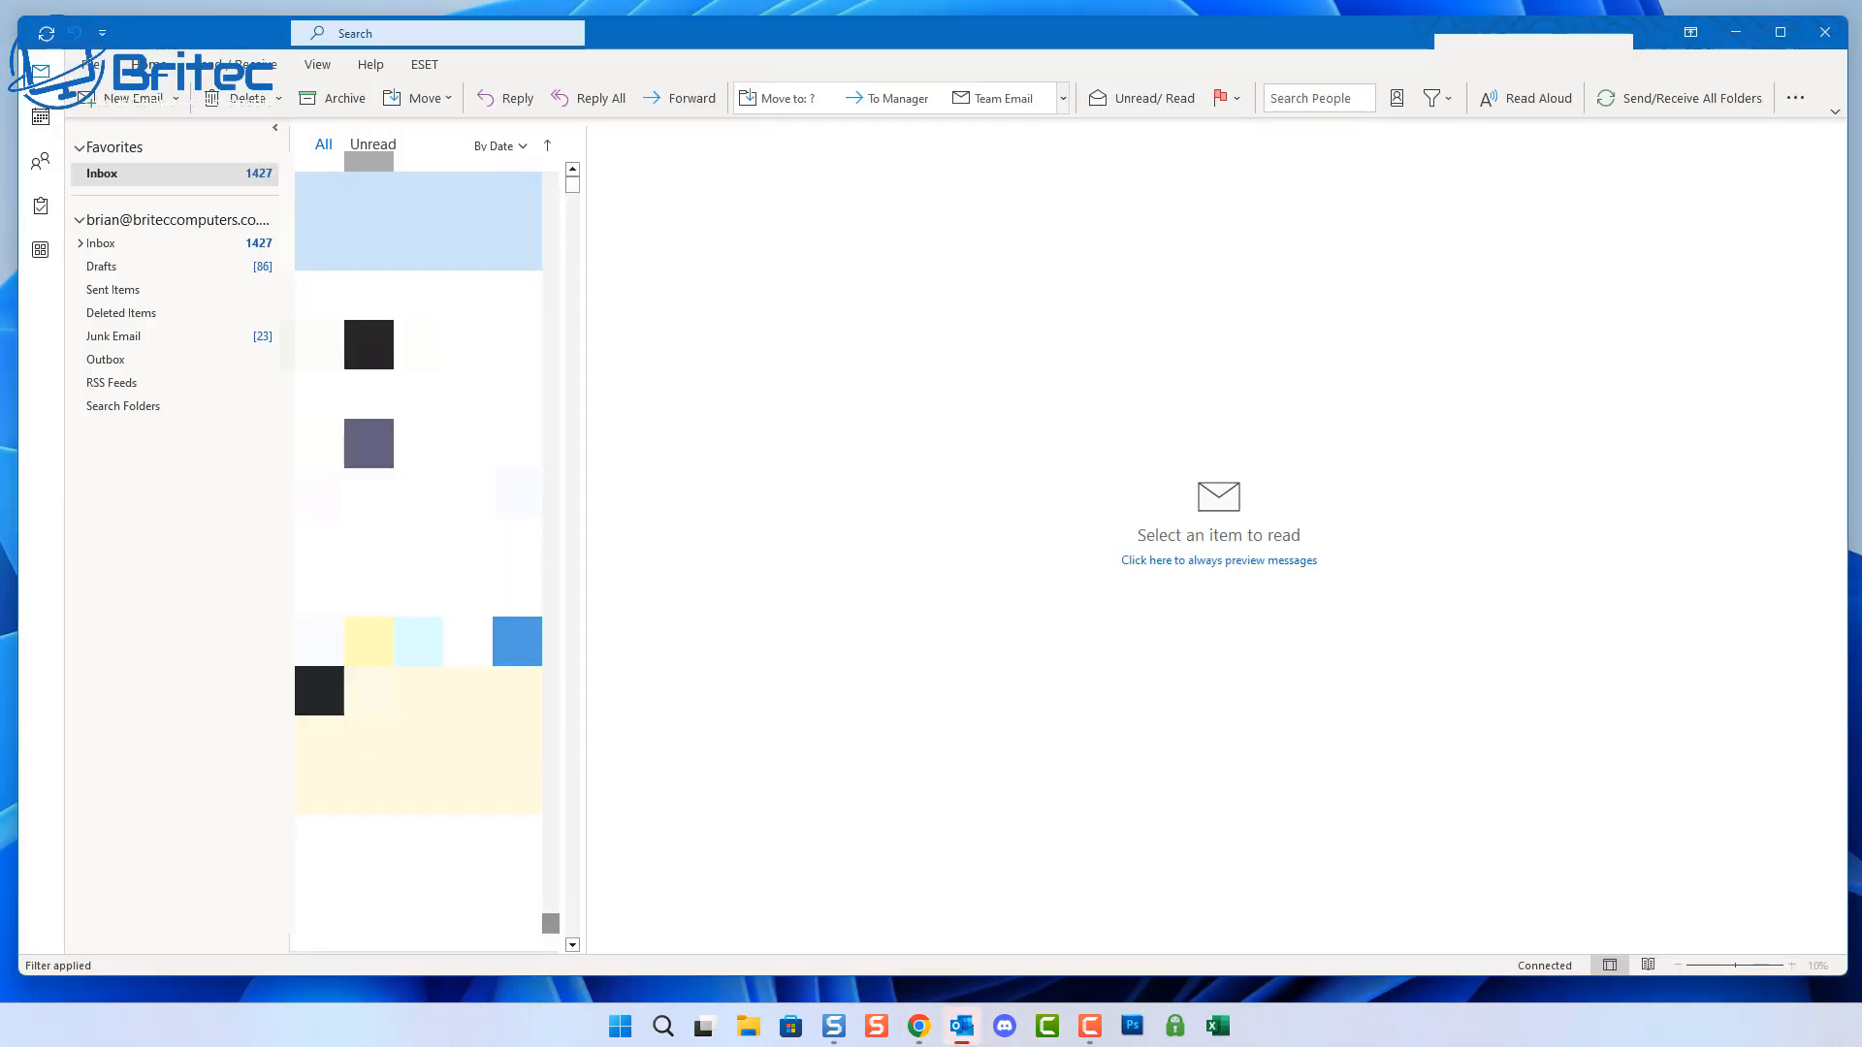
click(1817, 38)
Step: Open the Control Panel and go to its User Accounts page
click(711, 1024)
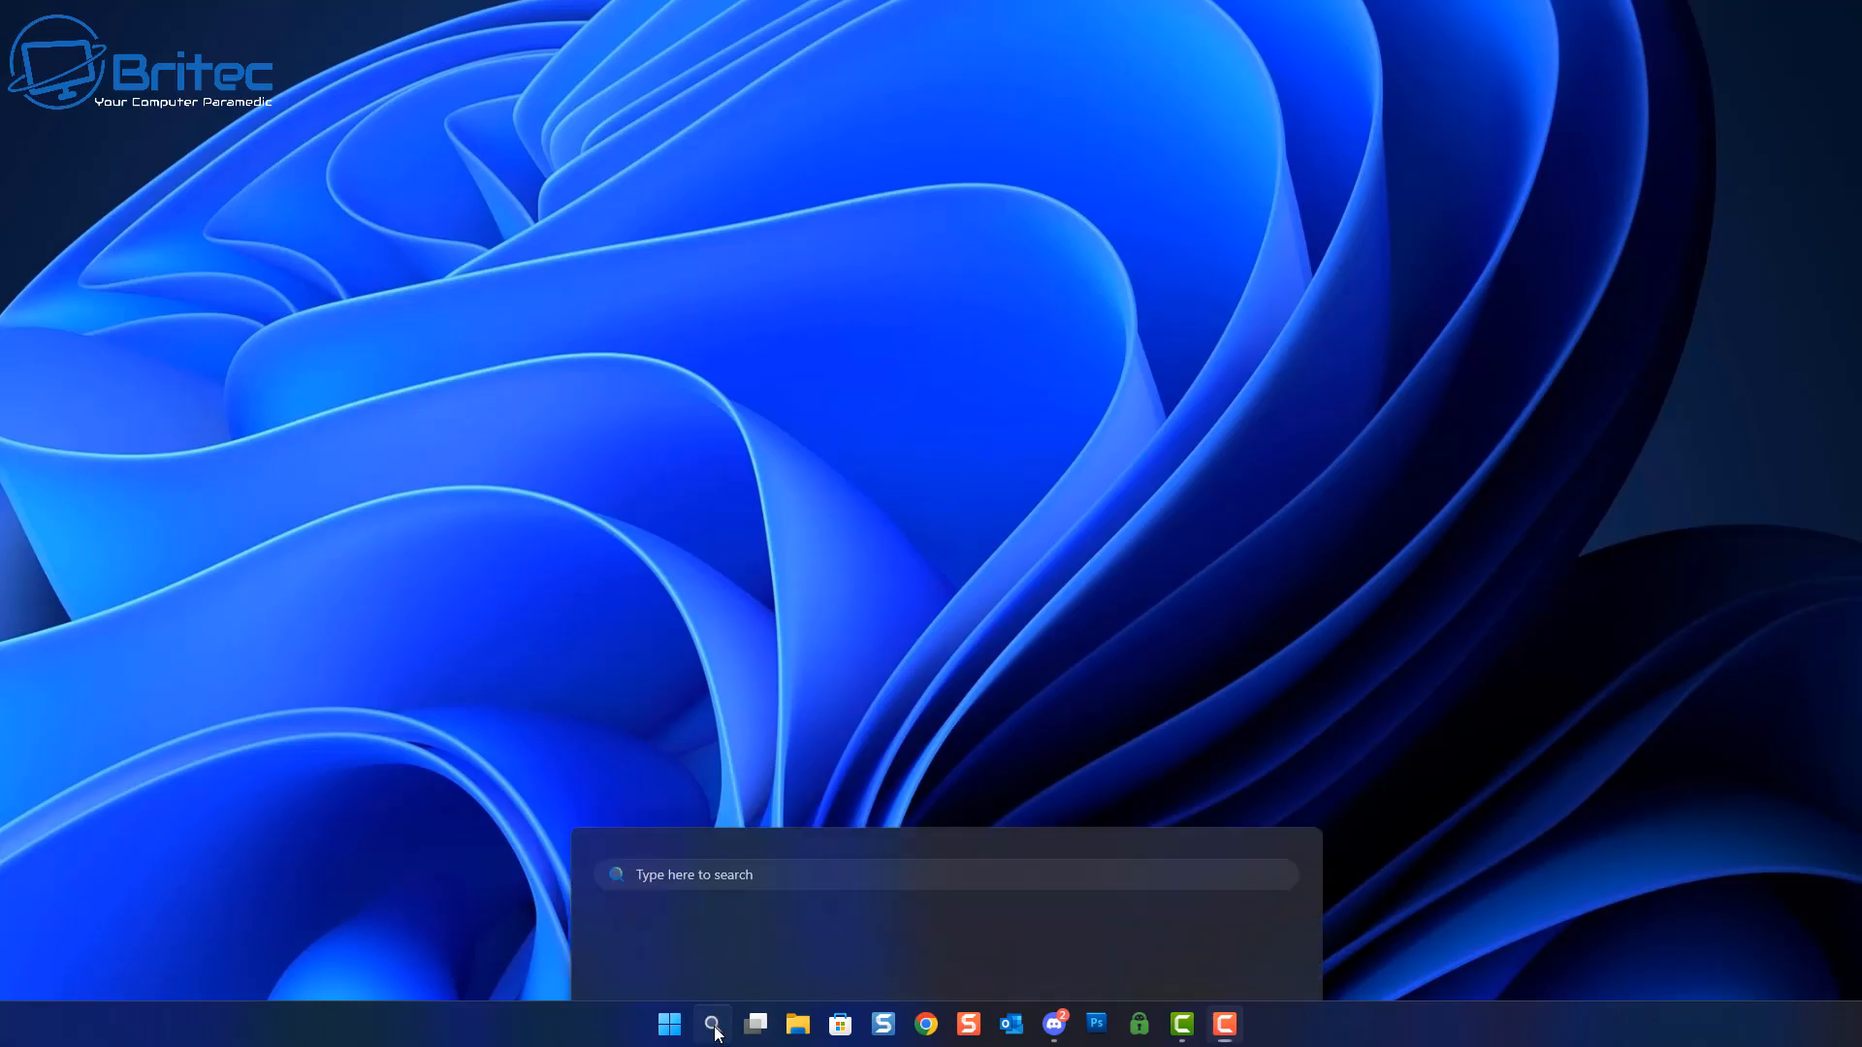
text(control Panel)
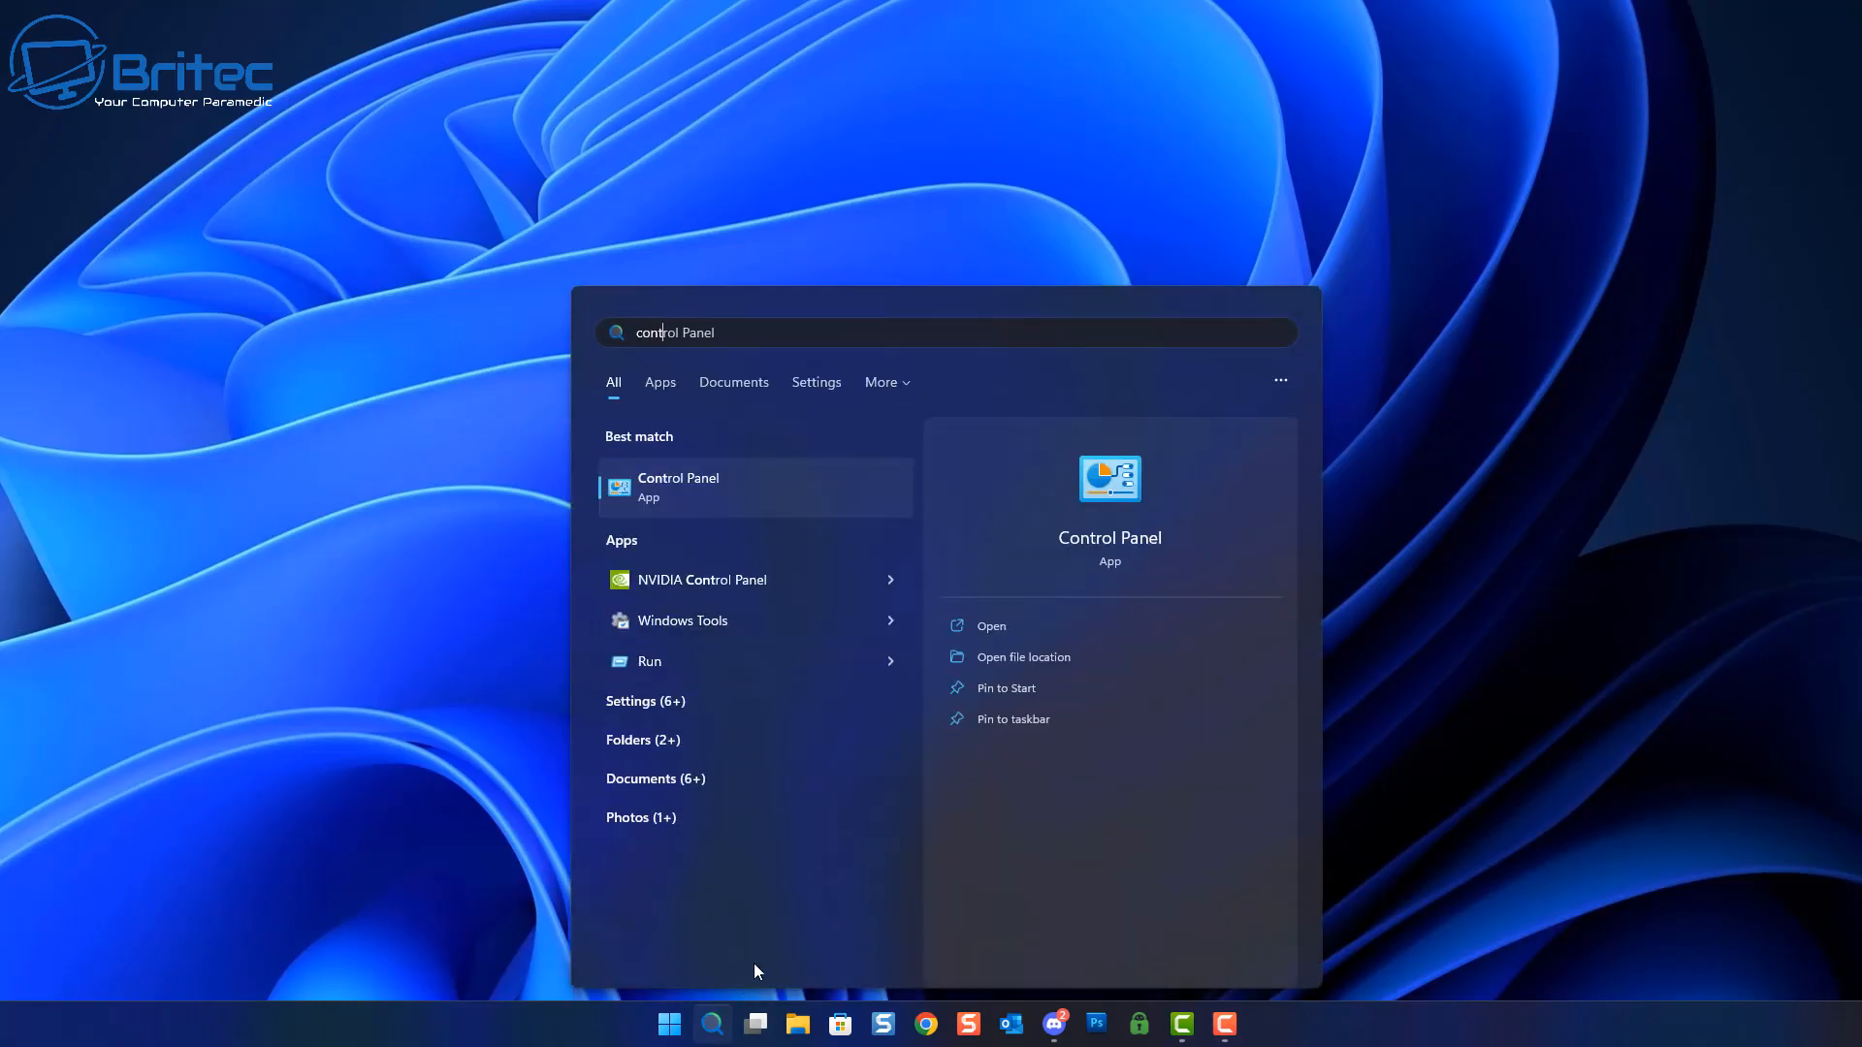
click(722, 493)
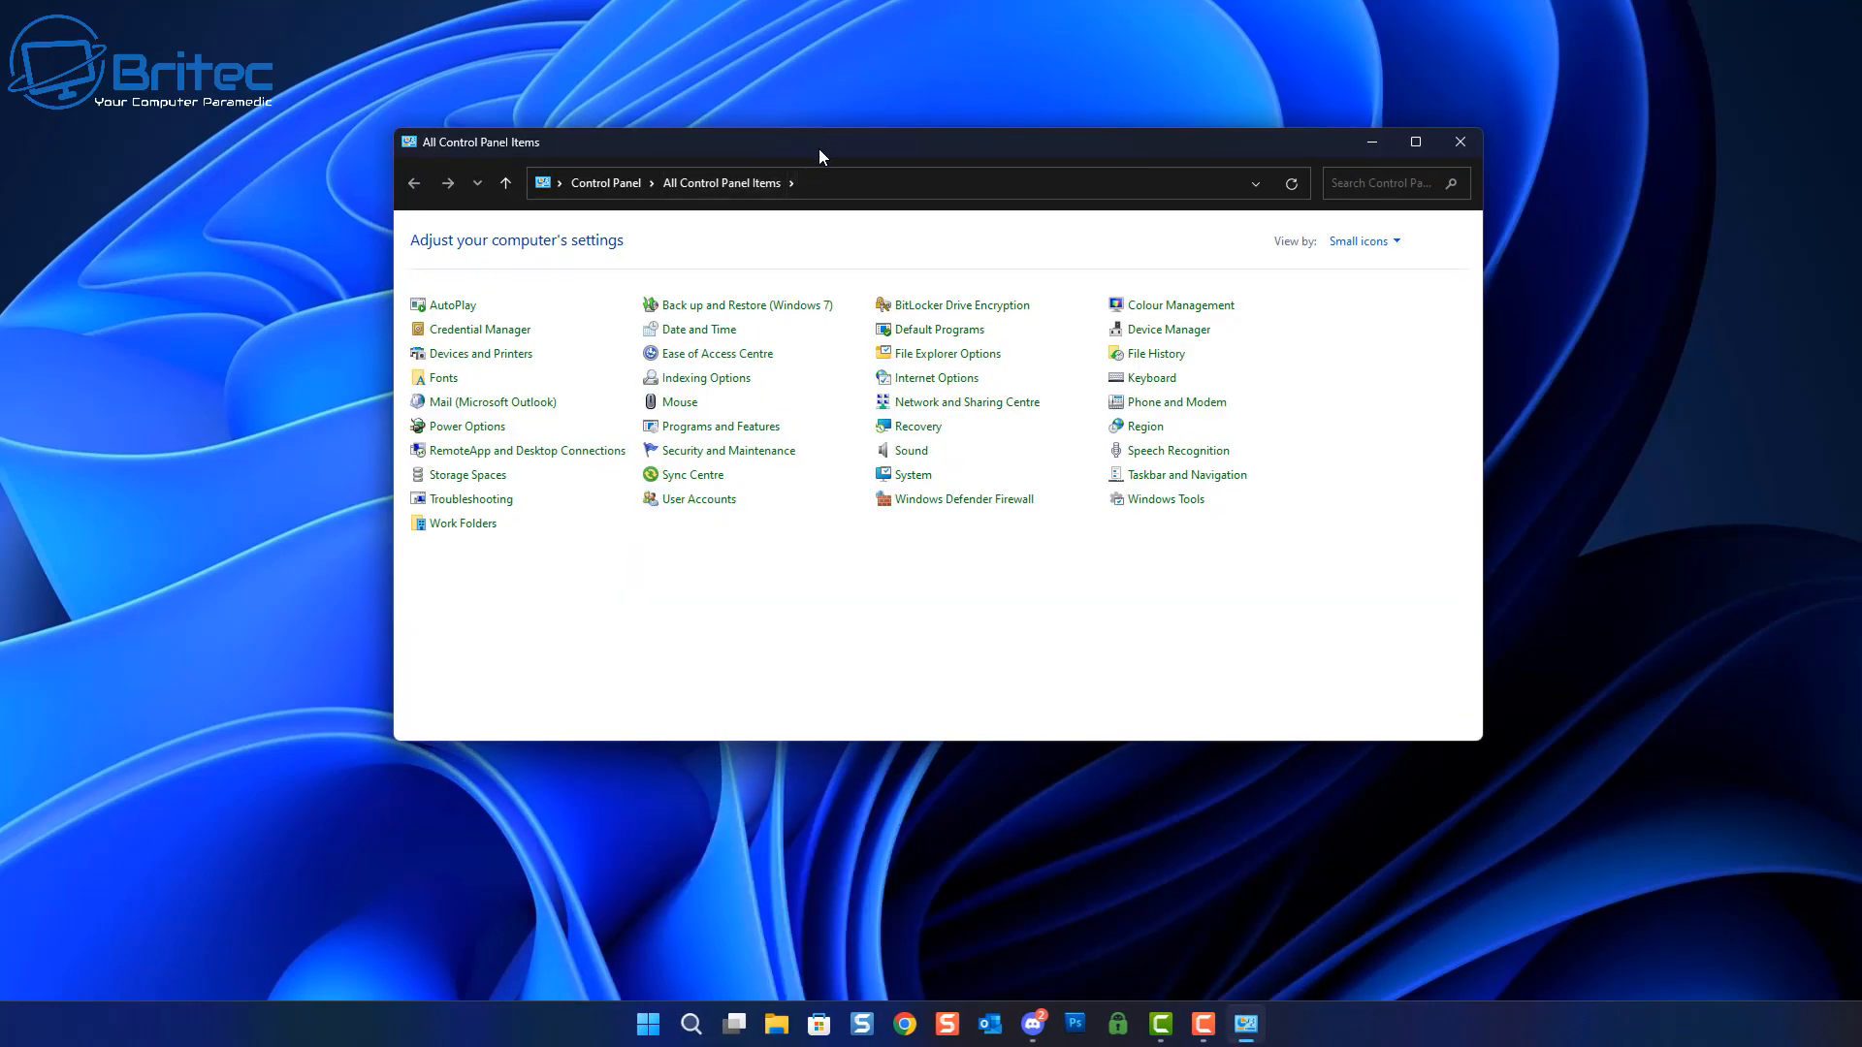
drag(824, 146, 787, 188)
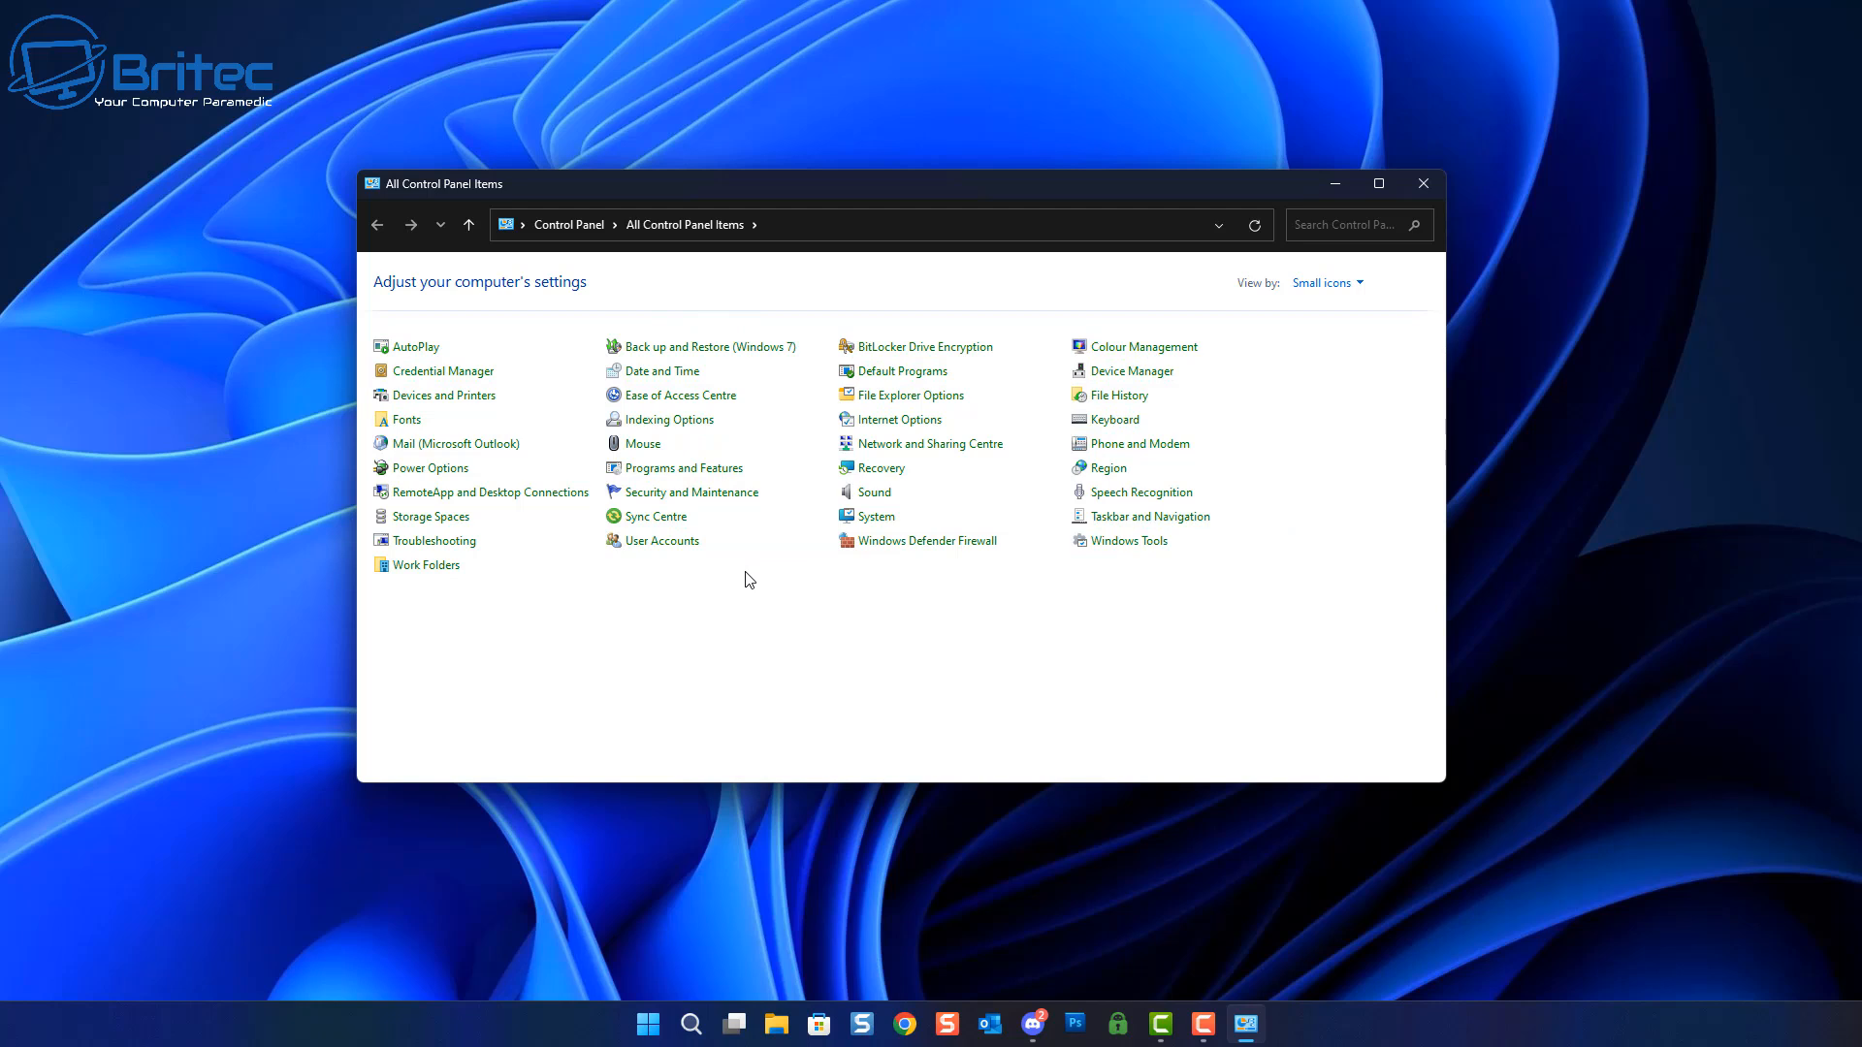
click(659, 541)
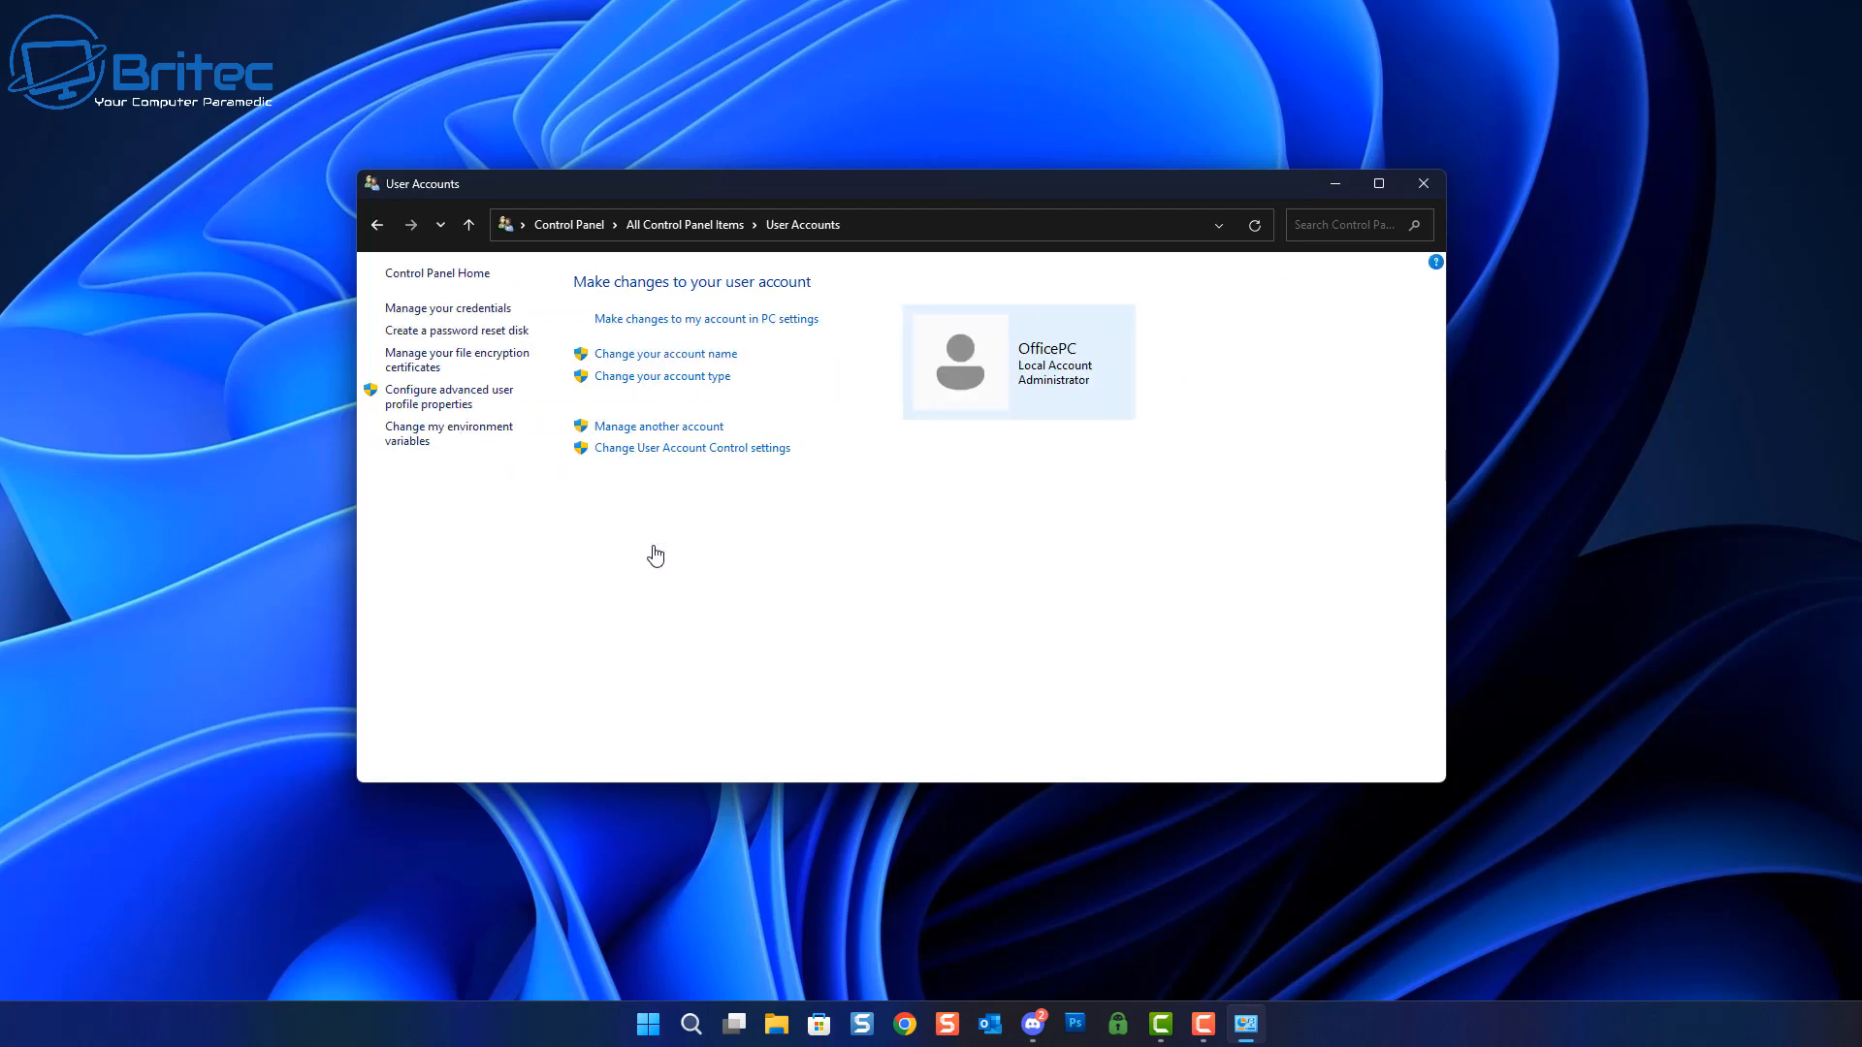
Step: Set User Account Control to Never notify, confirm the change and close the User Accounts window
click(657, 451)
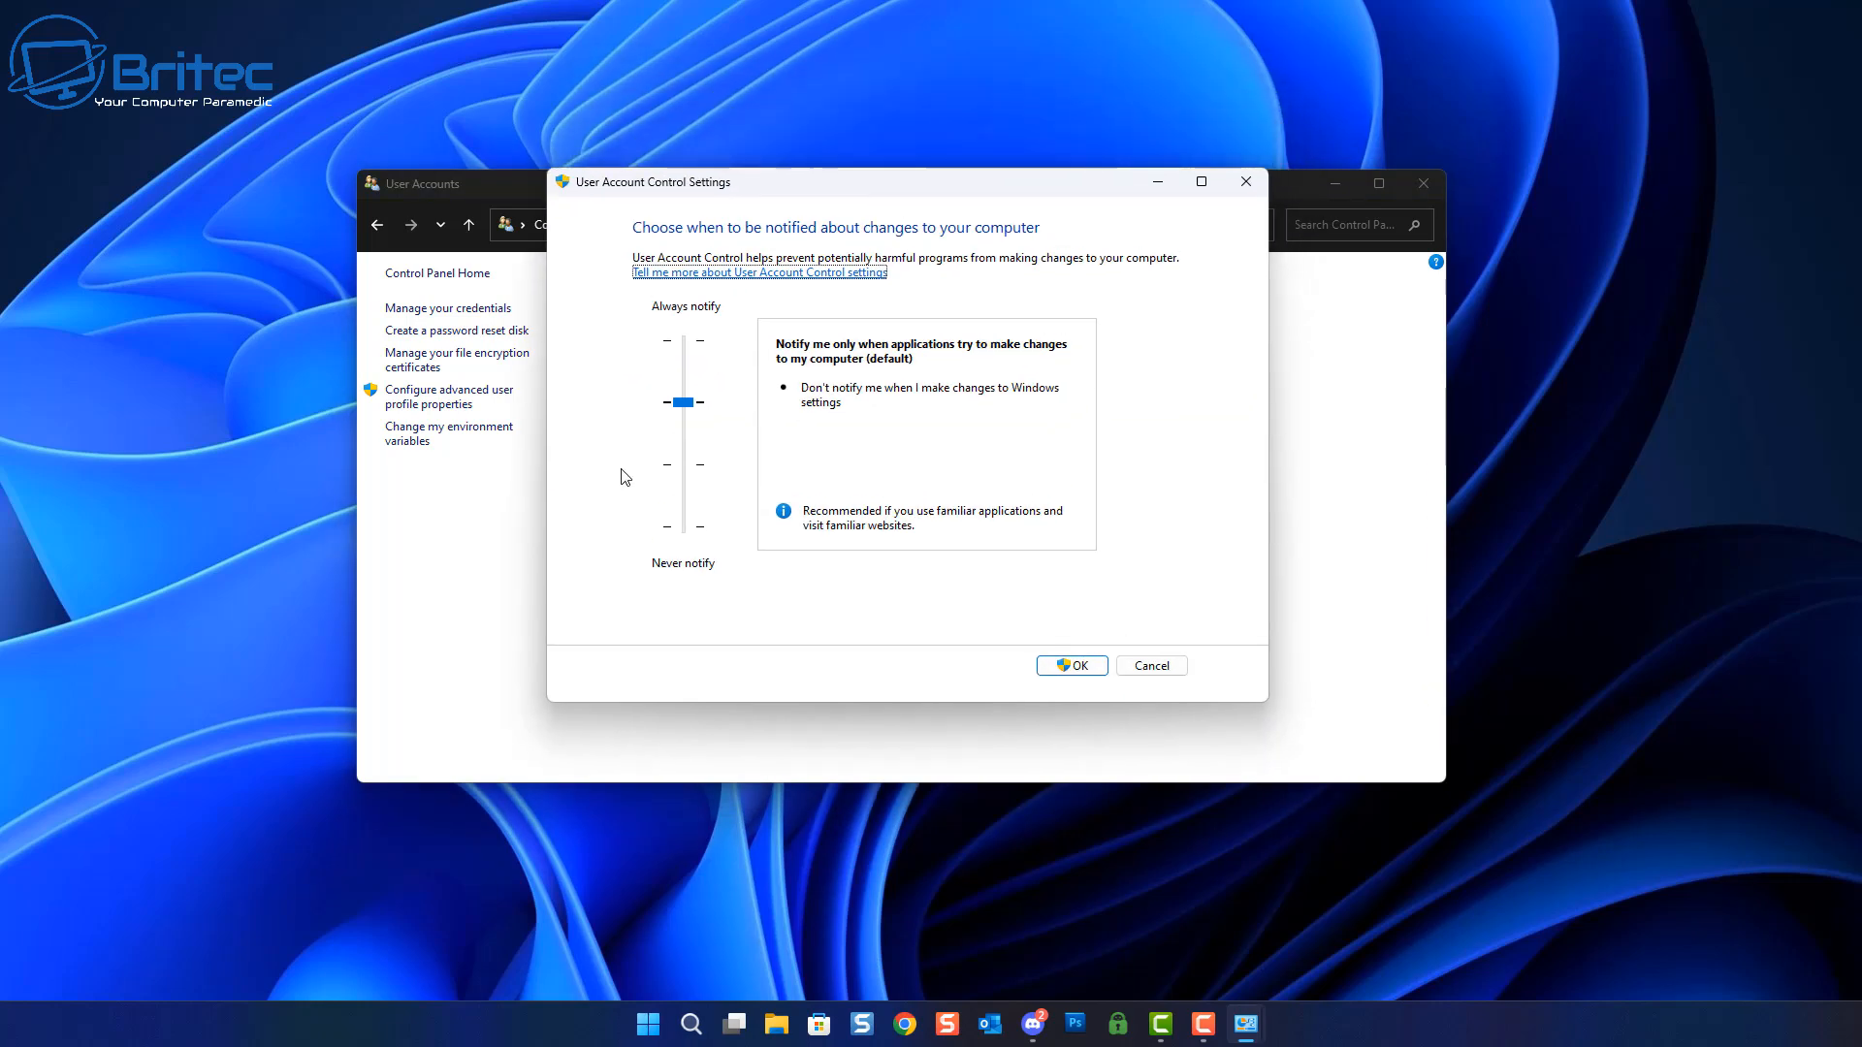
drag(687, 420, 685, 624)
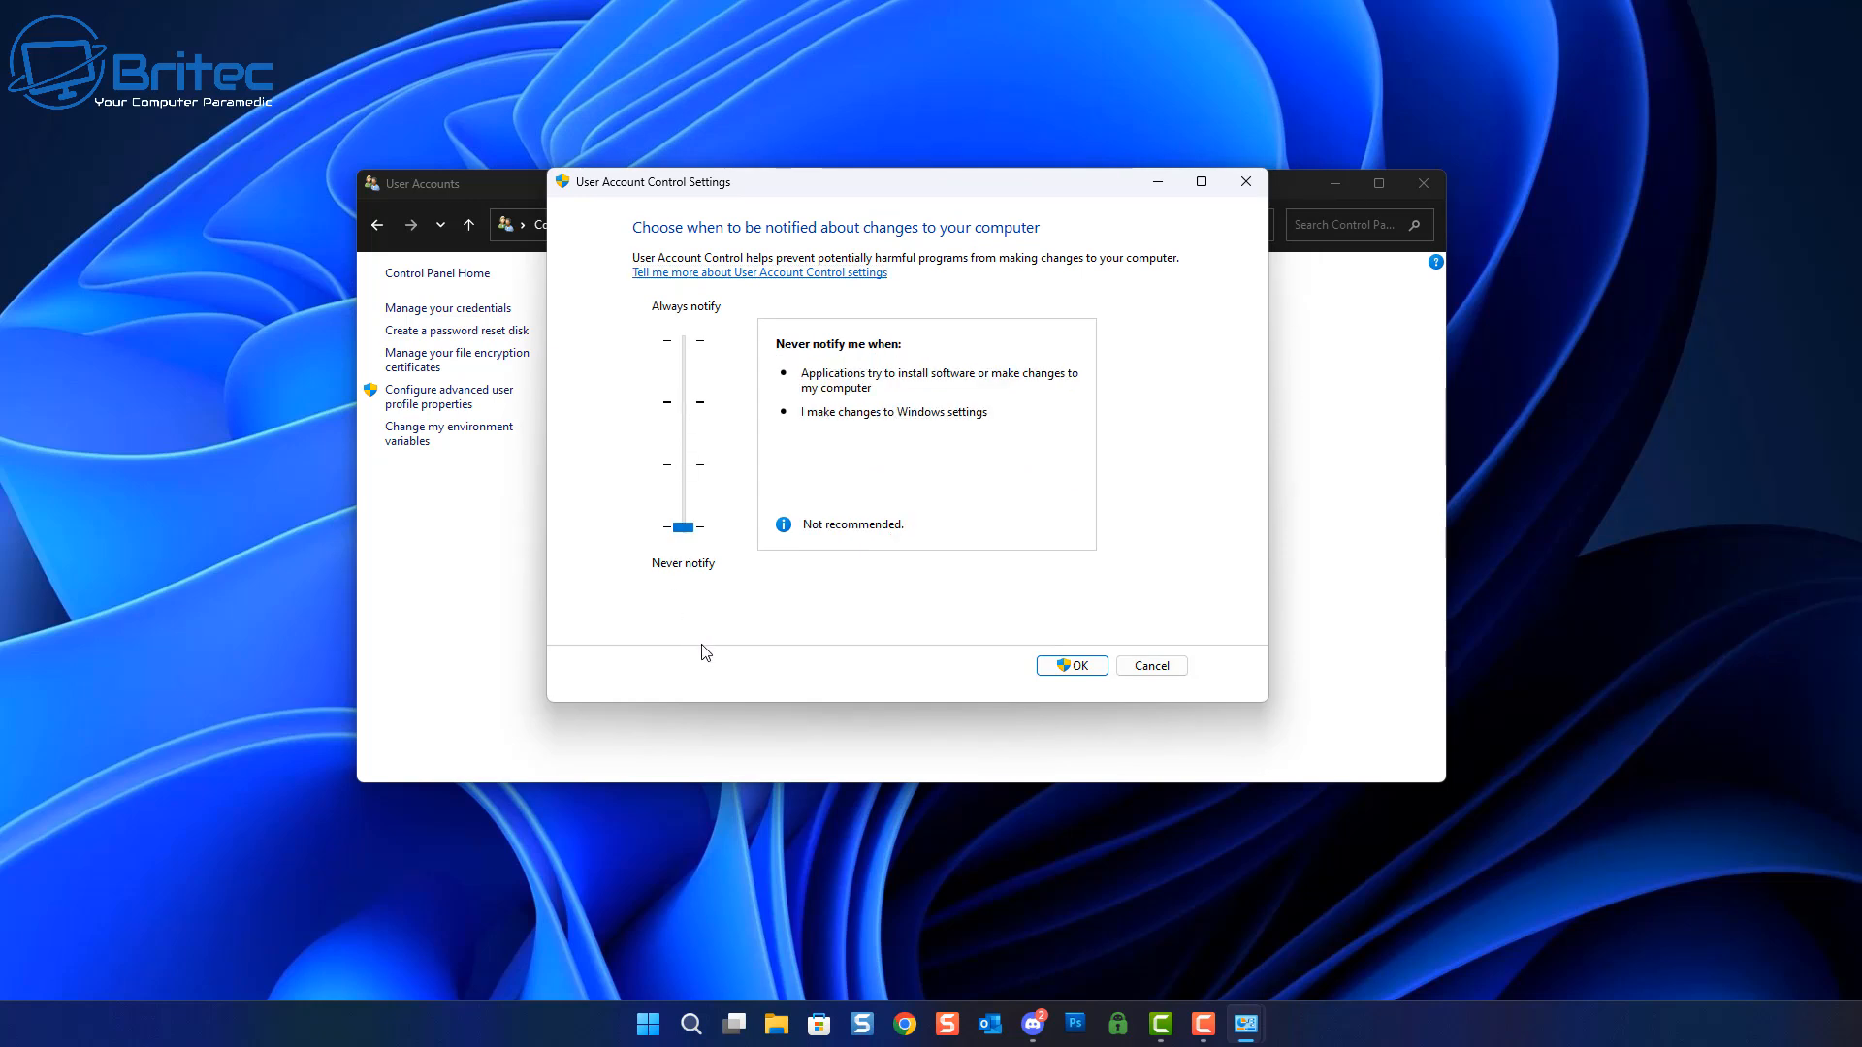
click(1074, 666)
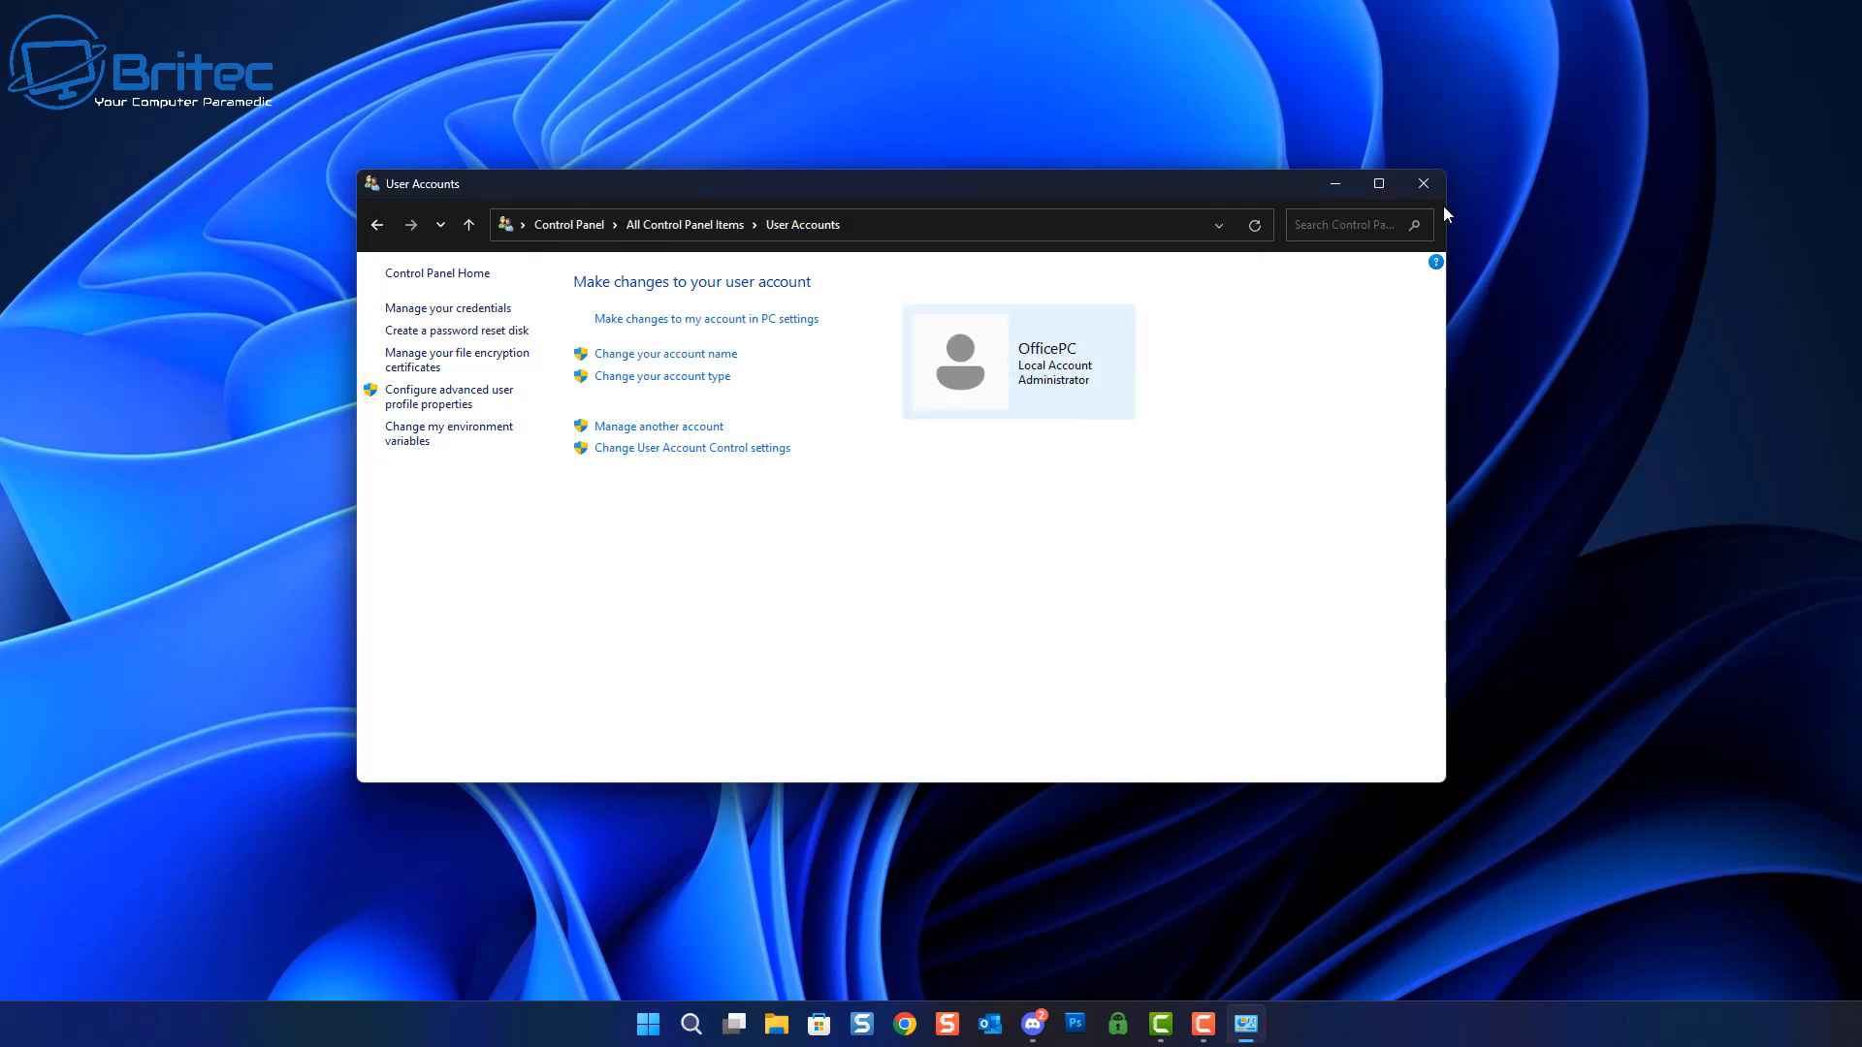
click(1426, 185)
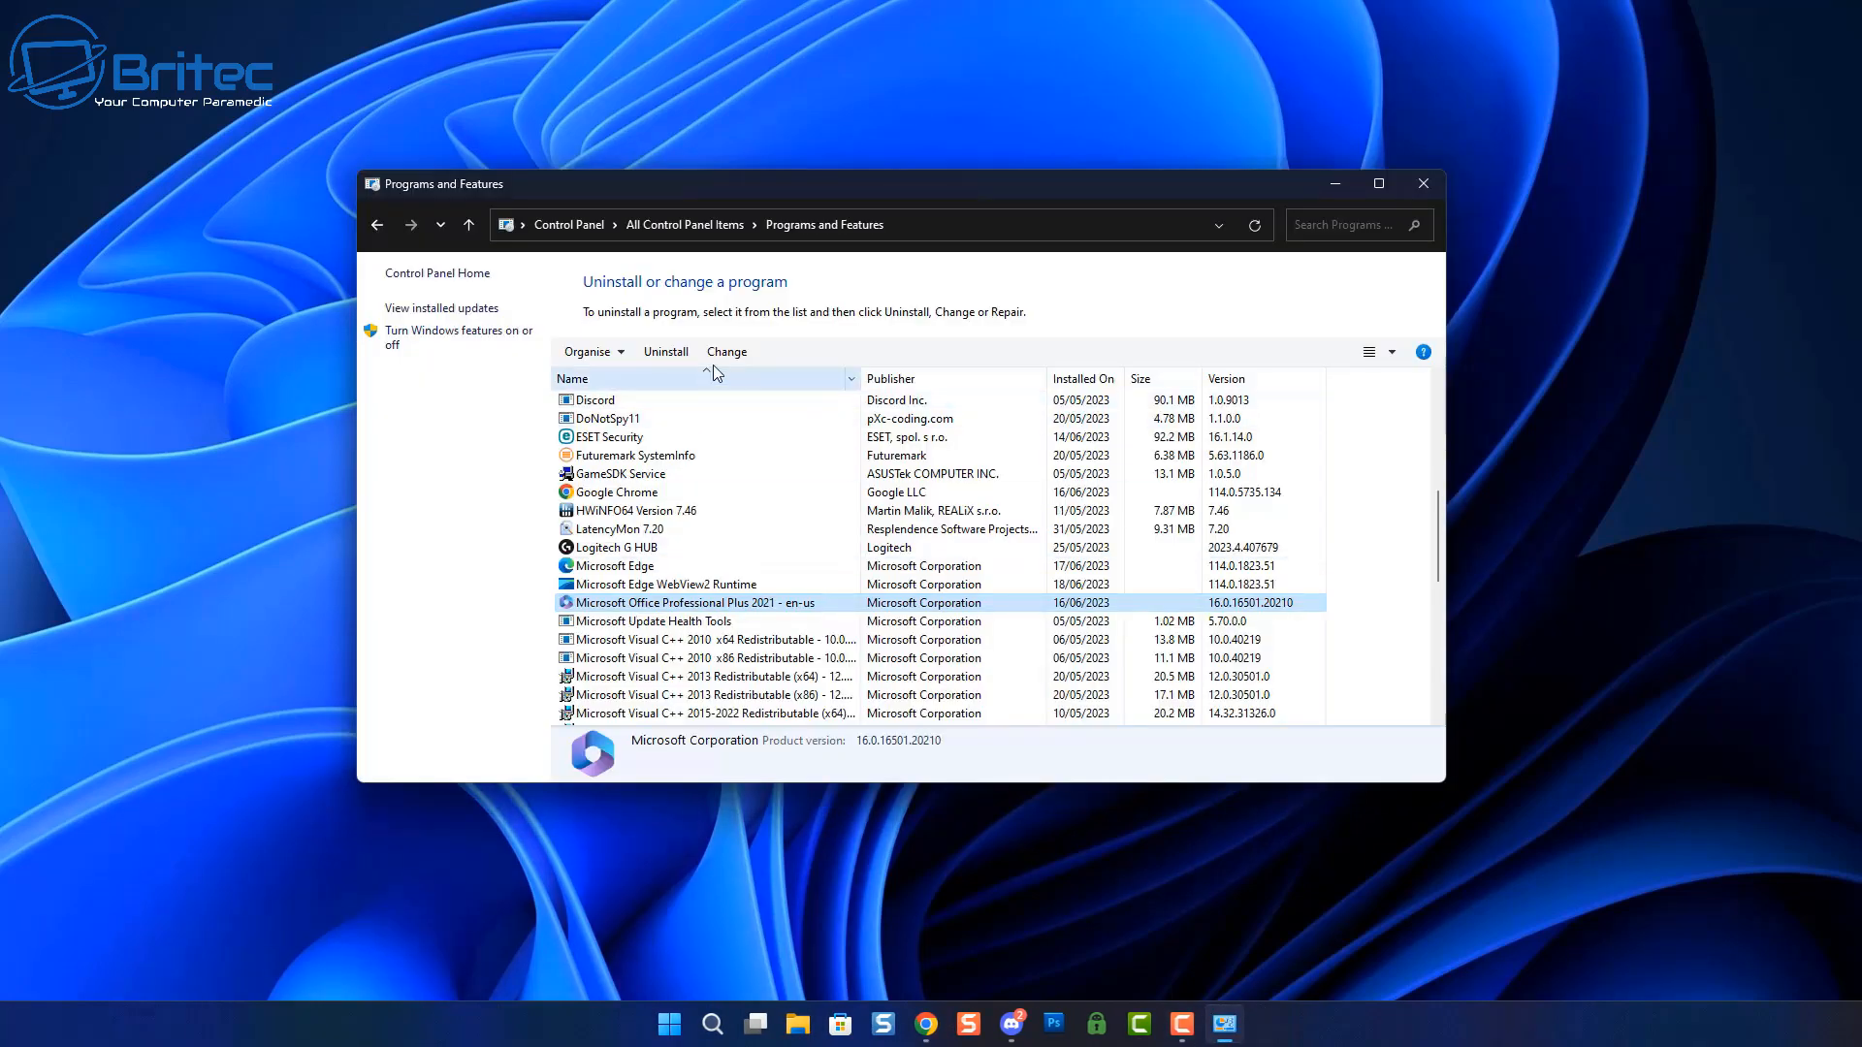
Step: Run an Online Repair of Microsoft Office Professional Plus 2021 and close Programs and Features when it finishes
click(719, 355)
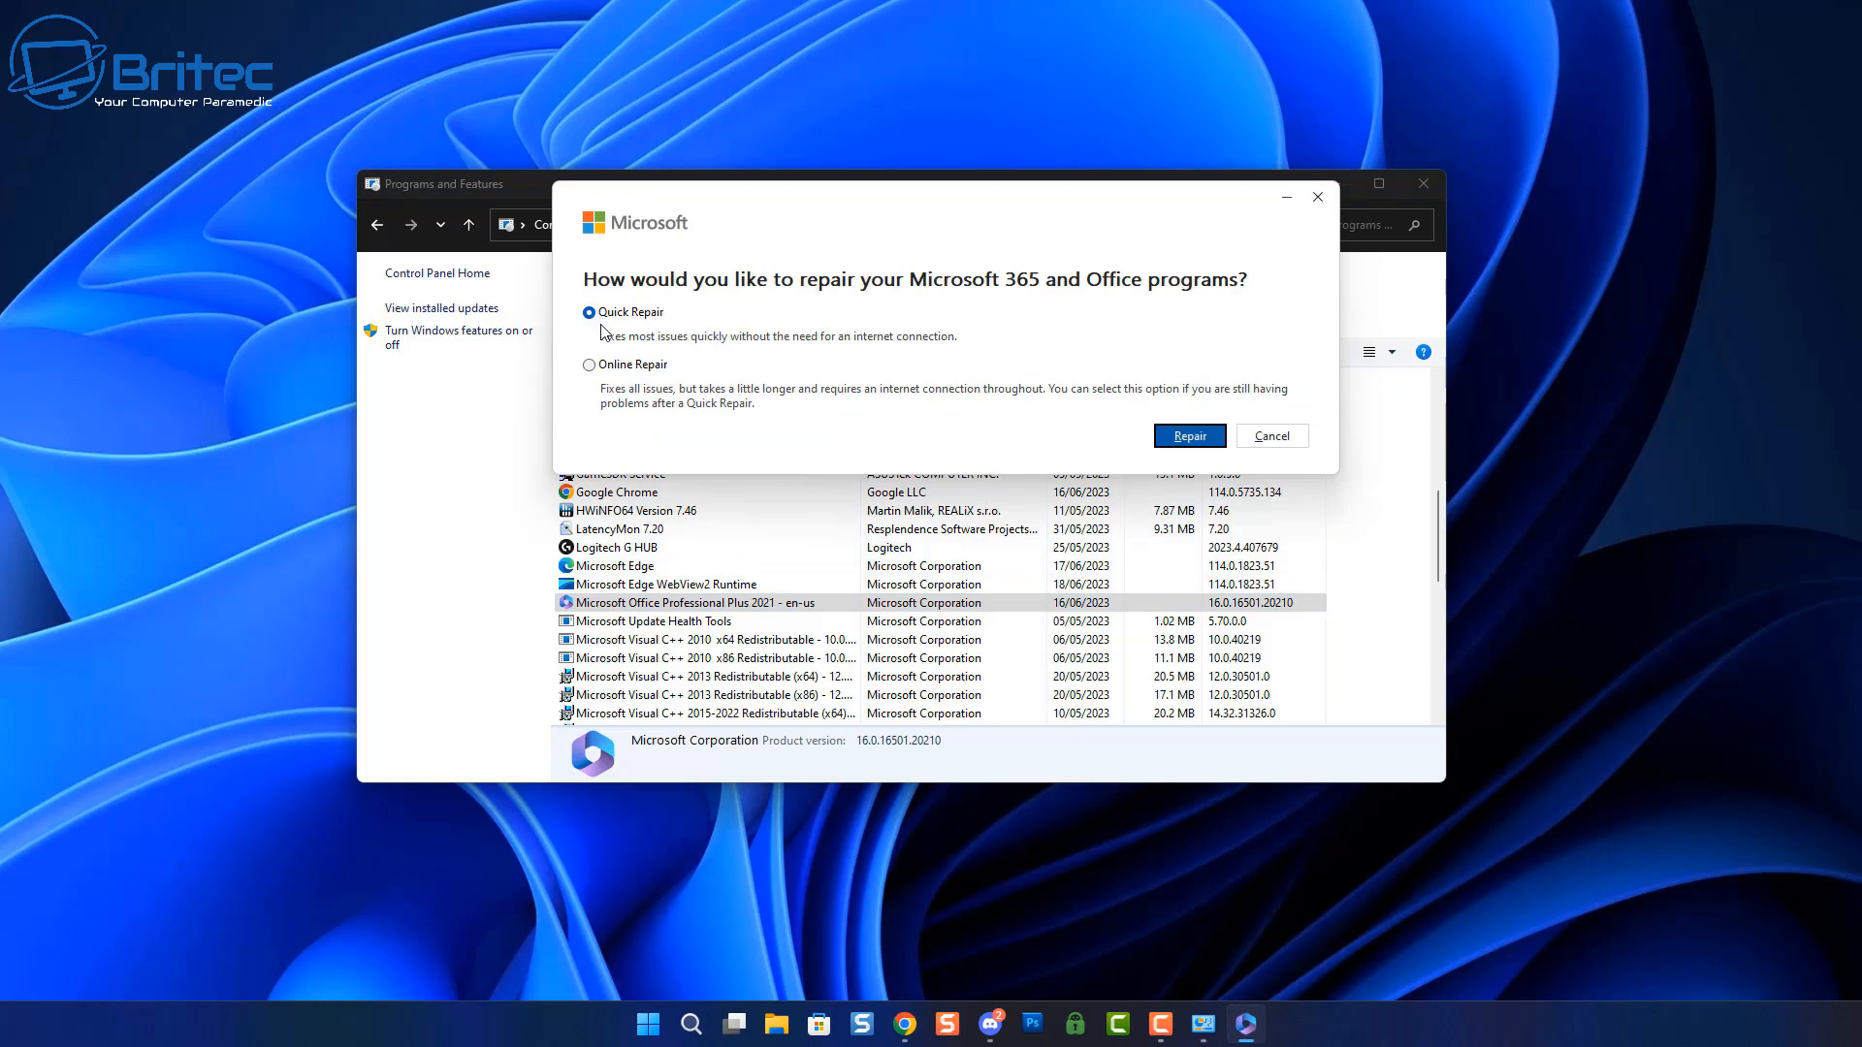
drag(697, 207, 686, 246)
click(580, 413)
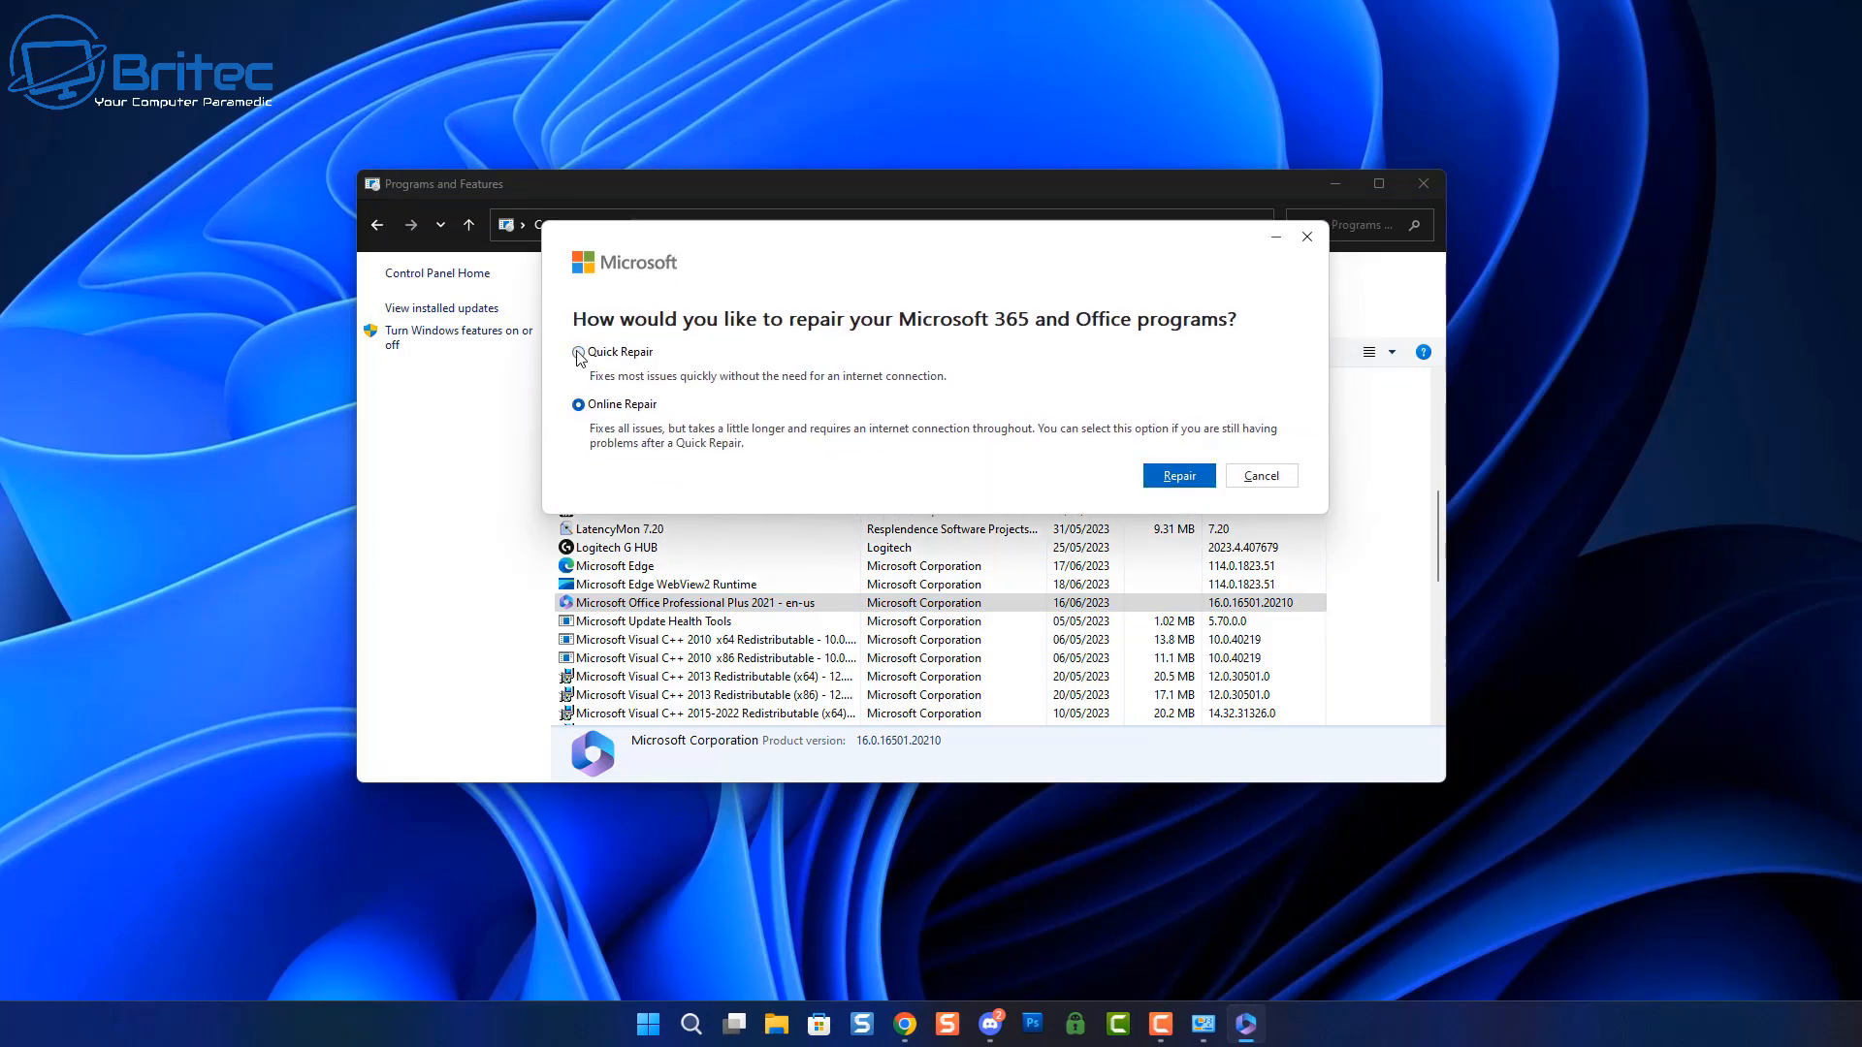
click(1179, 476)
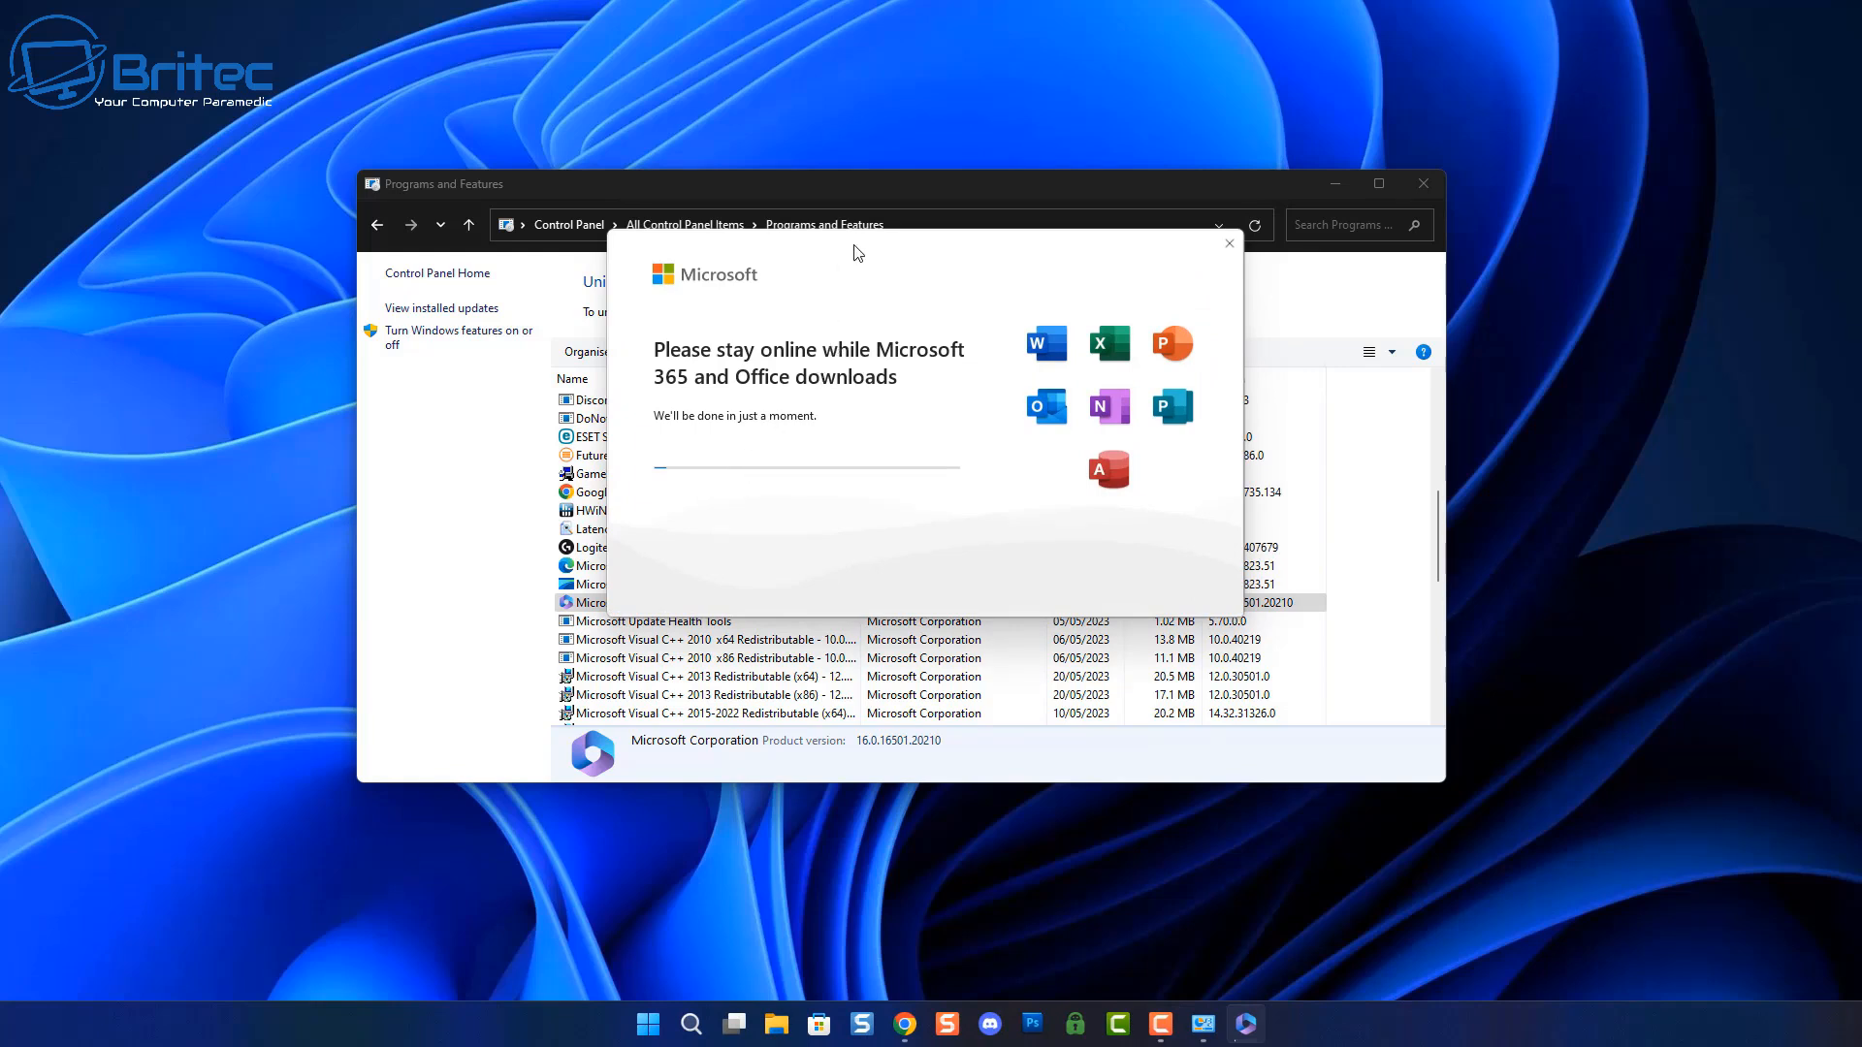
click(592, 603)
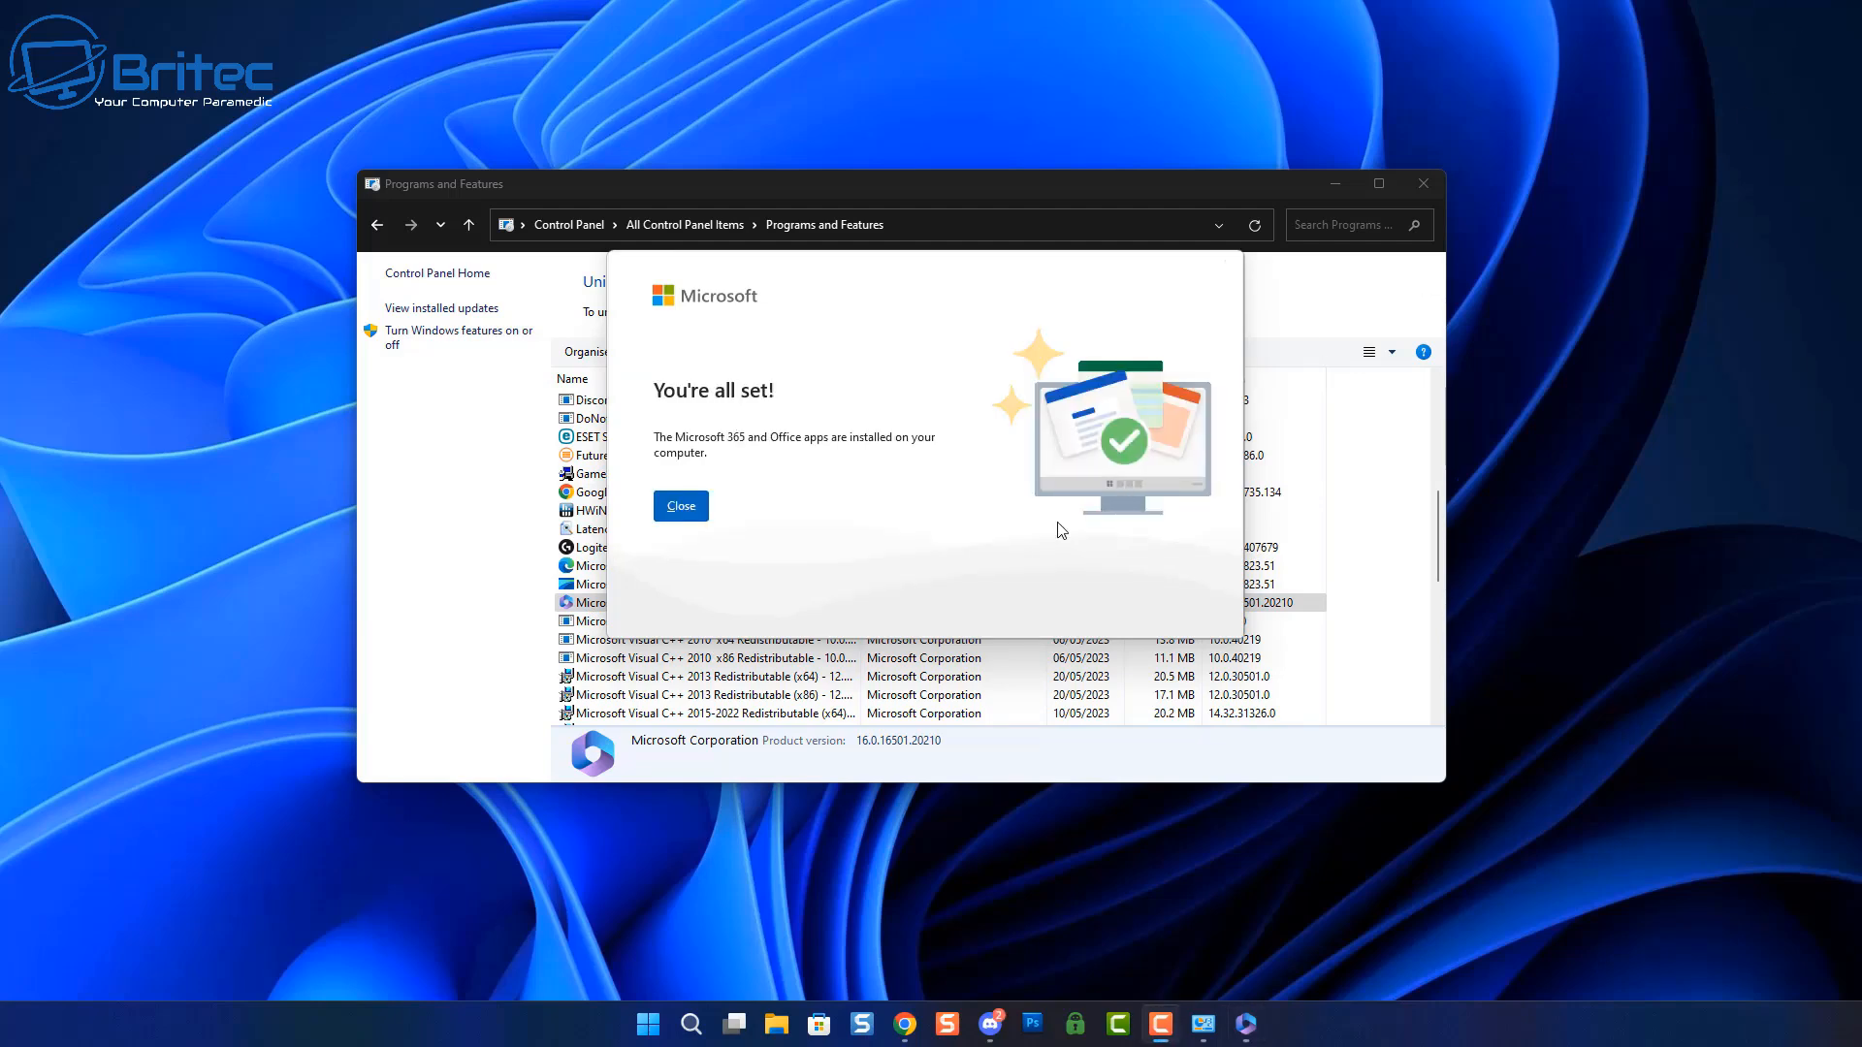
click(679, 507)
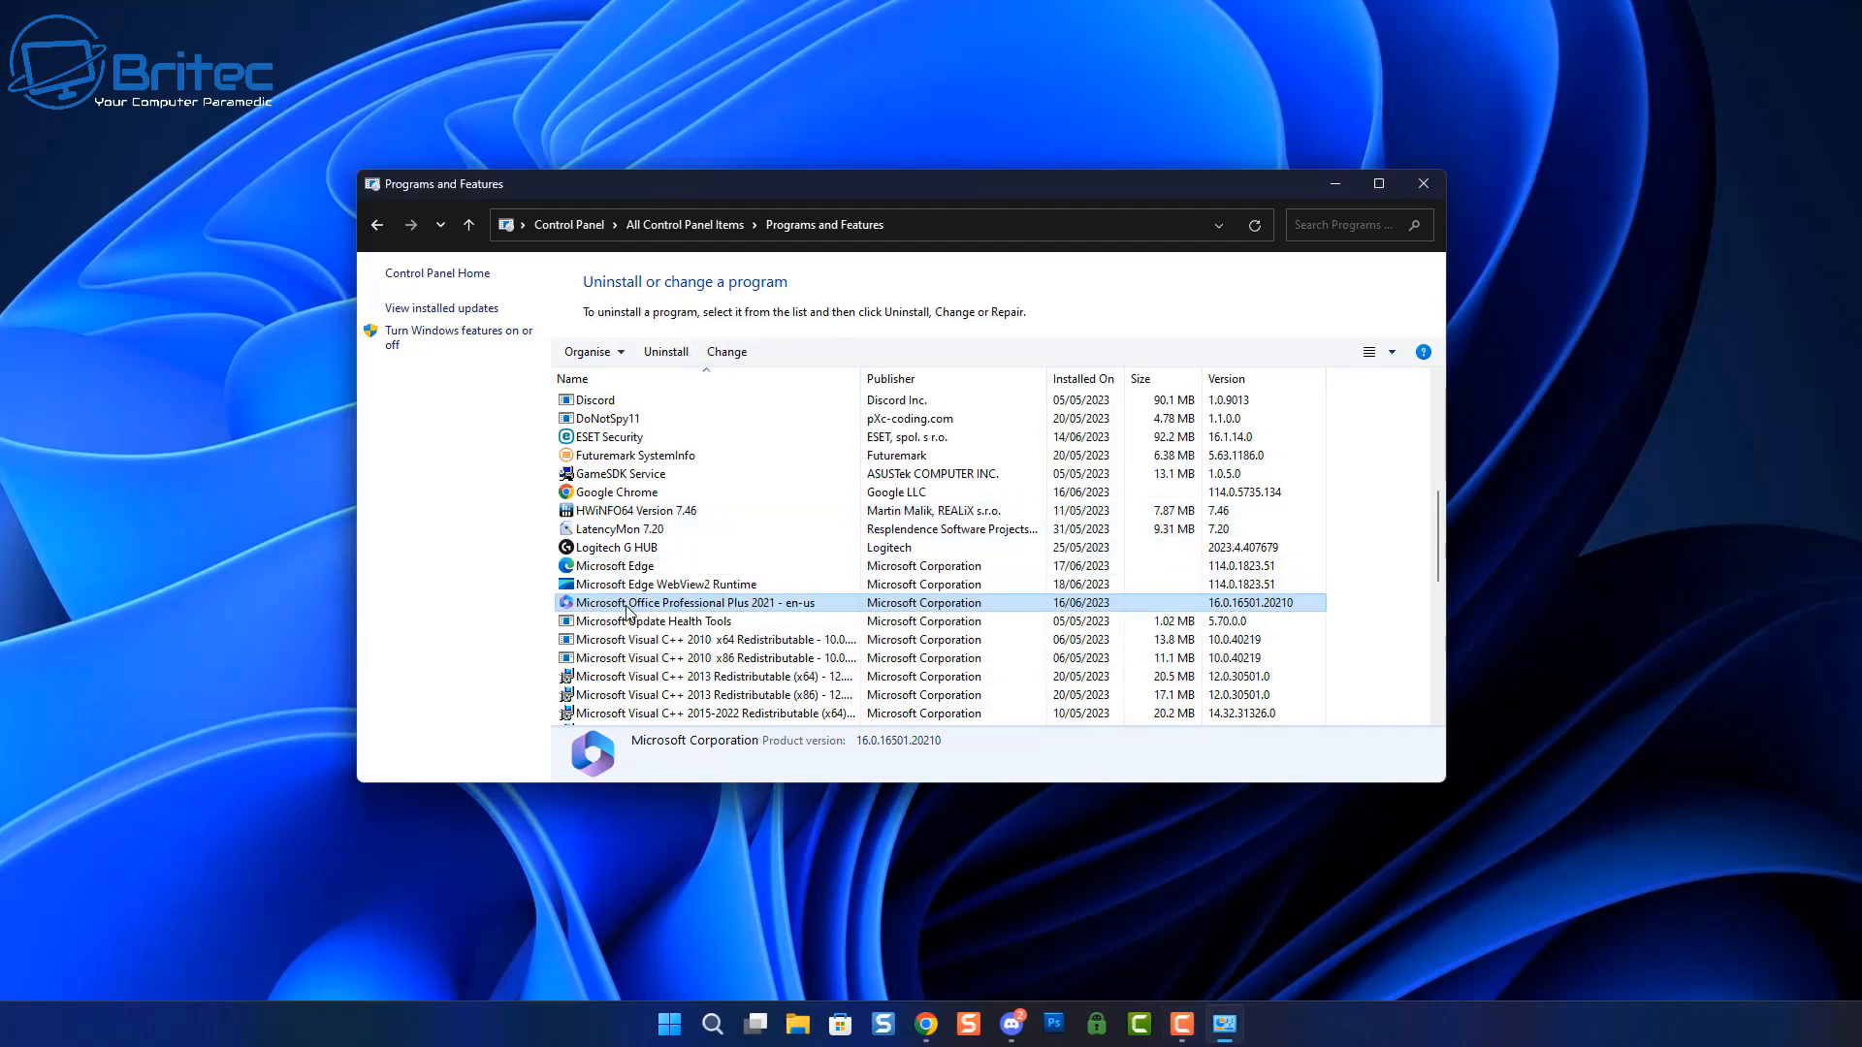
click(1424, 185)
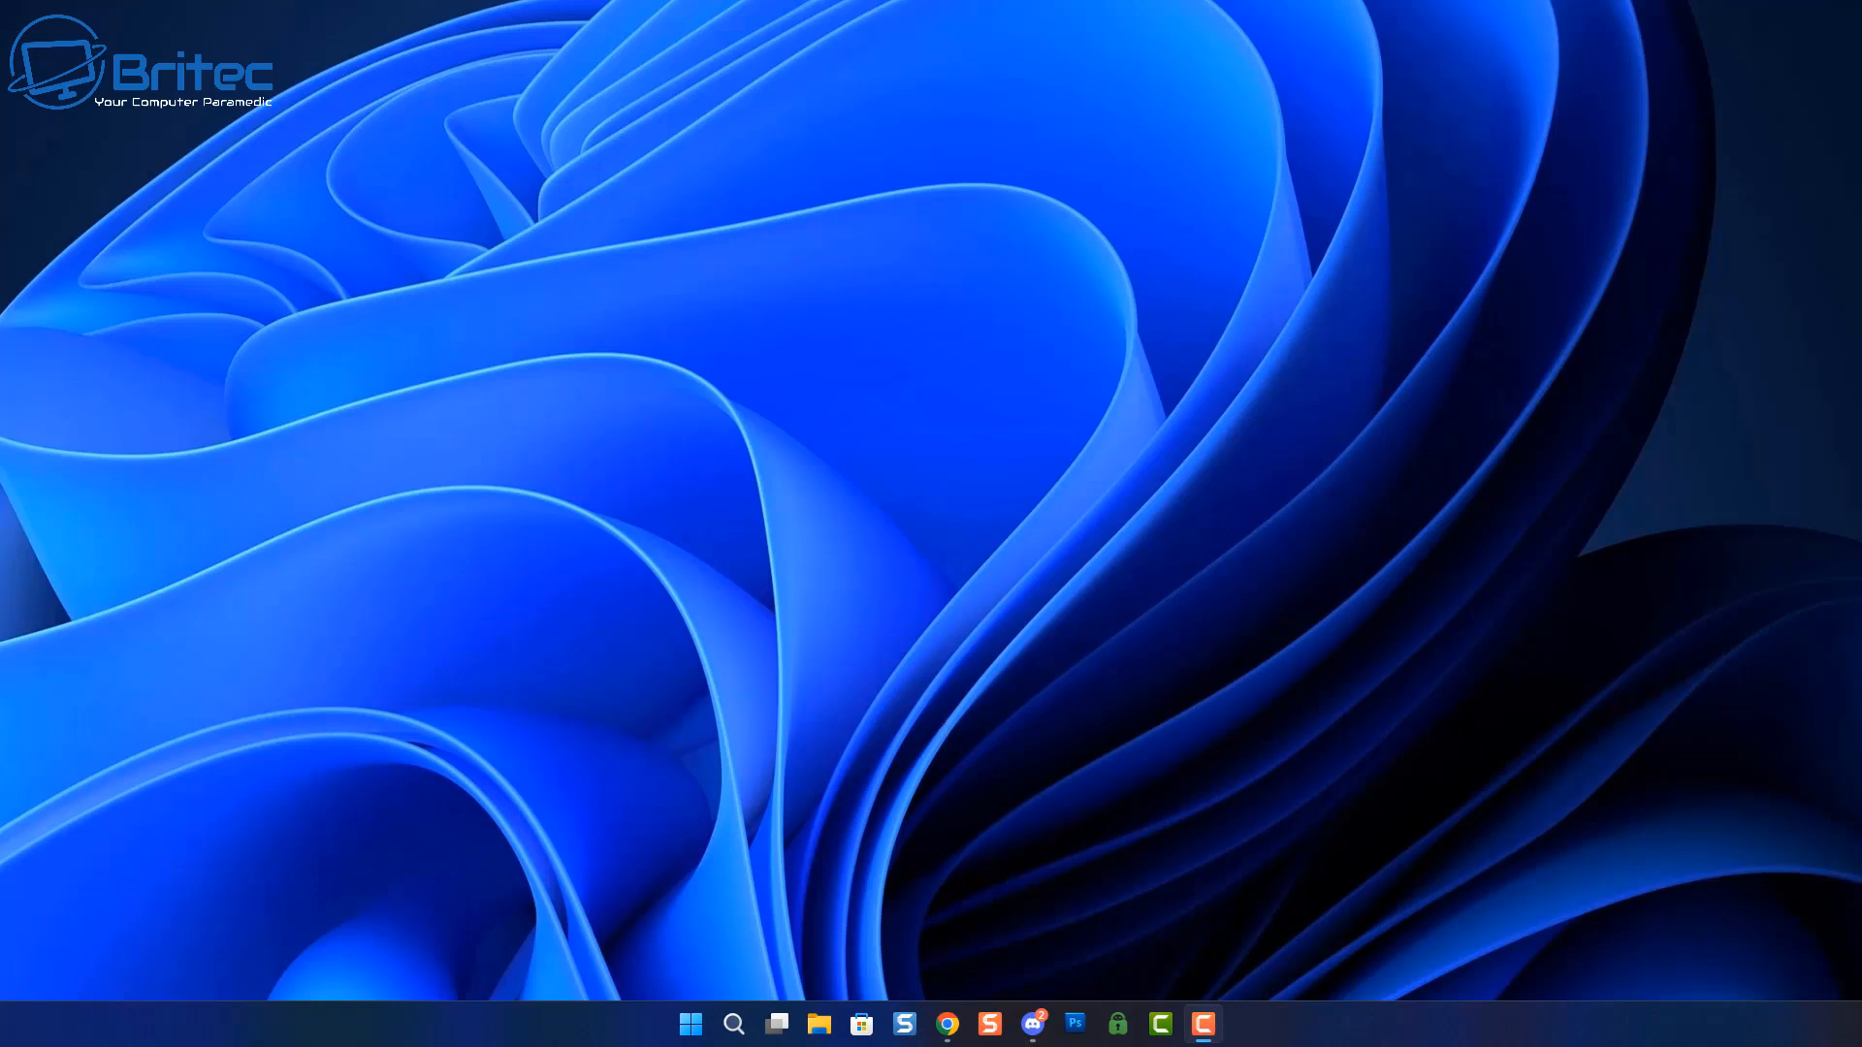
Step: Launch Word and Outlook to check for the license agreement prompt, and close Outlook
click(691, 1024)
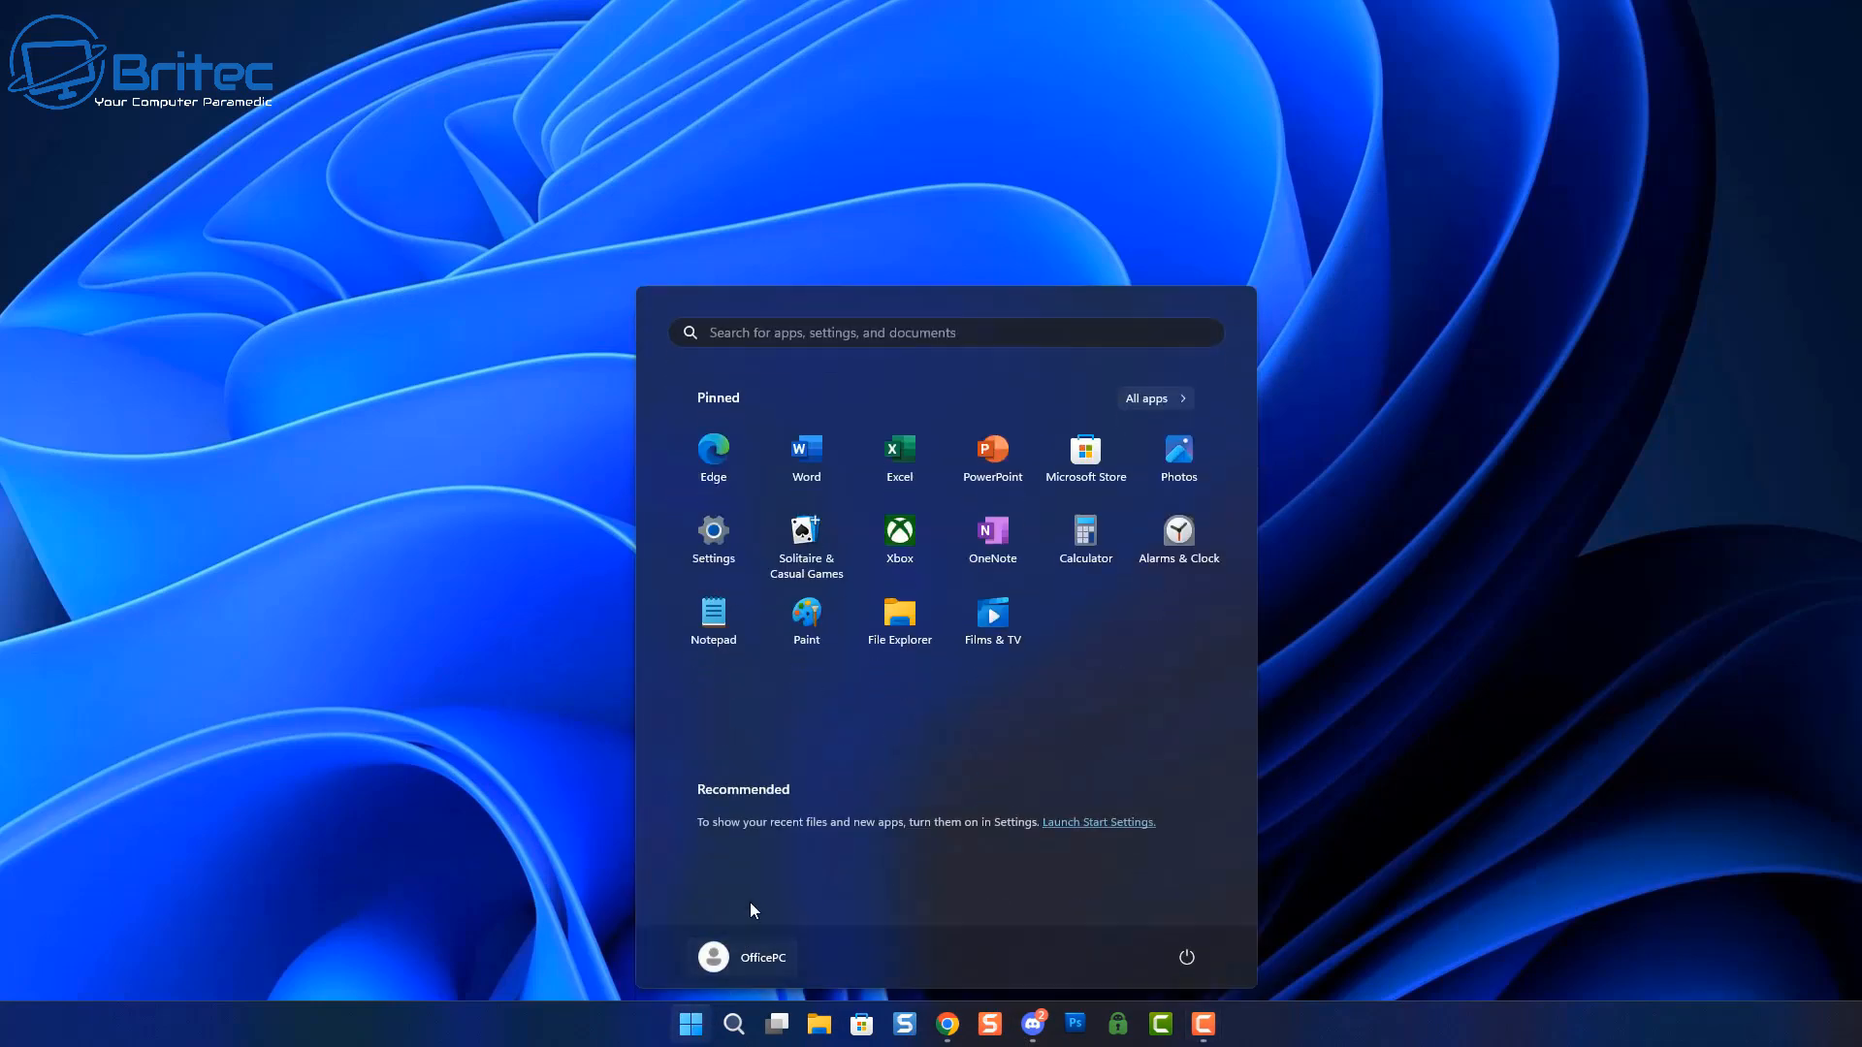
click(810, 456)
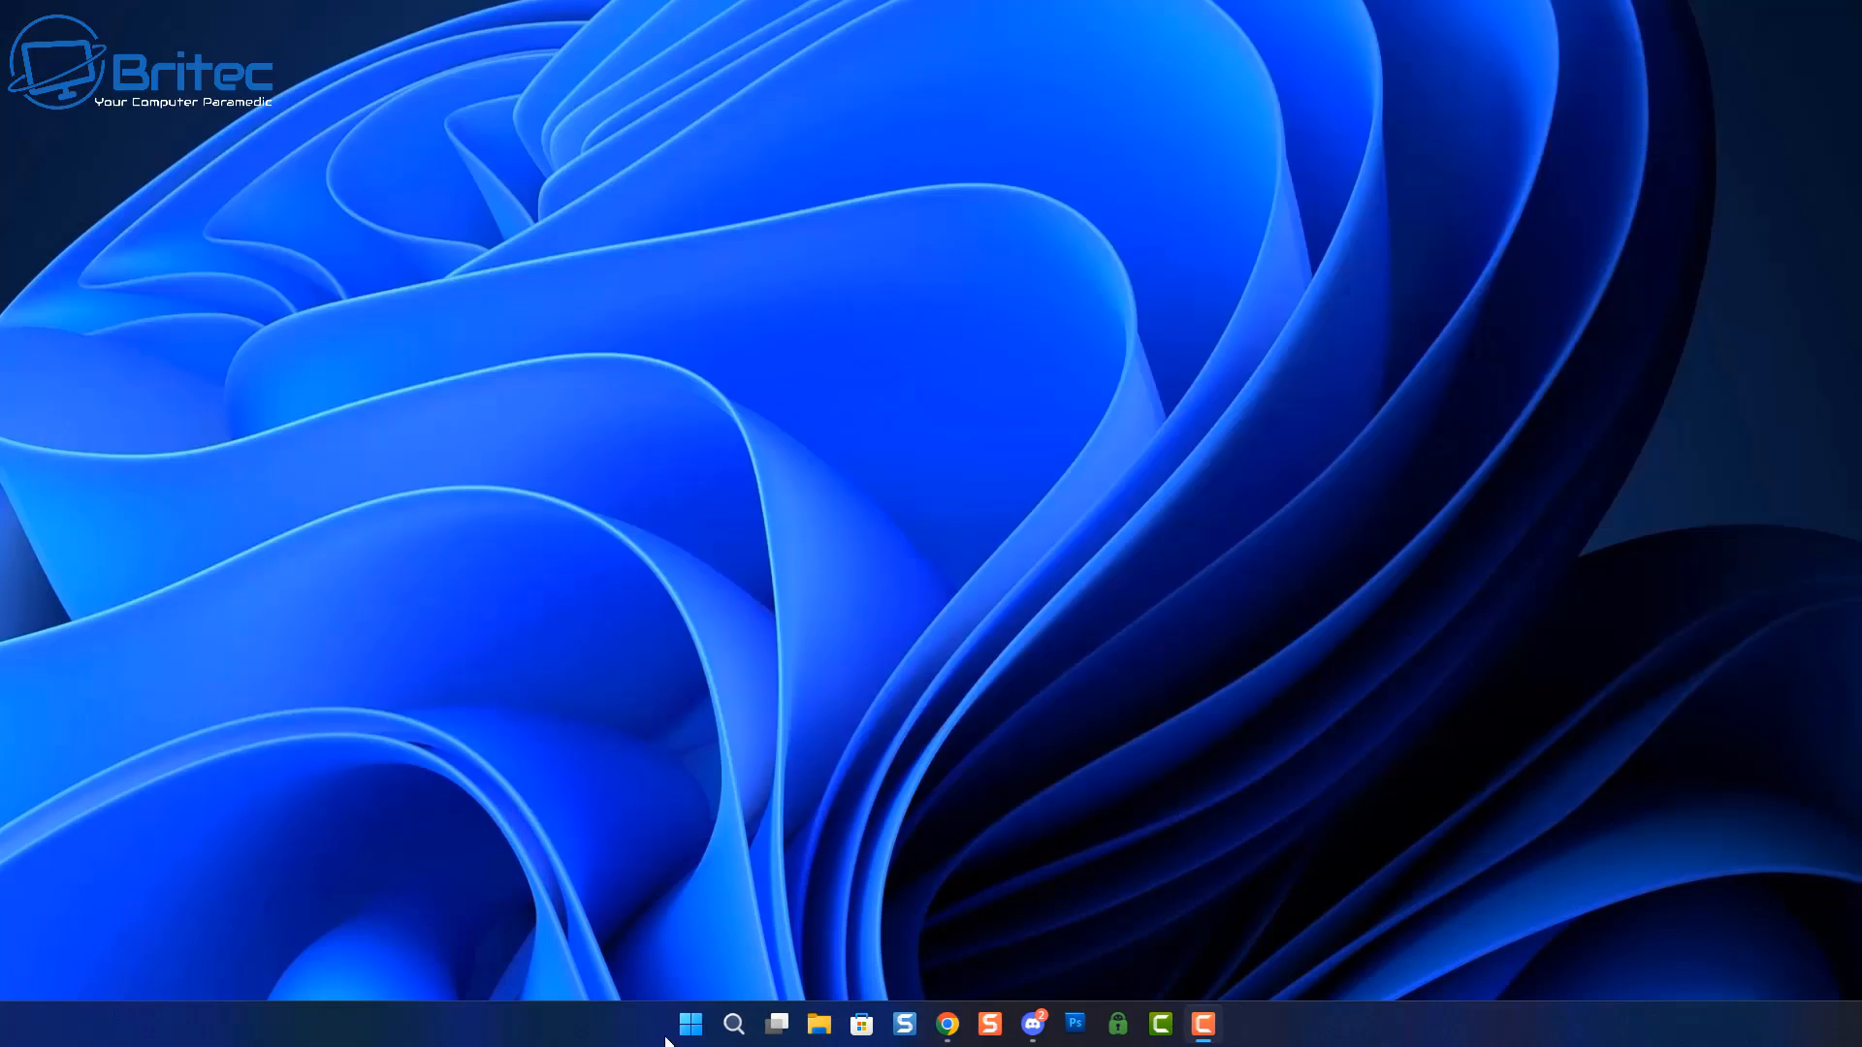
click(690, 1024)
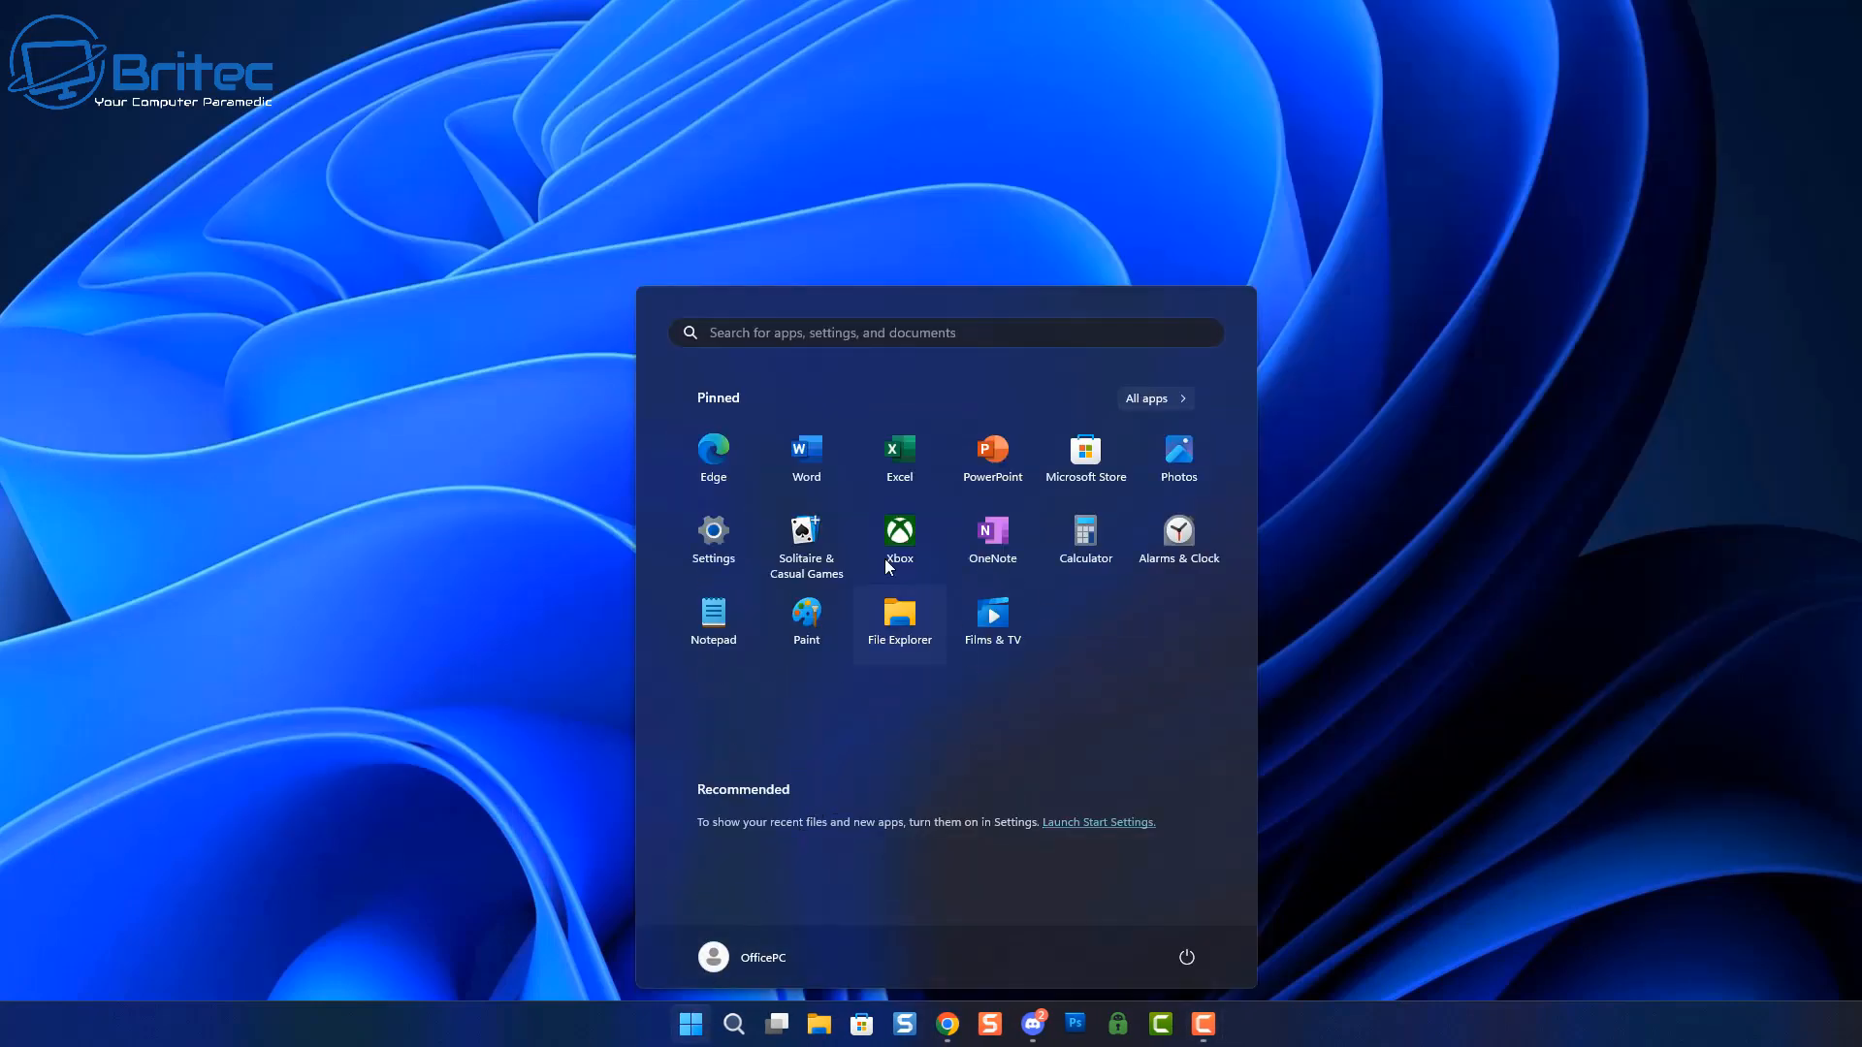
click(1146, 398)
scroll(921, 661, down, 5)
scroll(869, 702, down, 15)
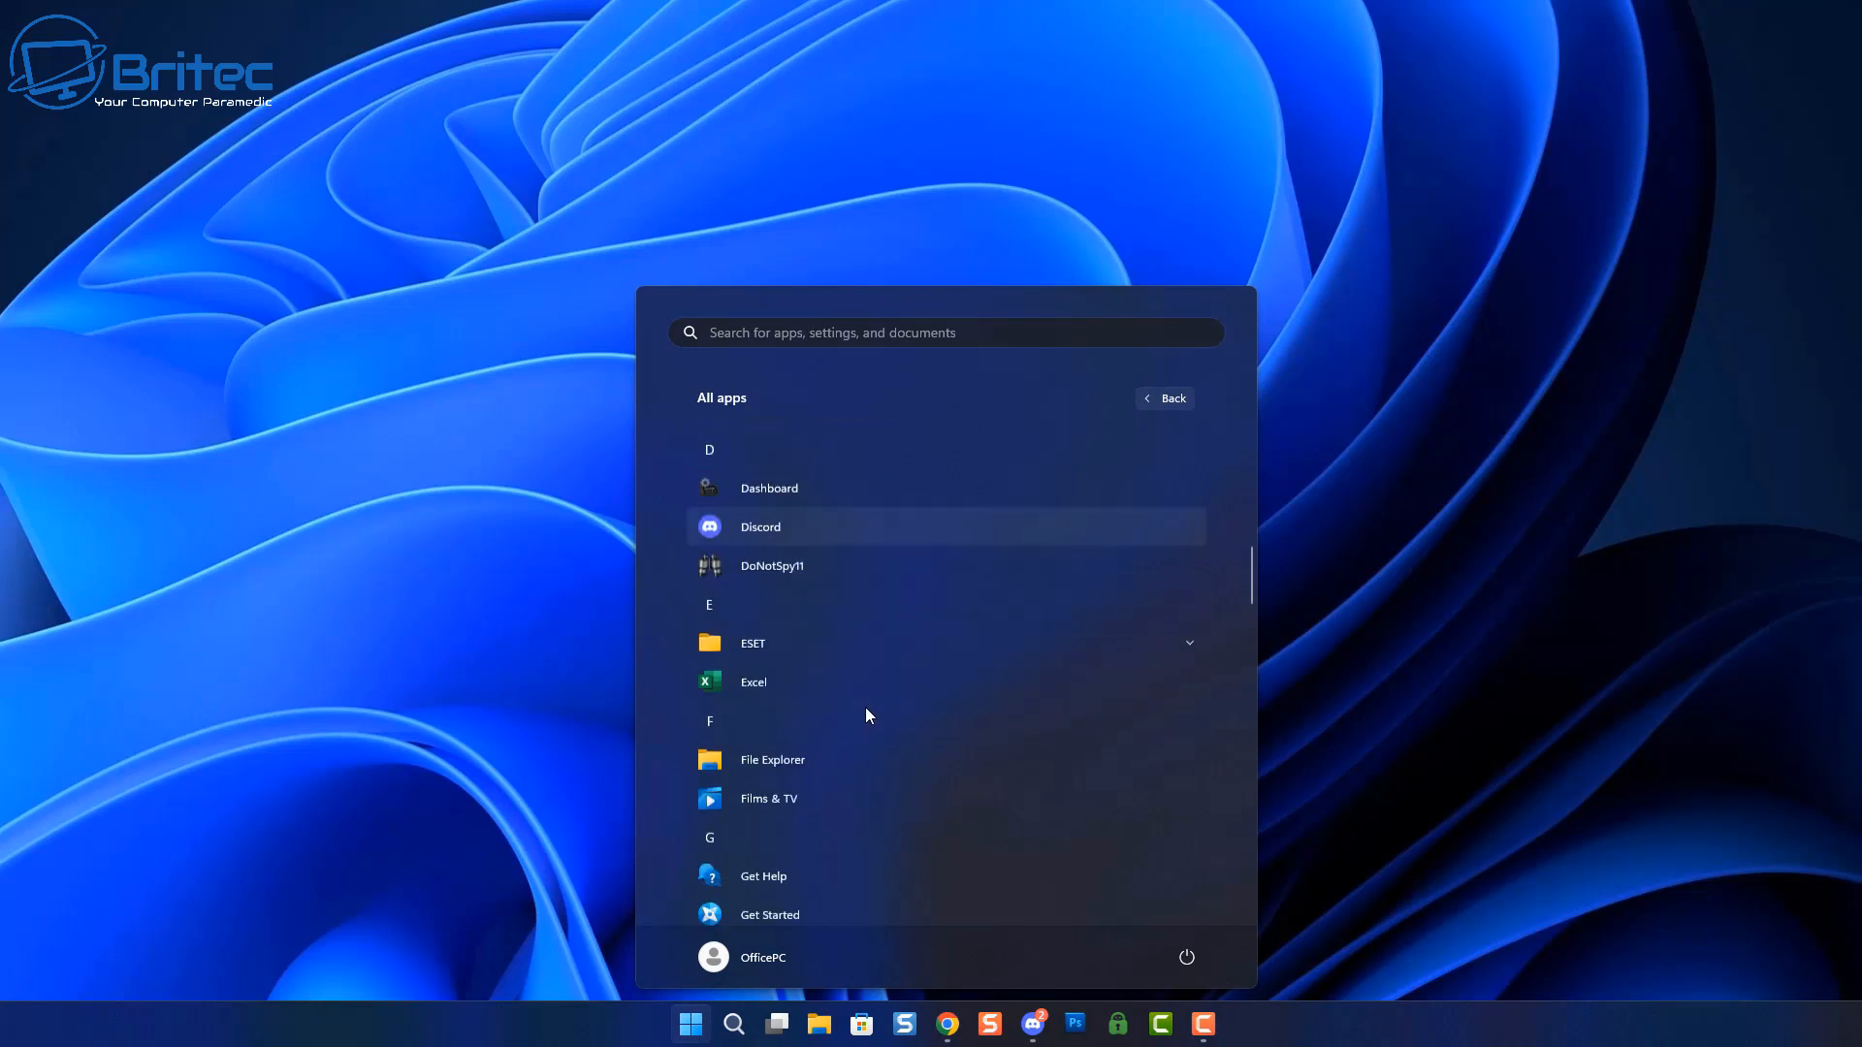
scroll(835, 727, down, 1)
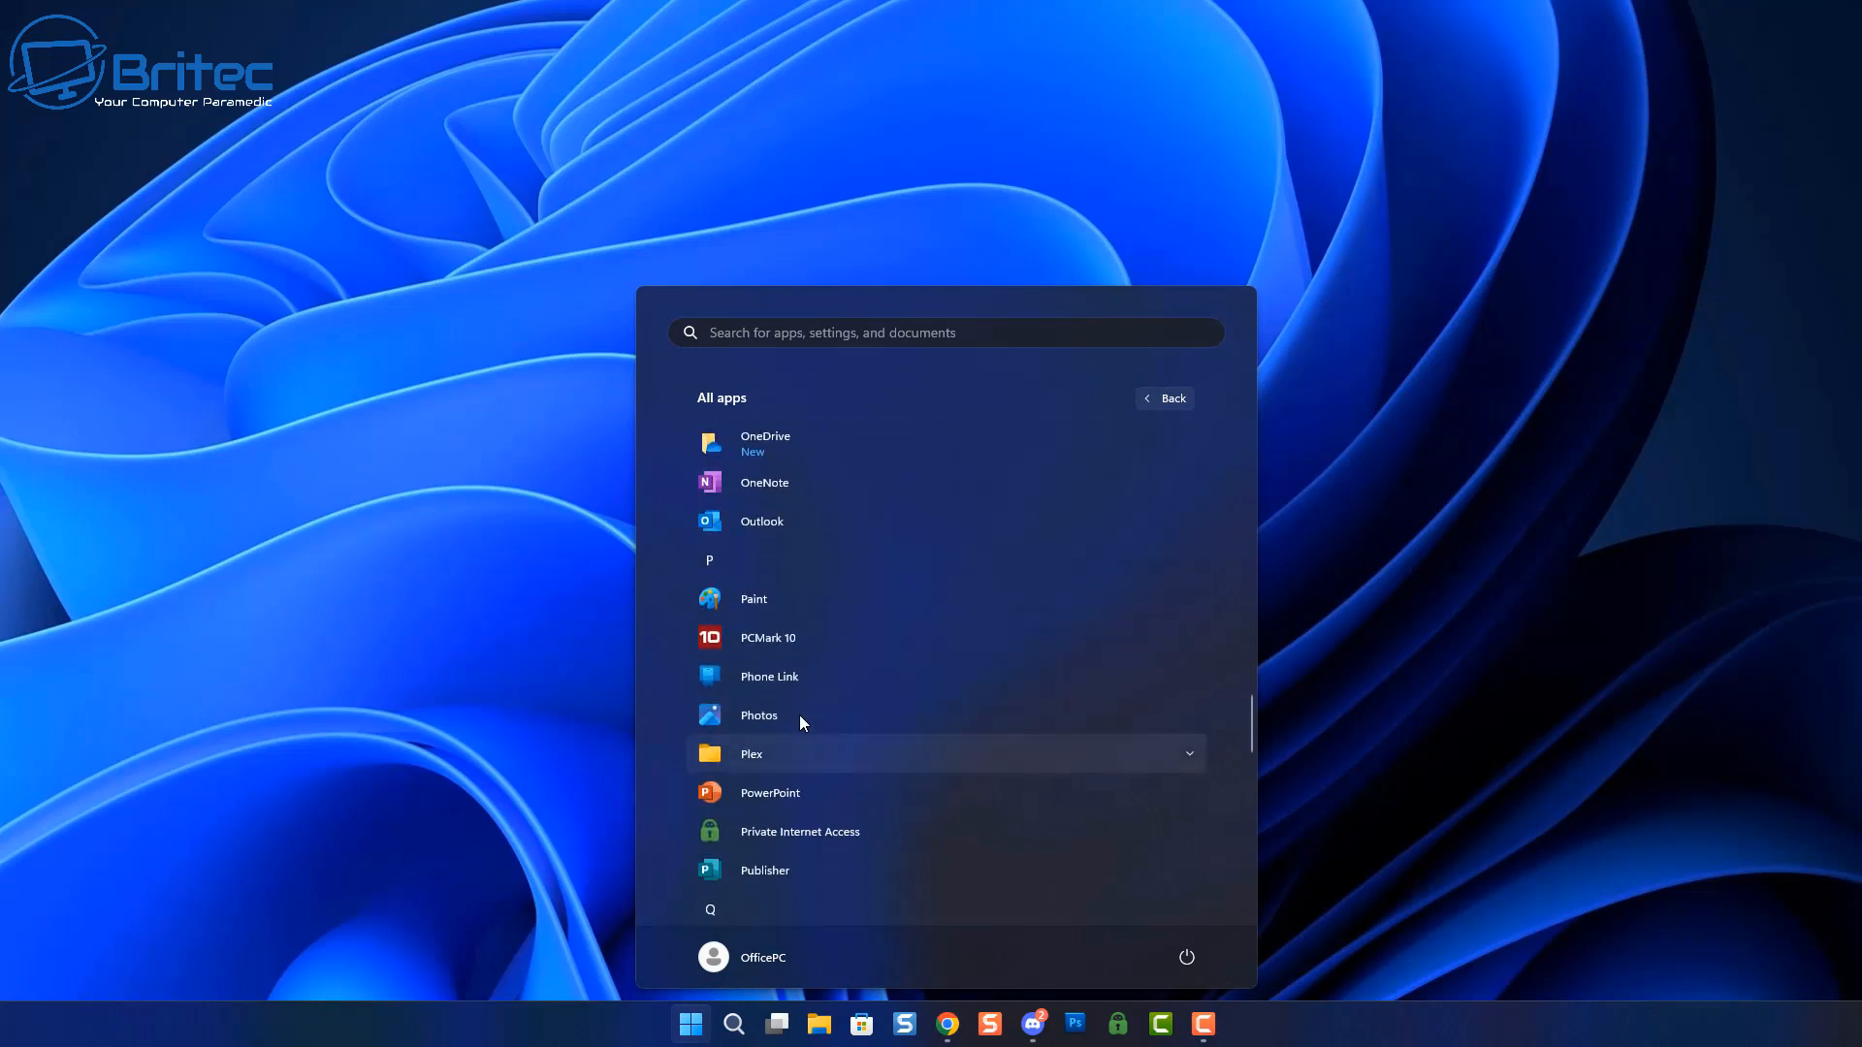
click(762, 525)
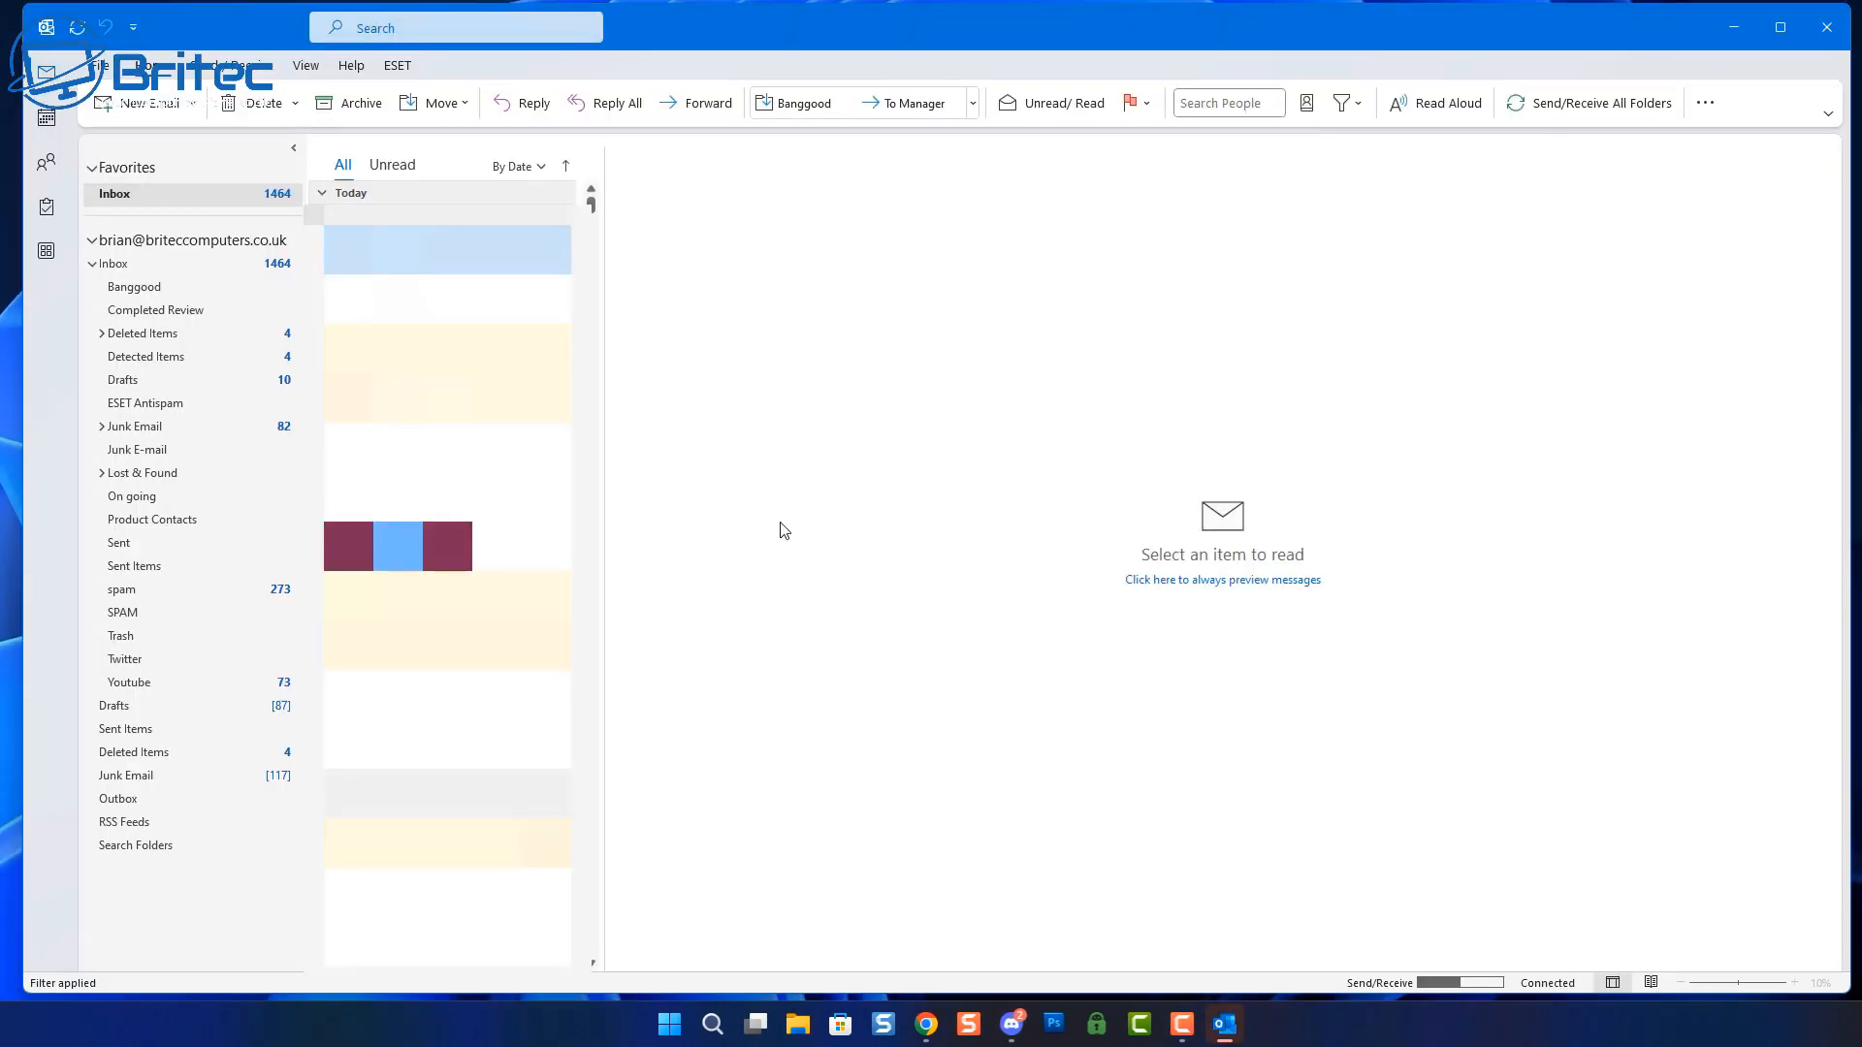
click(1827, 27)
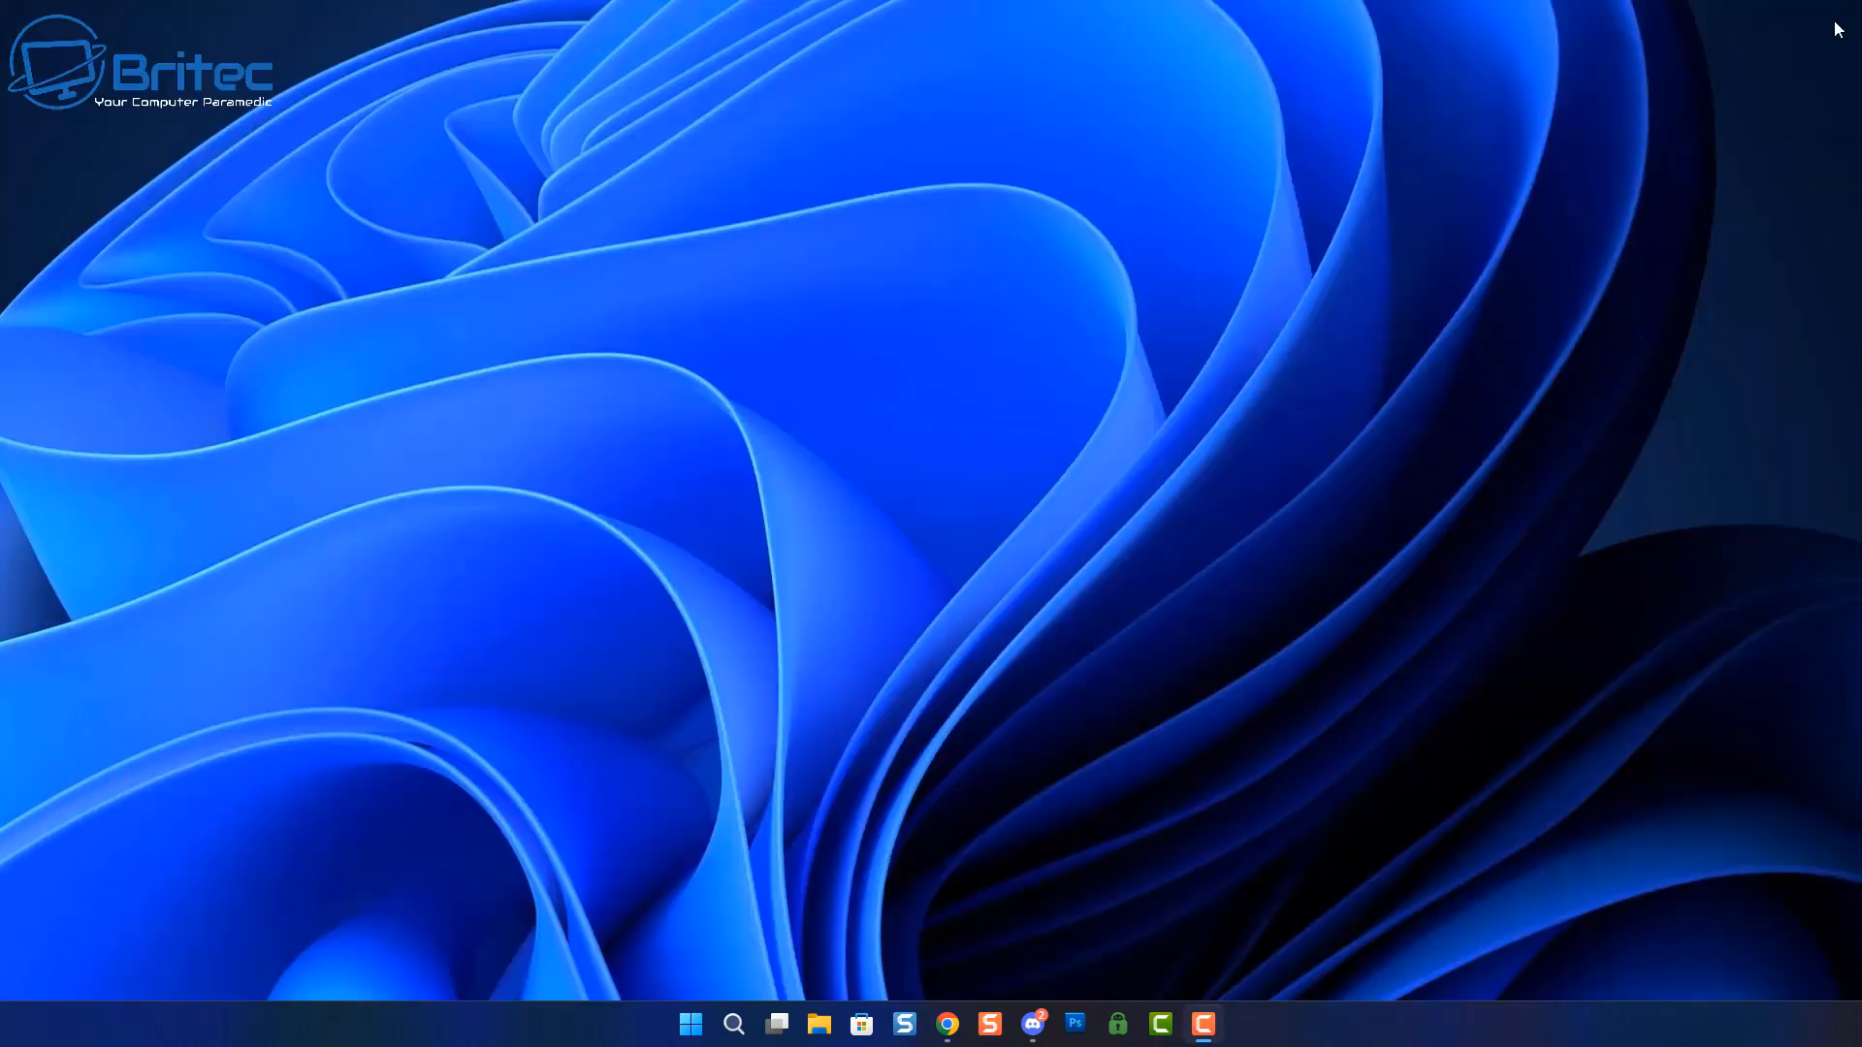